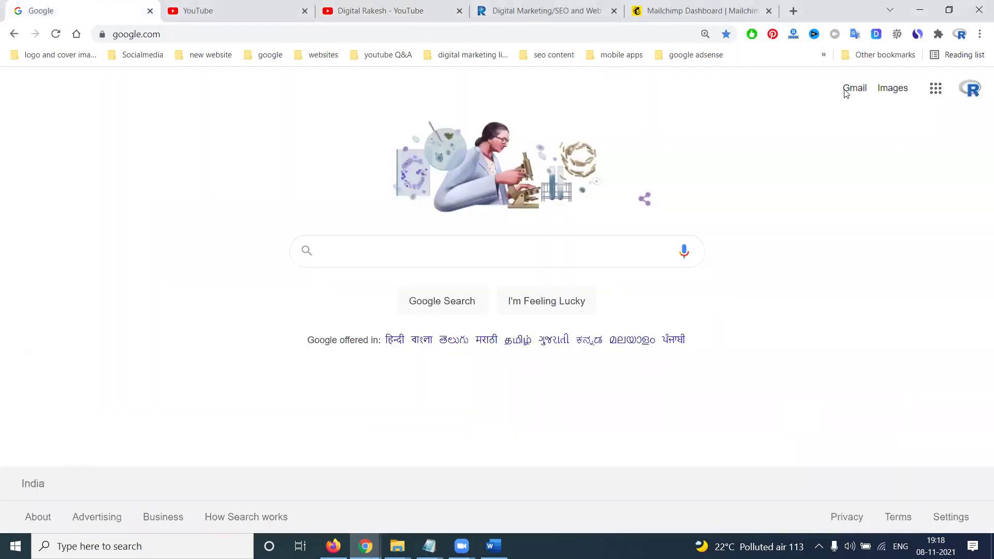
Open Gmail from the Google homepage in a new tab and switch to it
middle_click(853, 89)
left_click(197, 10)
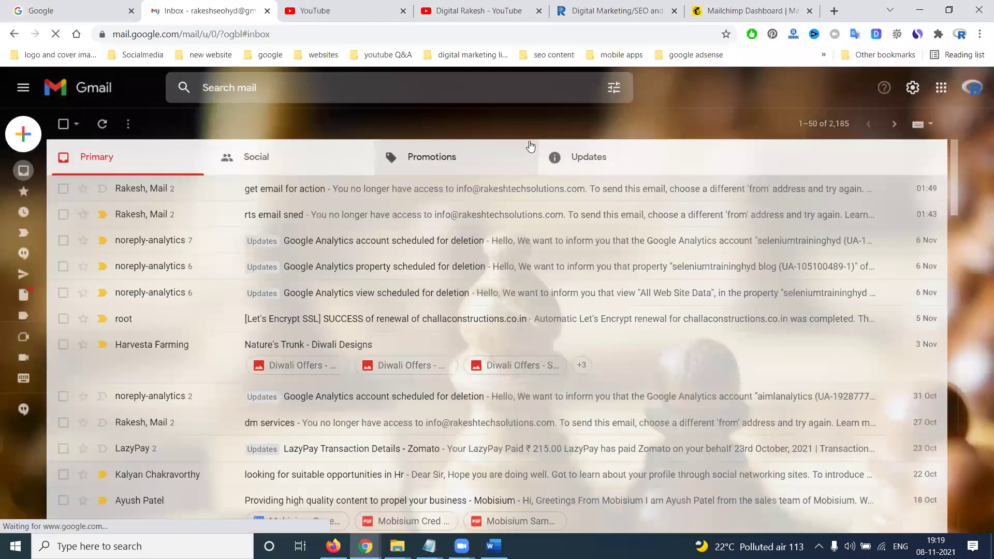
Show the Promotions category and read the Active Search Results email and the next older one
left_click(487, 150)
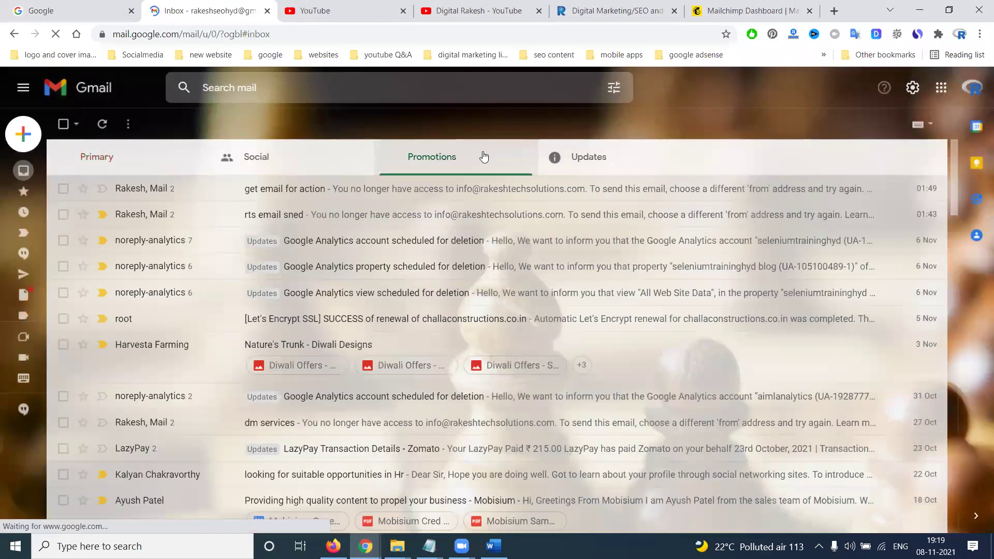
left_click(386, 269)
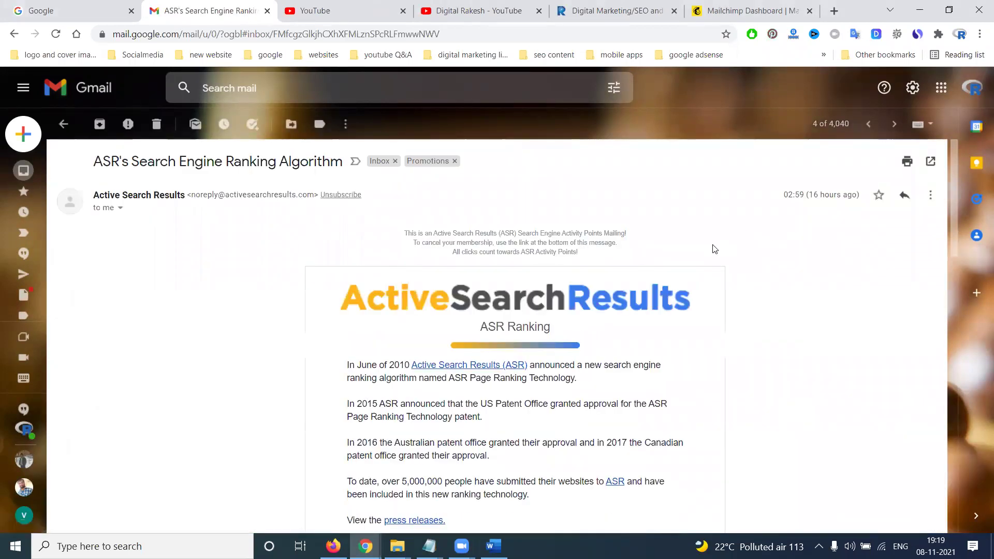
scroll(715, 248, "down", 4)
left_click(890, 126)
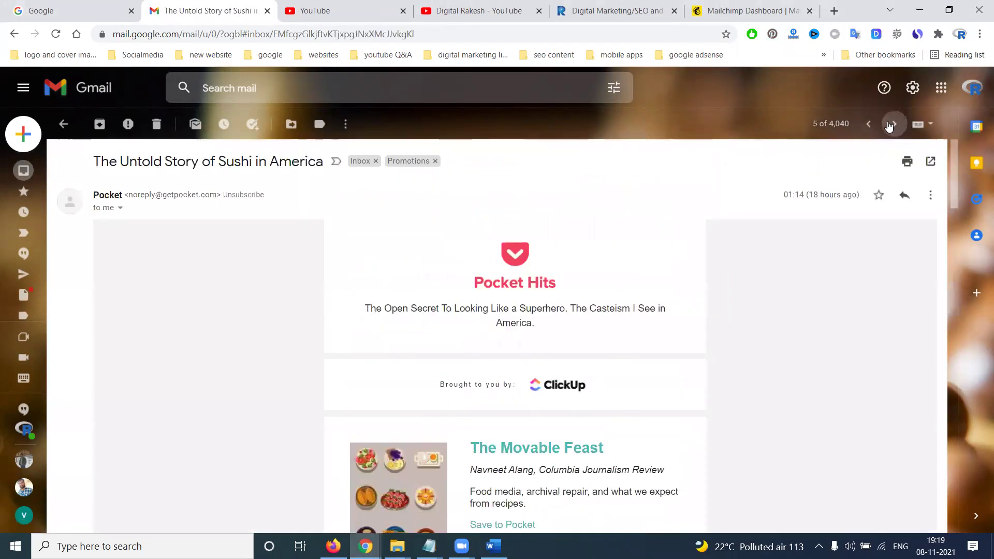
scroll(556, 277, "down", 1)
scroll(555, 277, "down", 10)
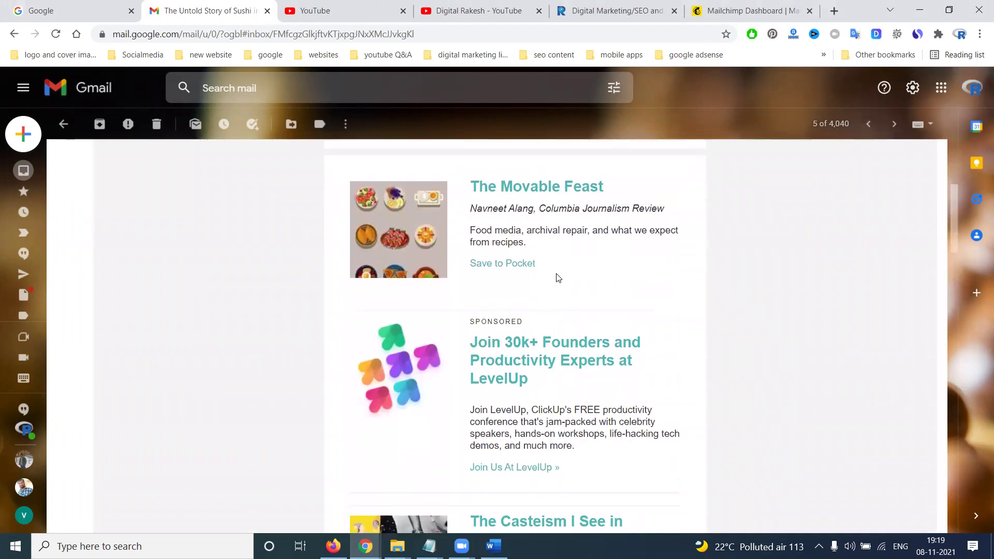
Read the older Photobucket and Shiva Abhishekam emails, then return to the Promotions list
left_click(890, 126)
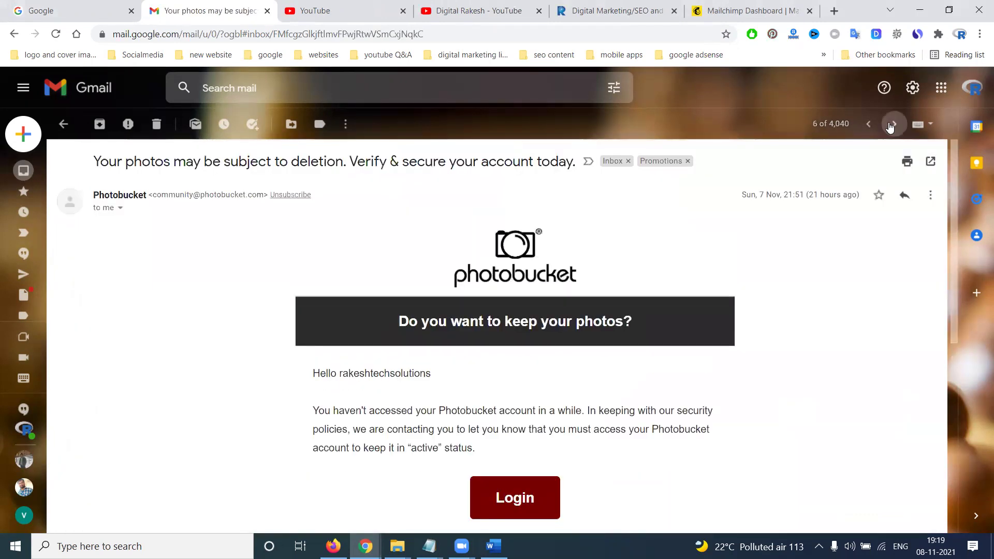
left_click(890, 126)
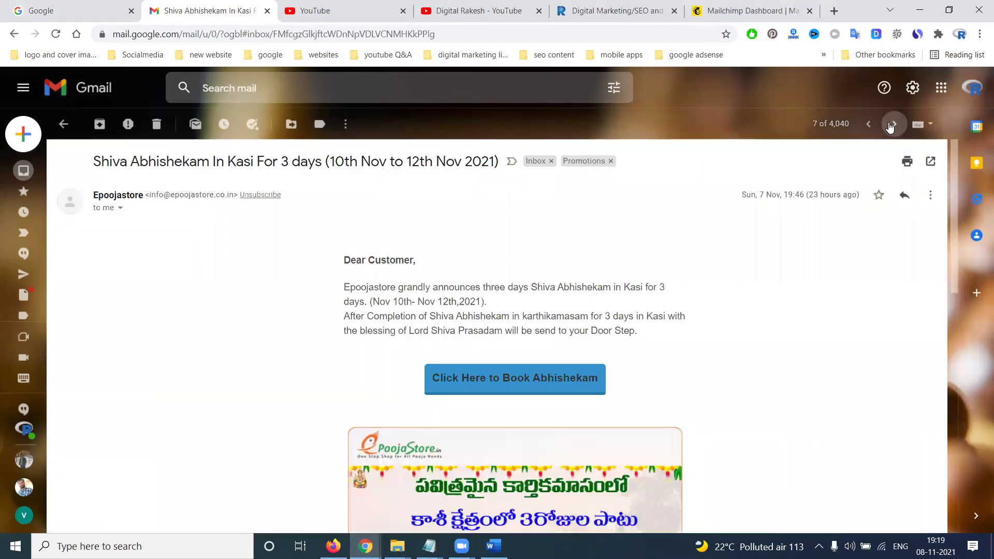
scroll(698, 236, "down", 4)
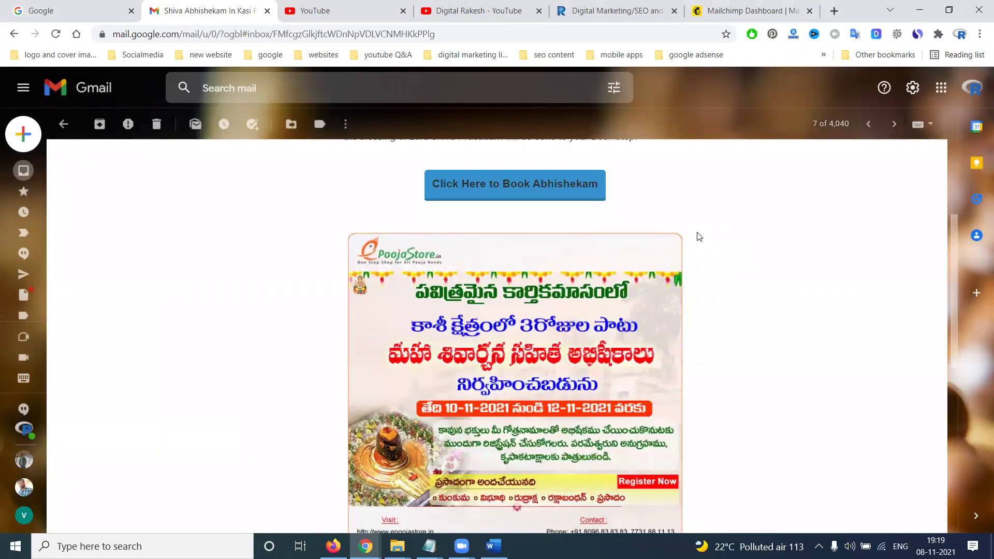
scroll(698, 236, "down", 2)
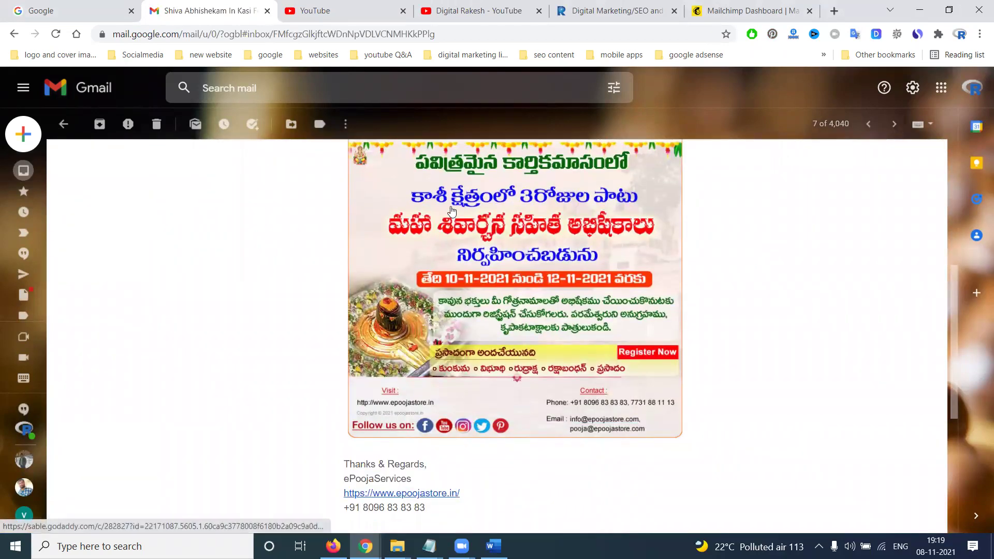
scroll(510, 217, "up", 1)
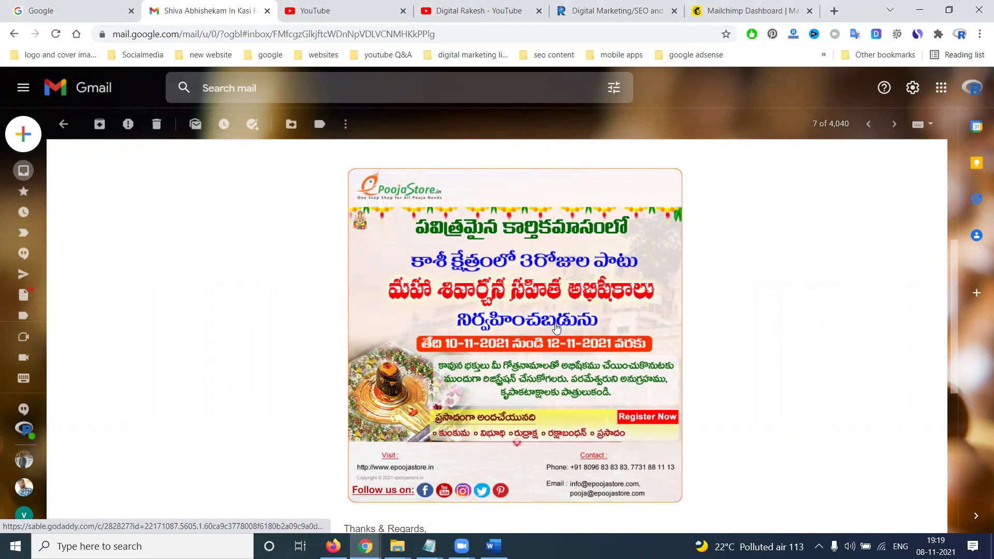
left_click(63, 126)
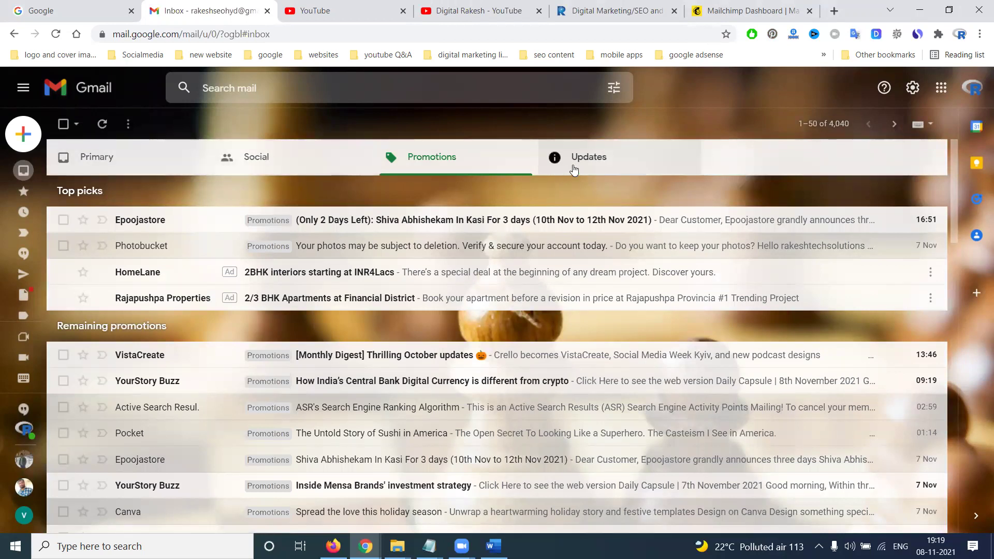
Switch to the Mailchimp dashboard, close the Apple privacy notice, and always pause AdBlock on Mailchimp
left_click(729, 15)
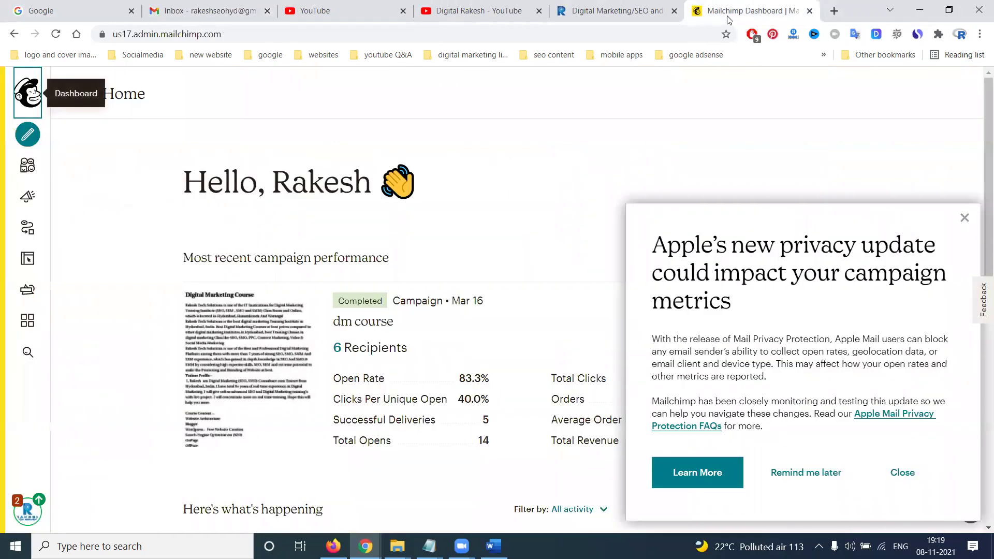
left_click(965, 219)
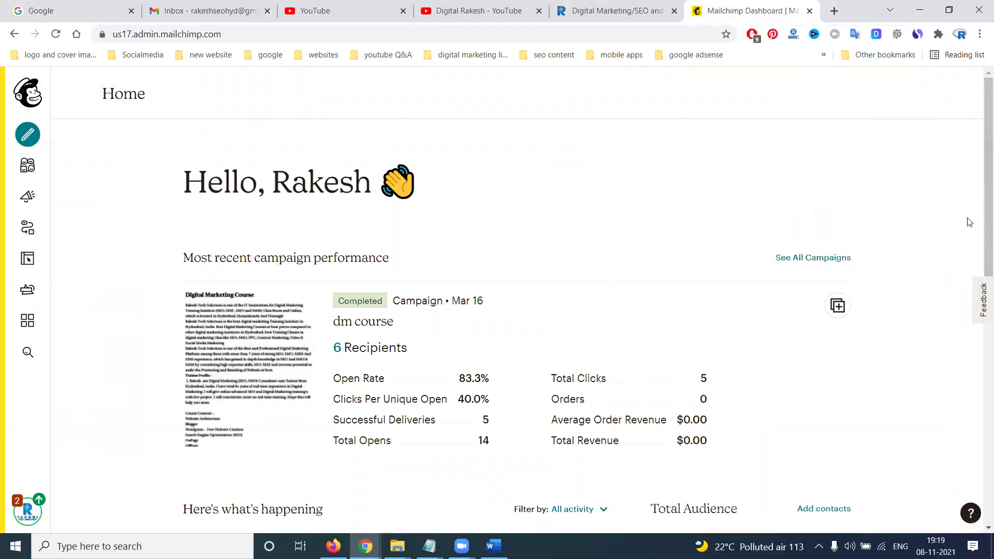
left_click(752, 34)
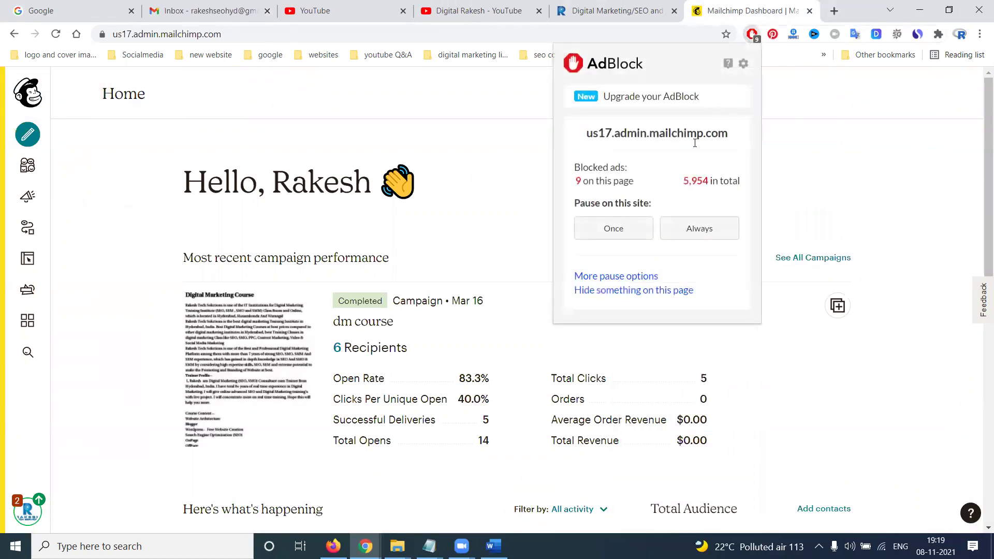
left_click(699, 230)
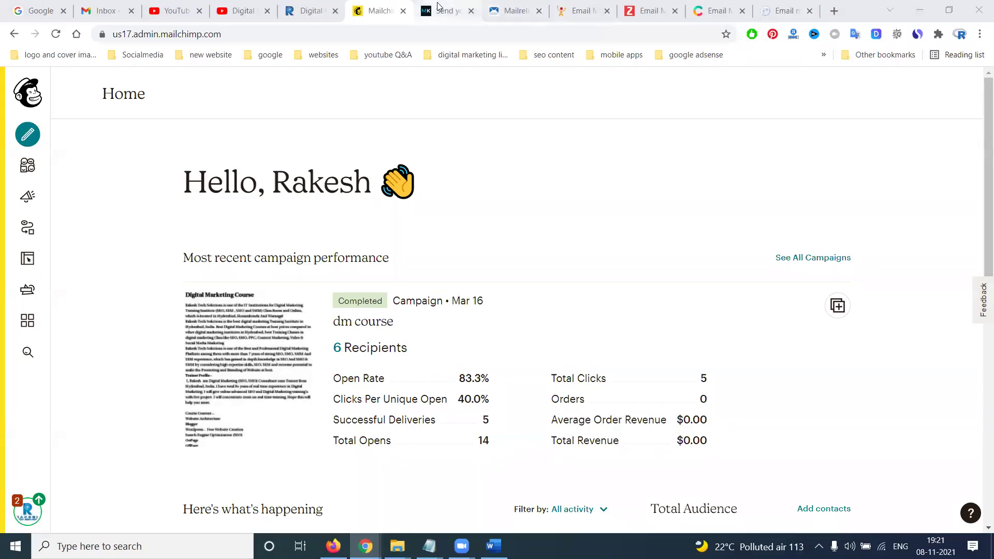
Cycle through the MailKitchen, Mailrelay, ReachMail, Zoho Campaigns pricing, Cakemail and MoonMail pricing tabs
left_click(438, 8)
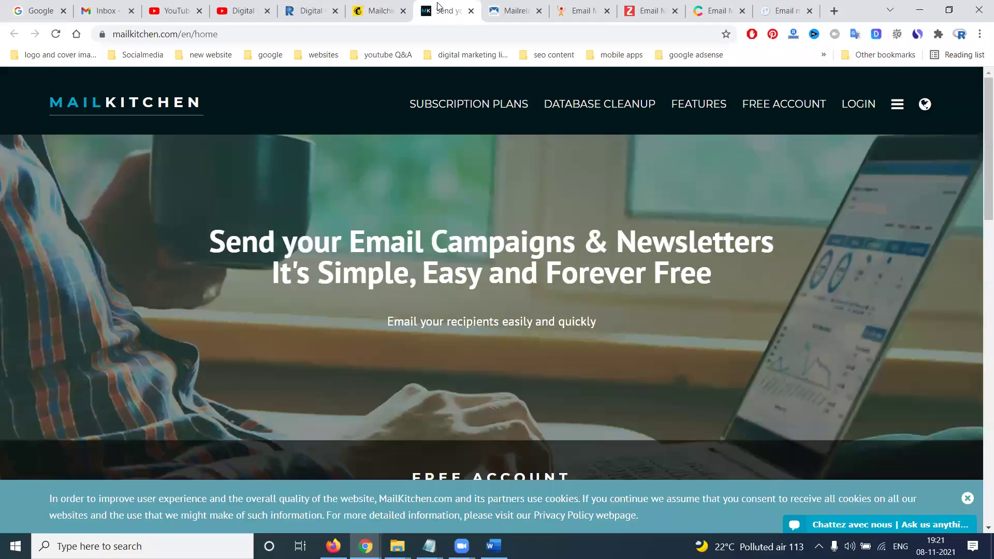
left_click(520, 5)
left_click(596, 7)
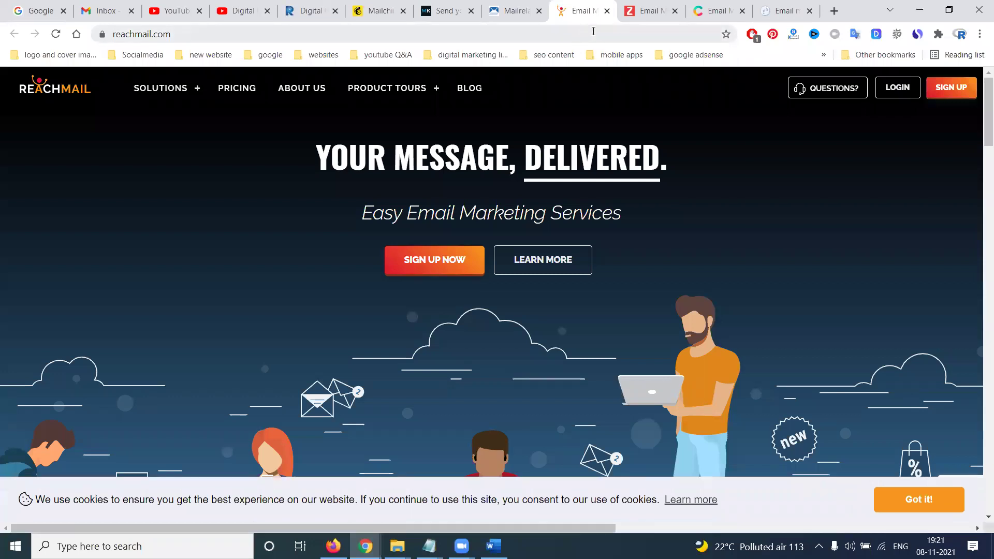
left_click(646, 13)
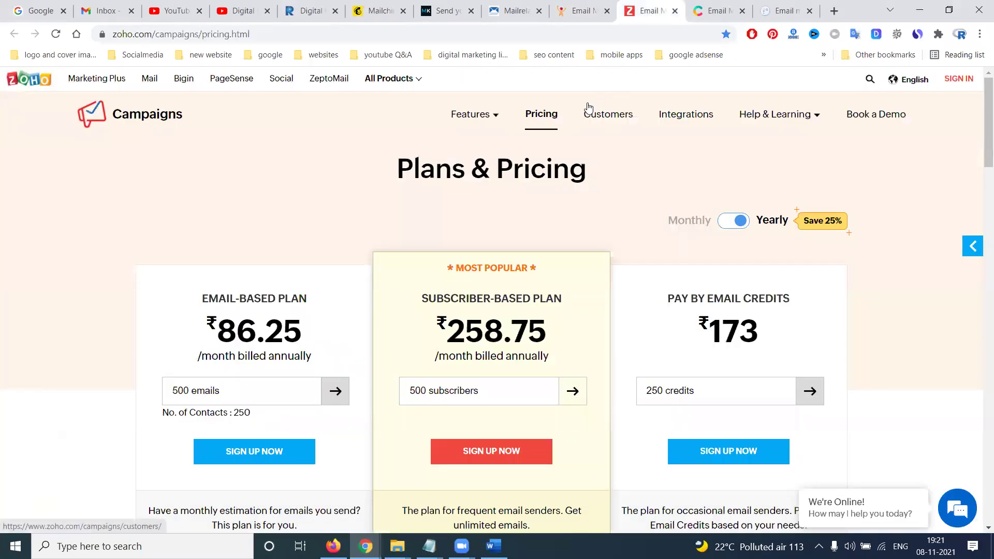
left_click(706, 15)
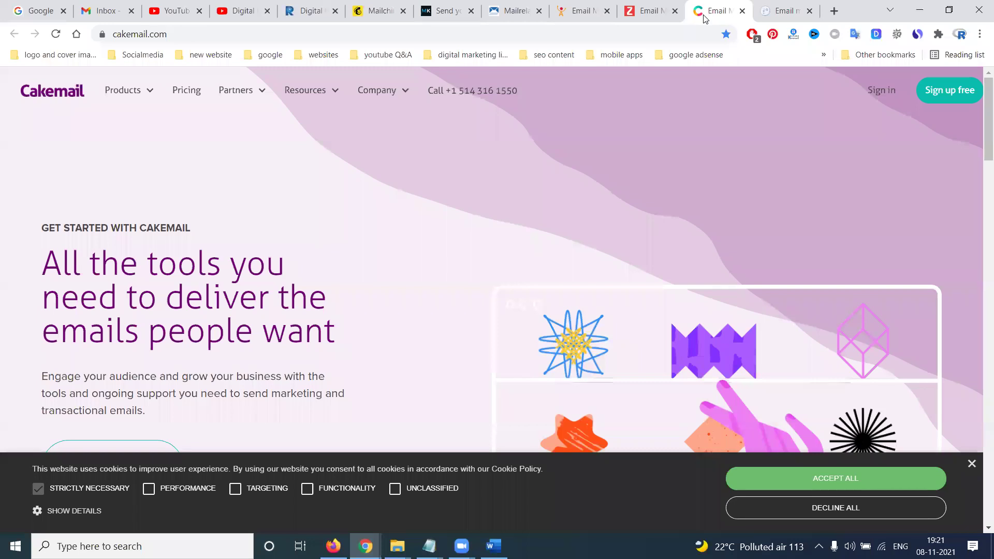
left_click(768, 5)
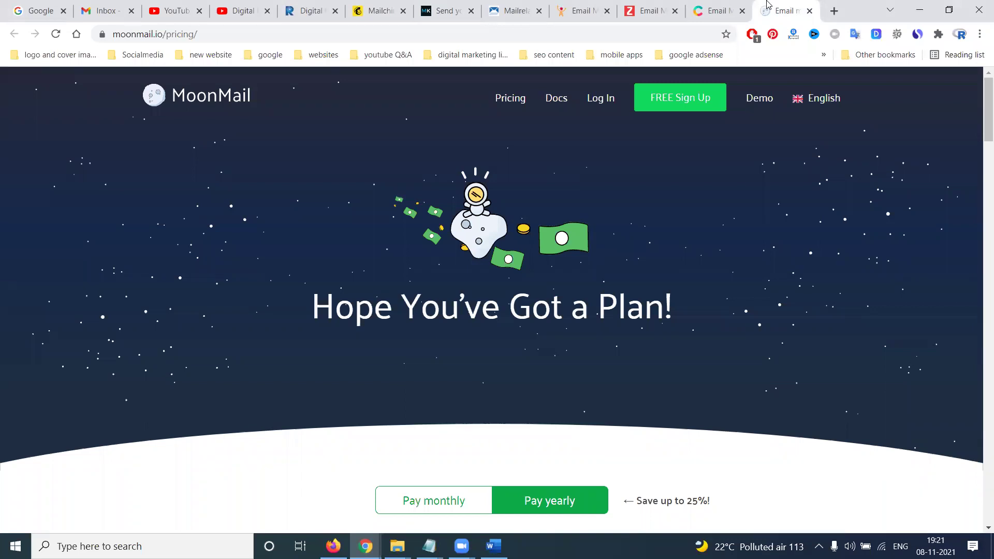
Scroll through MoonMail's pricing page with its default yearly plan prices
scroll(706, 207, "down", 5)
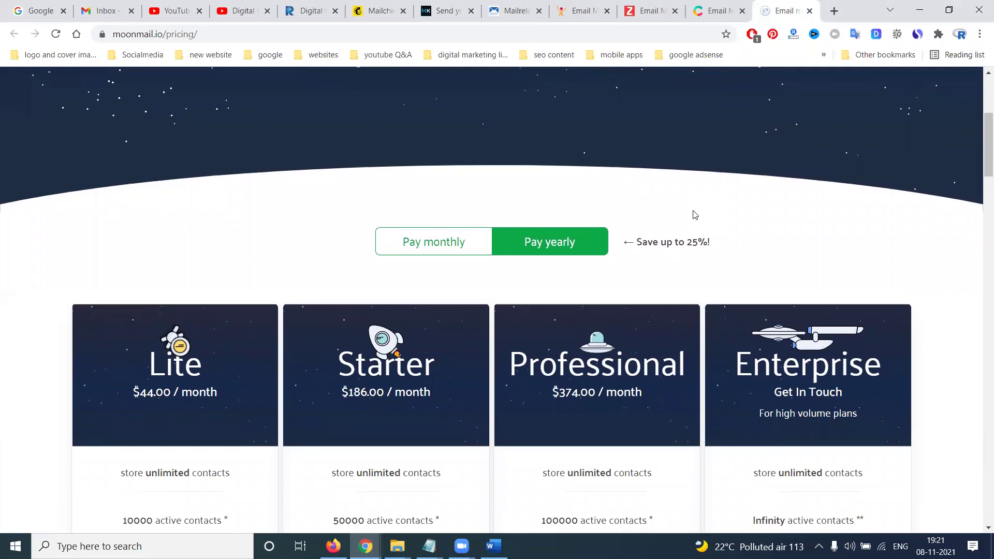
scroll(695, 215, "down", 3)
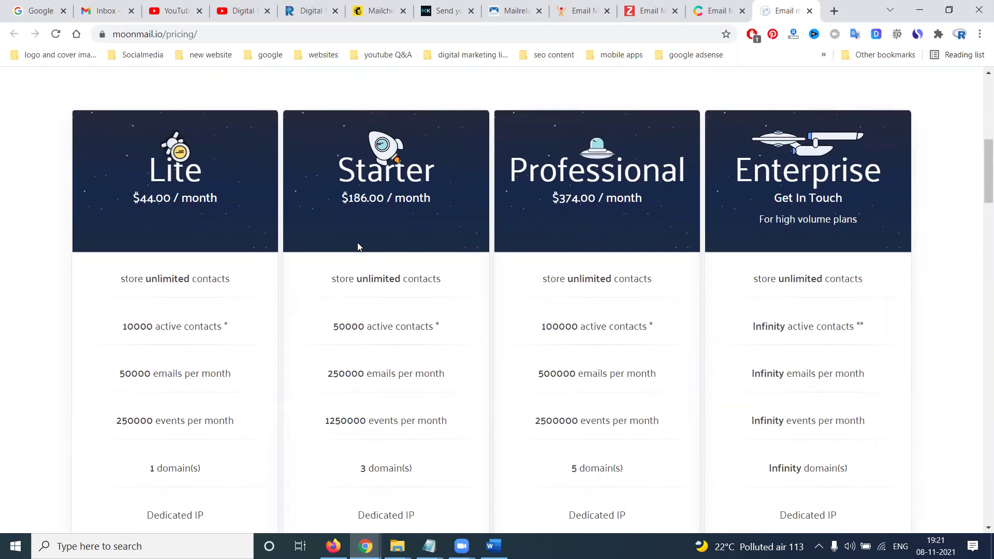
scroll(358, 242, "down", 7)
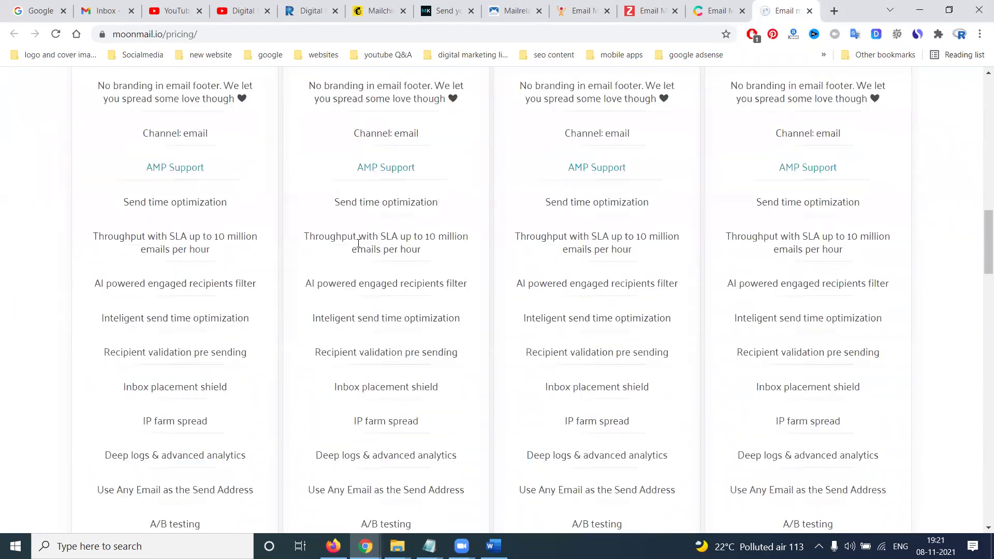
scroll(359, 242, "up", 10)
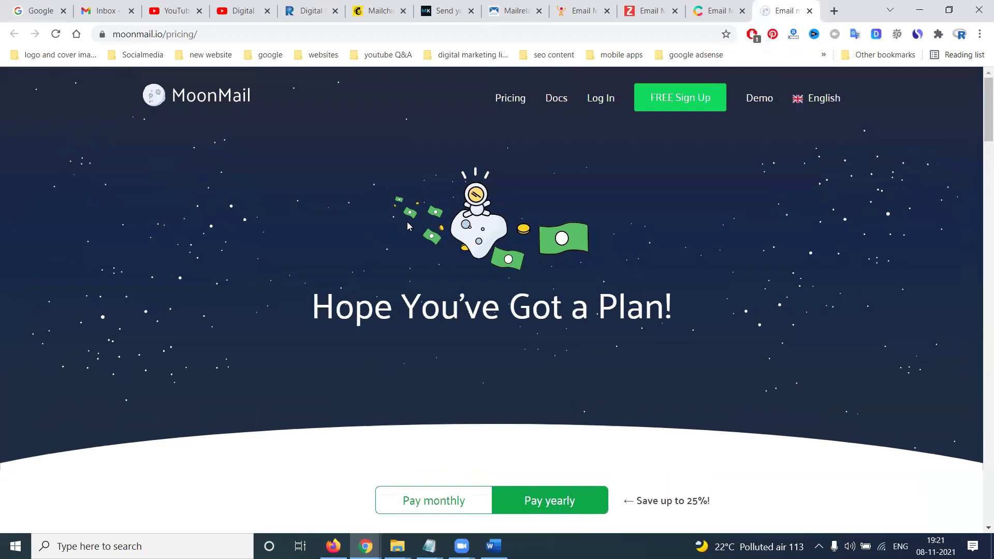
scroll(407, 222, "down", 3)
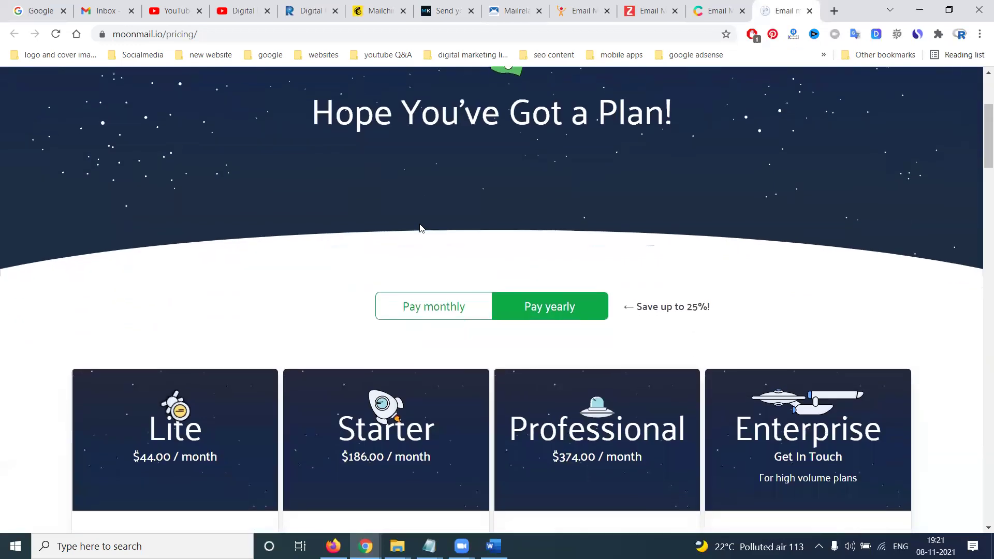
Show monthly prices (Lite $59, Starter $249, Professional $499) and compare plan features
left_click(455, 309)
scroll(456, 305, "down", 5)
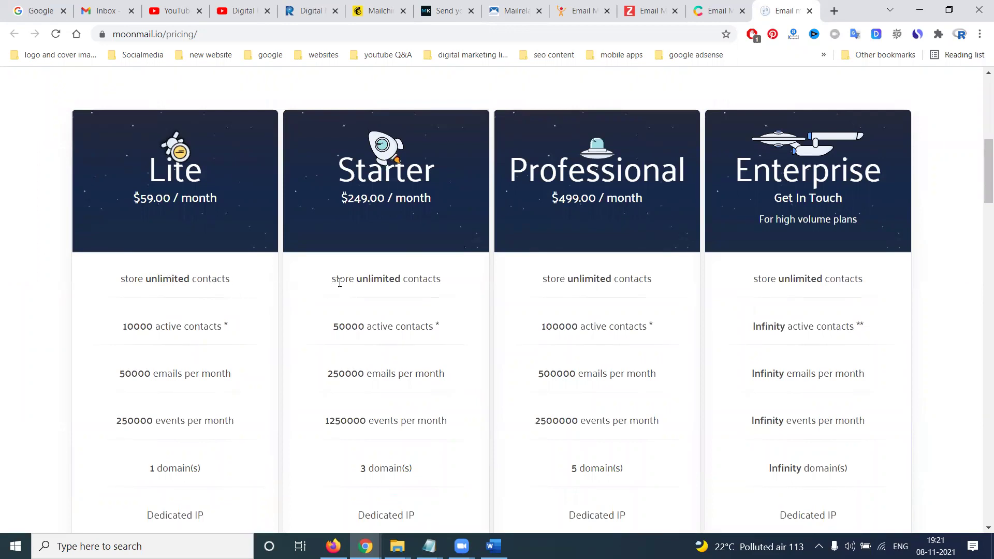
scroll(692, 278, "down", 3)
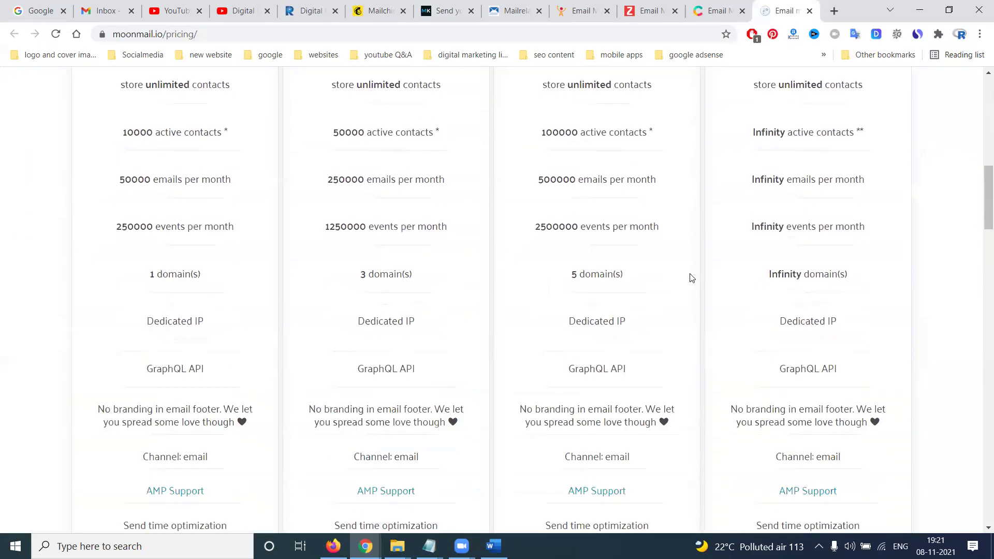
scroll(692, 278, "up", 1)
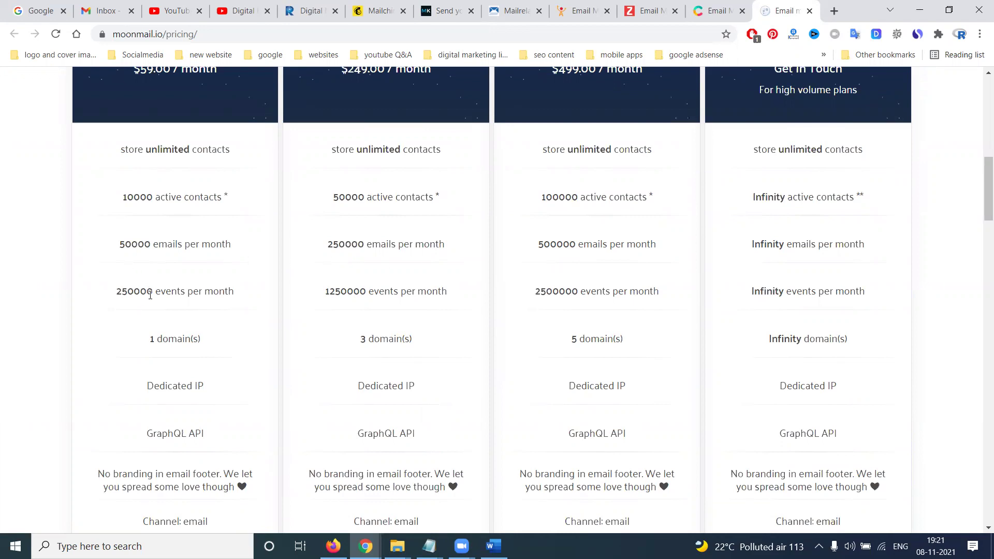
scroll(415, 279, "up", 6)
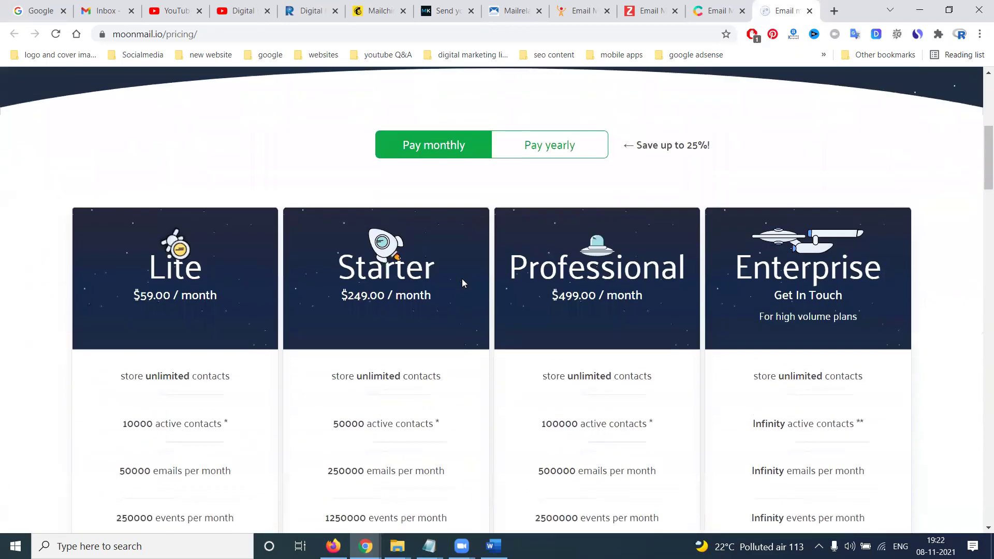
left_click(703, 11)
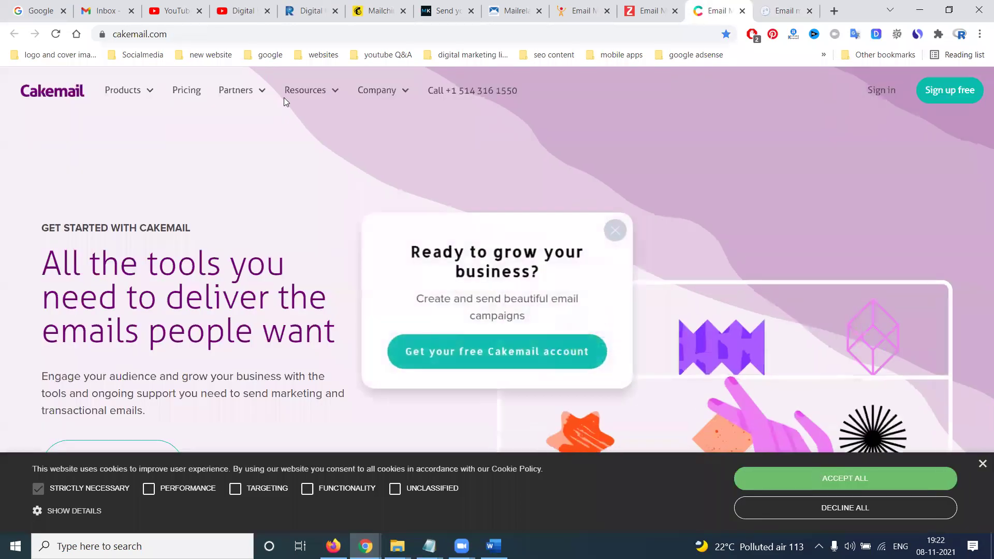
Compare Cakemail's Free $0, Growth $7 and Premium $199 monthly plans, then return to Mailchimp
left_click(196, 92)
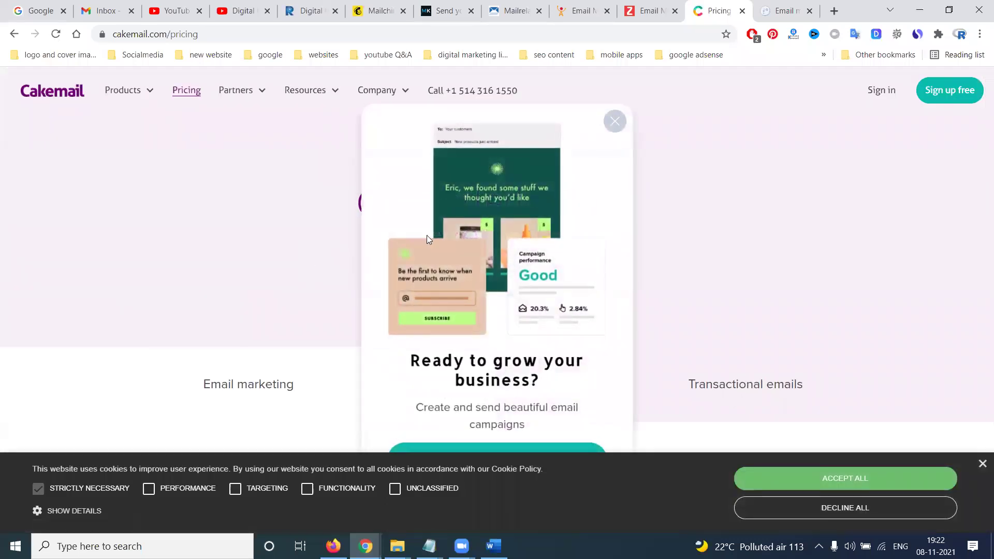
left_click(618, 124)
scroll(550, 152, "down", 5)
scroll(441, 189, "down", 4)
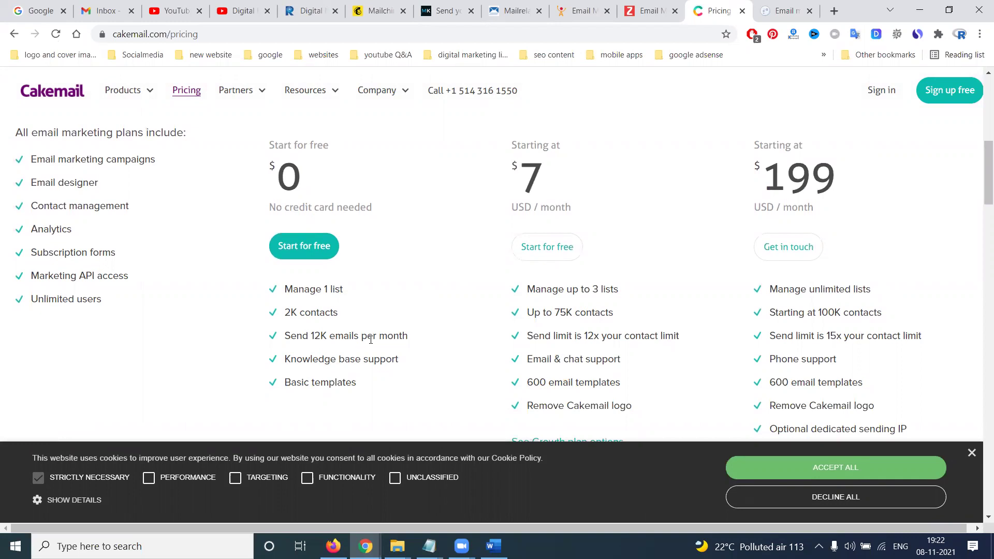
scroll(370, 339, "up", 2)
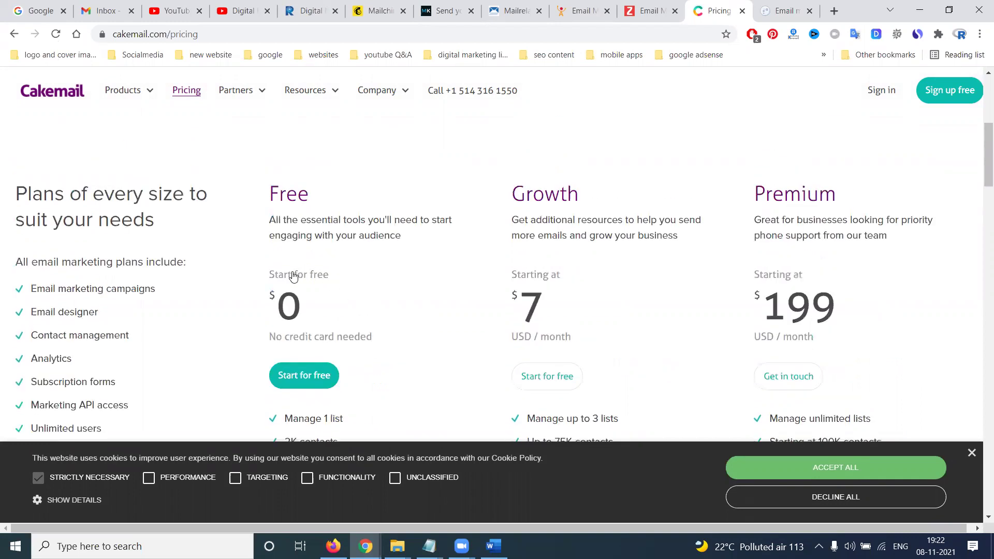
scroll(318, 363, "down", 4)
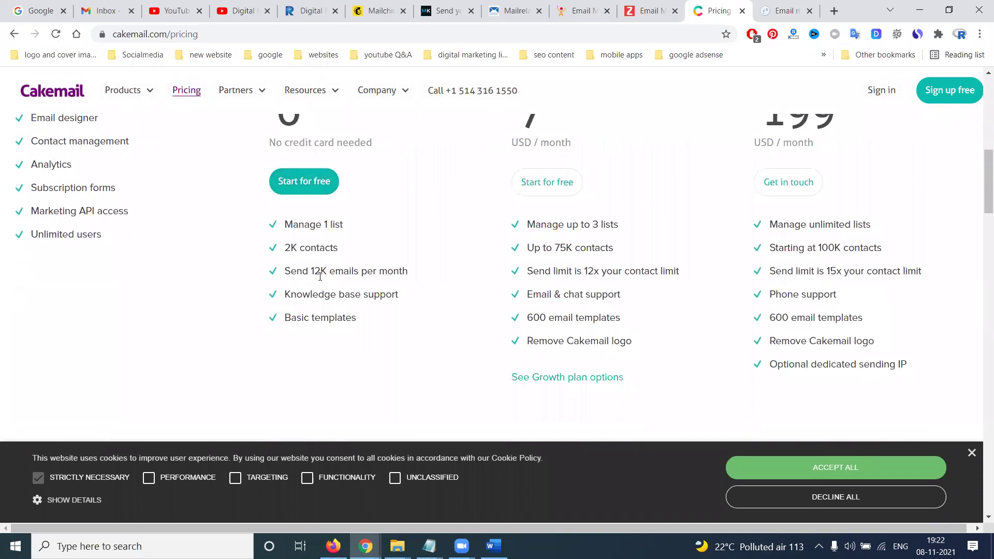
scroll(369, 273, "up", 1)
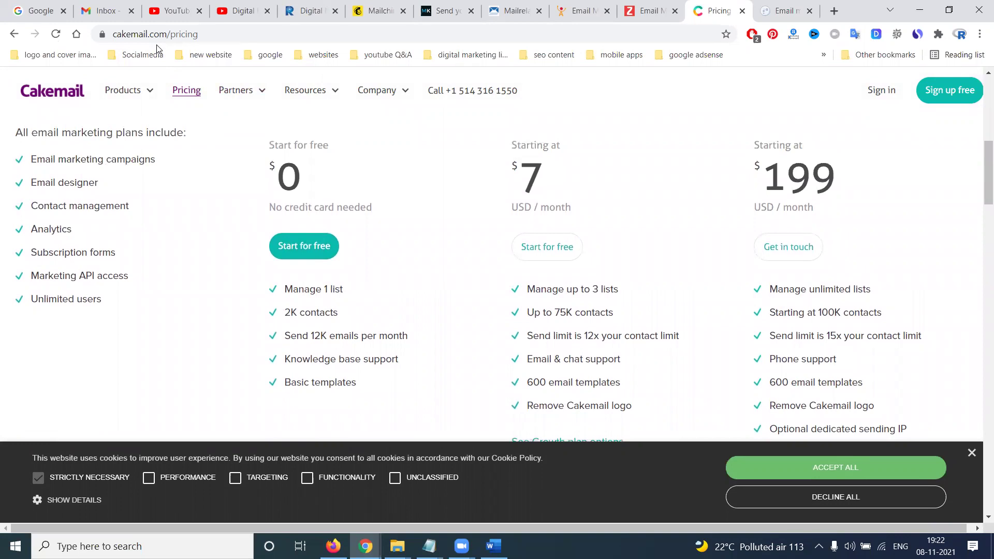
left_click(376, 9)
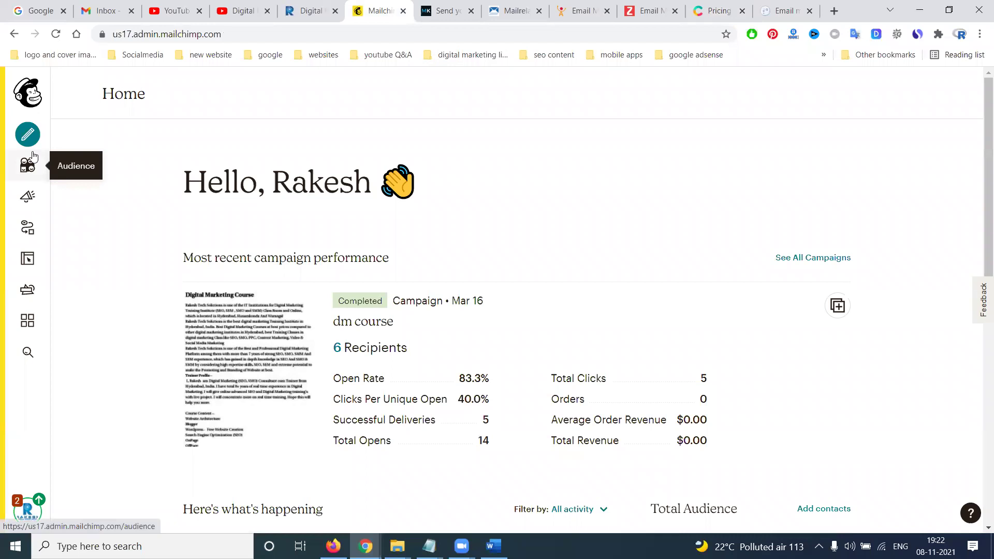
left_click(27, 134)
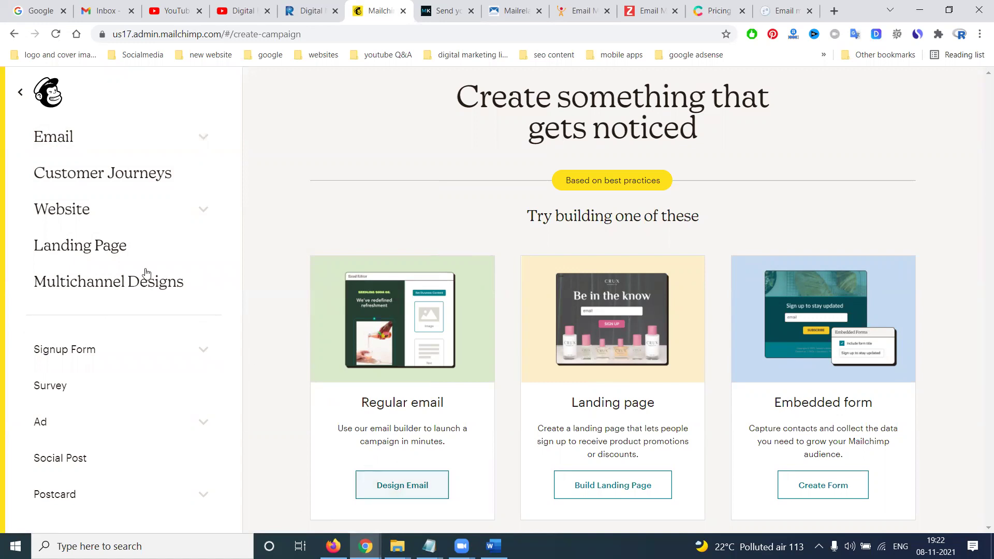
left_click(190, 148)
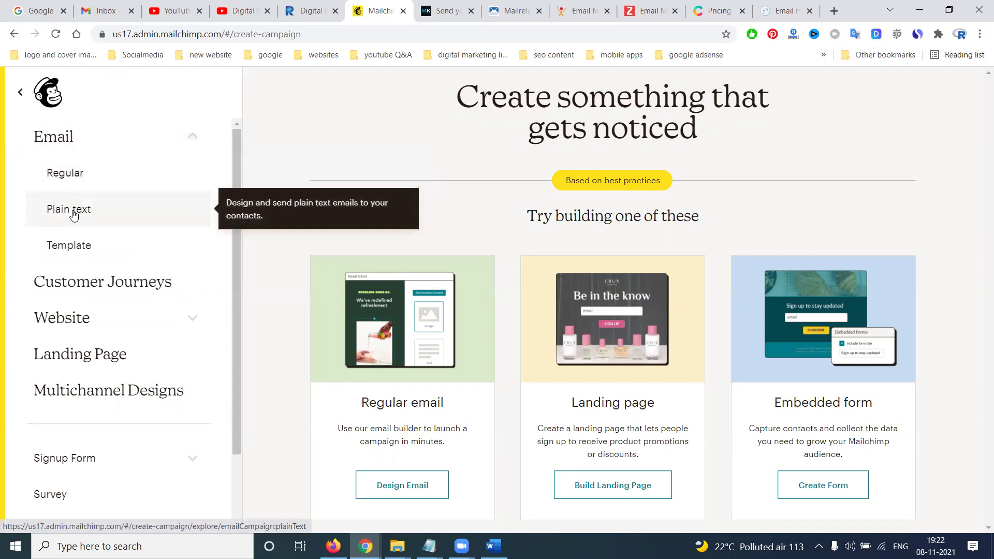
scroll(110, 311, "down", 2)
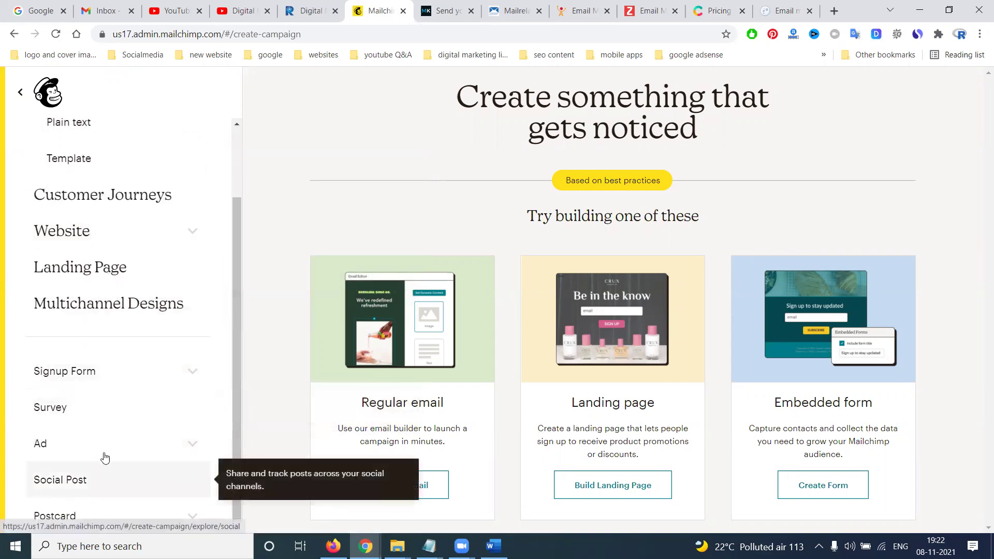
left_click(20, 94)
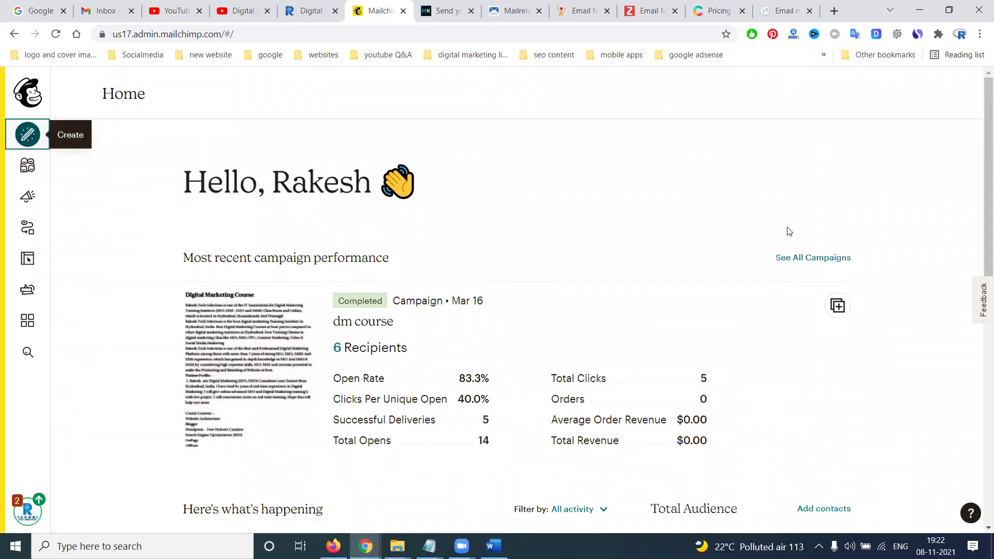
Open All Campaigns and scroll the list, including the December 2020 email and July 2020 landing pages
left_click(803, 257)
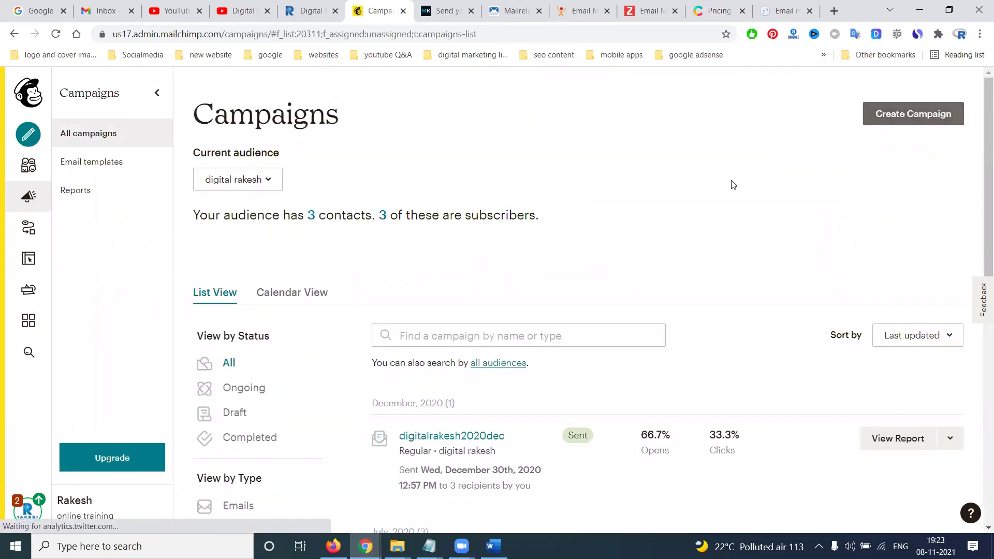
scroll(725, 187, "down", 5)
mouse_move(632, 204)
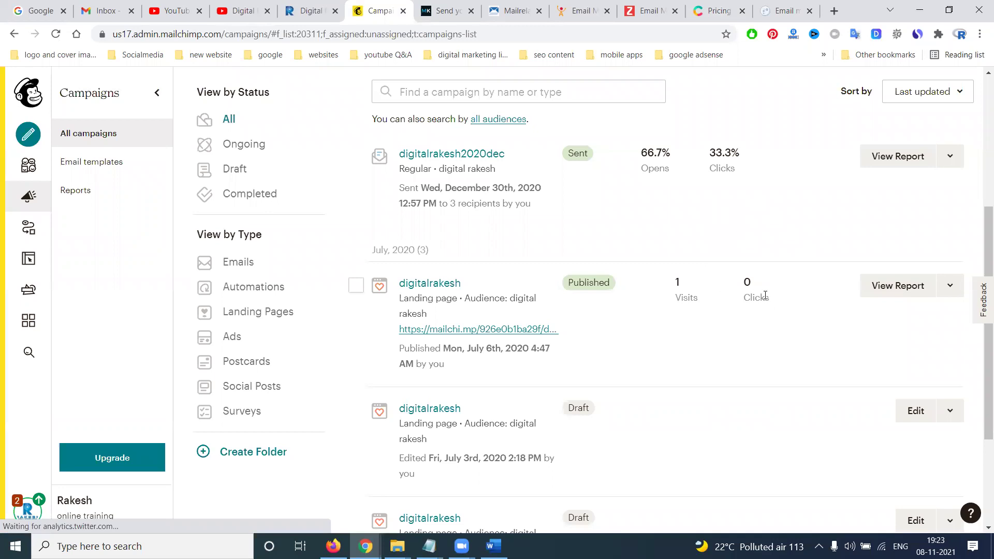
scroll(766, 304, "down", 3)
scroll(706, 309, "up", 5)
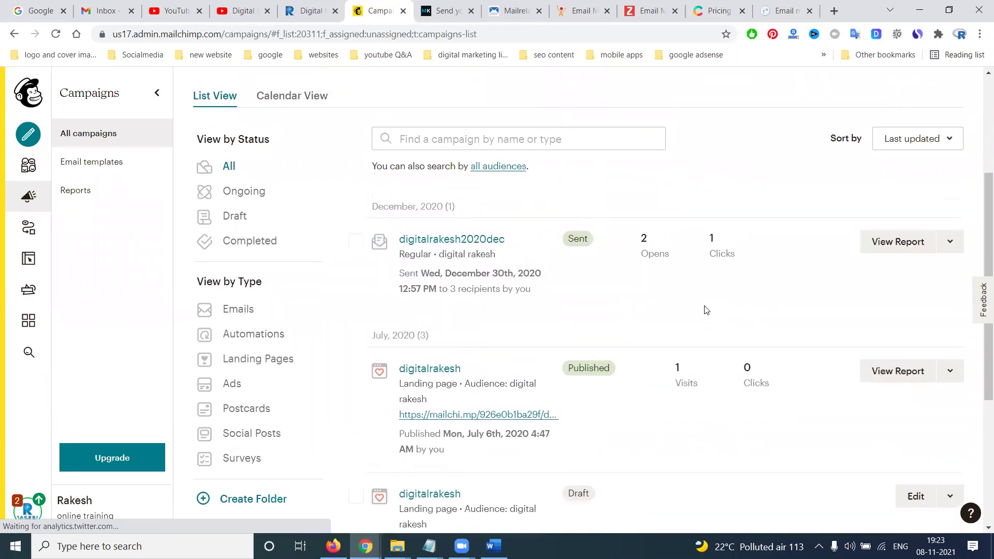
Go to the Audience dashboard via Automations, briefly opening and closing Manage Audience
left_click(26, 240)
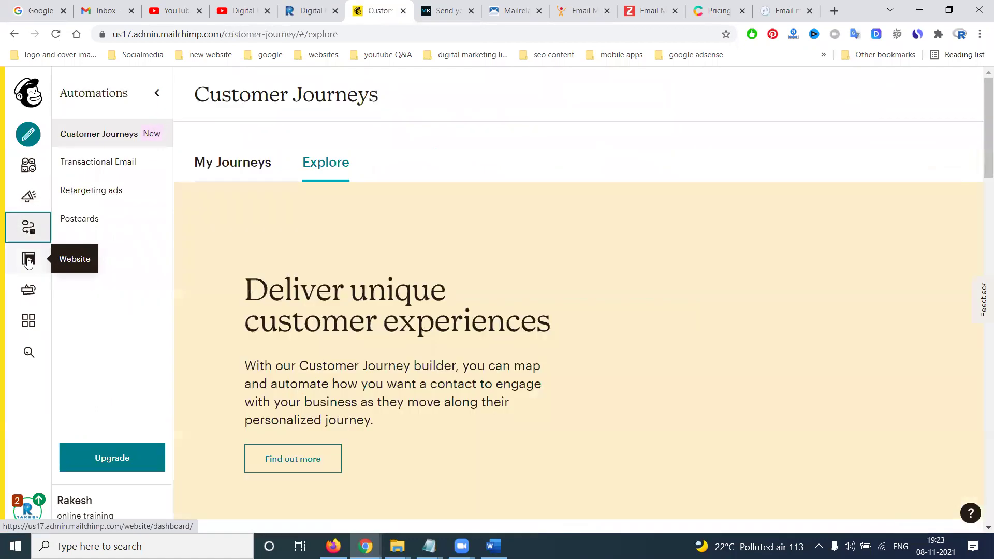
left_click(25, 169)
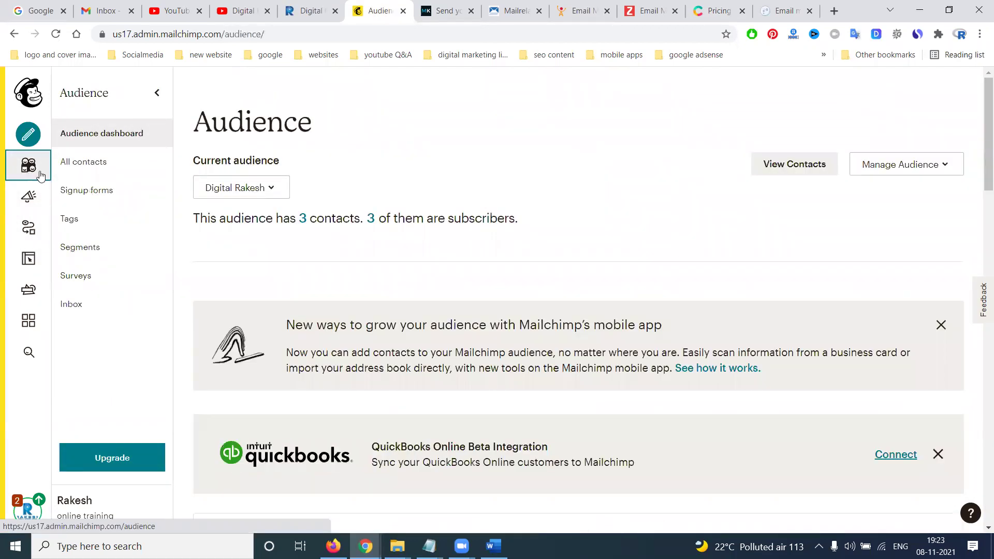
left_click(902, 165)
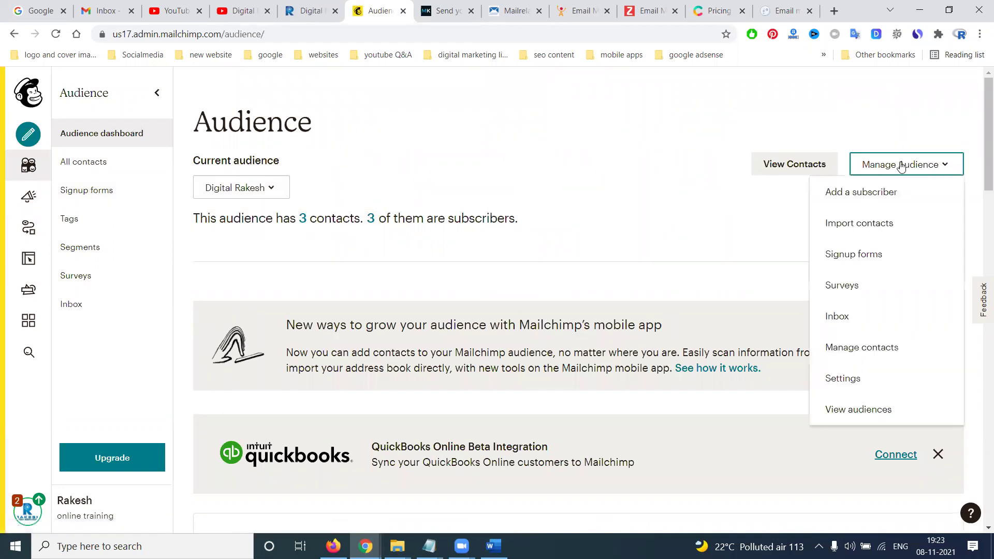
left_click(609, 154)
Switch the current audience to dm training videos and view its 2 subscribed contacts
left_click(265, 189)
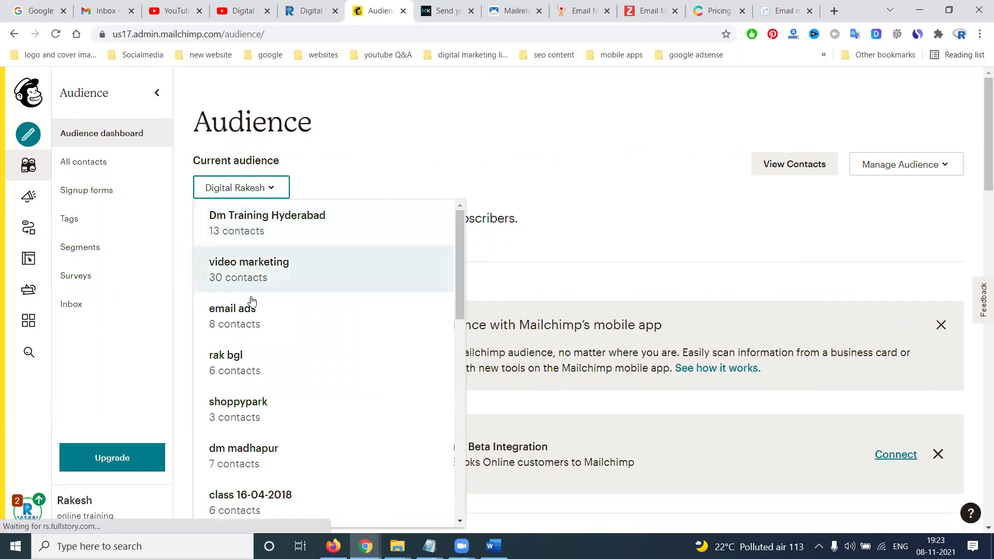
scroll(251, 303, "down", 3)
scroll(252, 299, "down", 4)
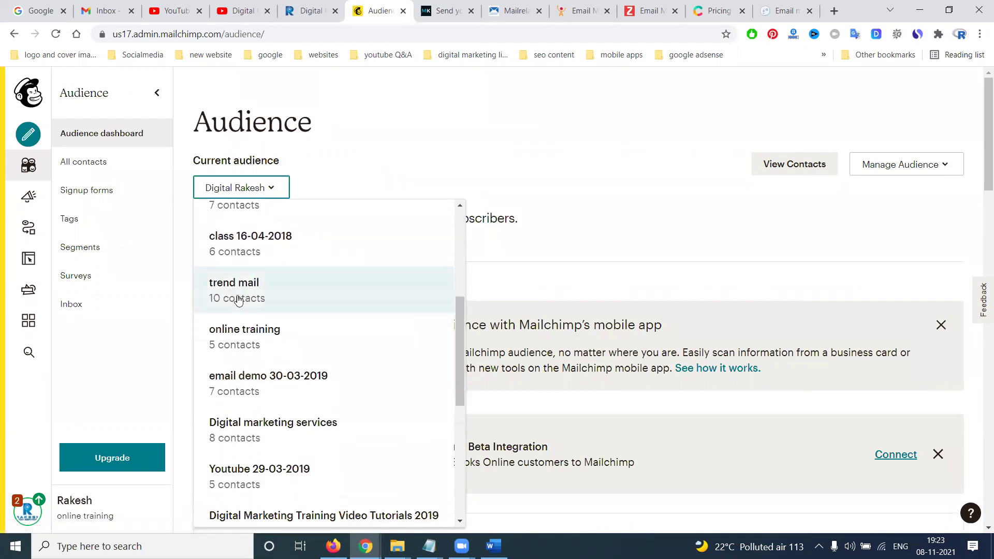
scroll(236, 317, "down", 6)
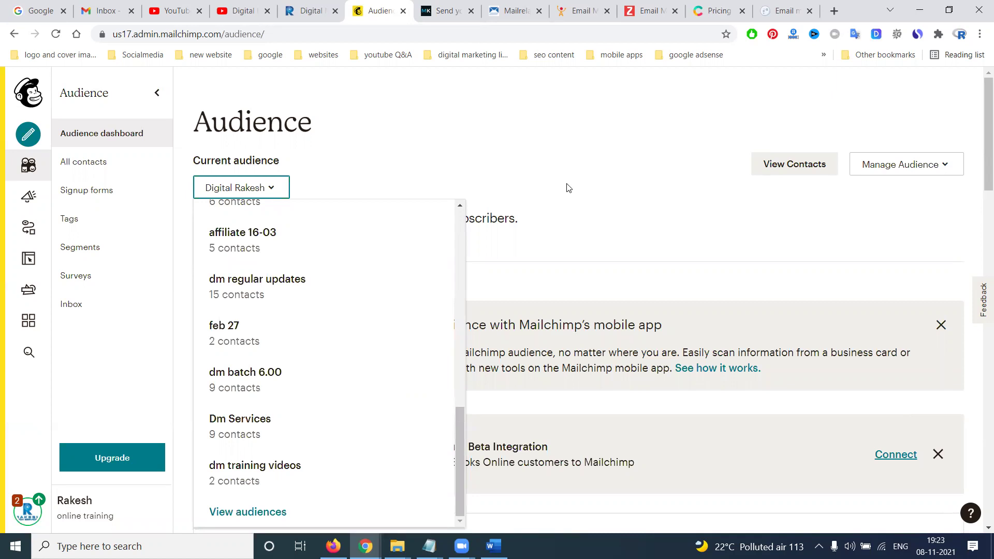
scroll(322, 318, "down", 1)
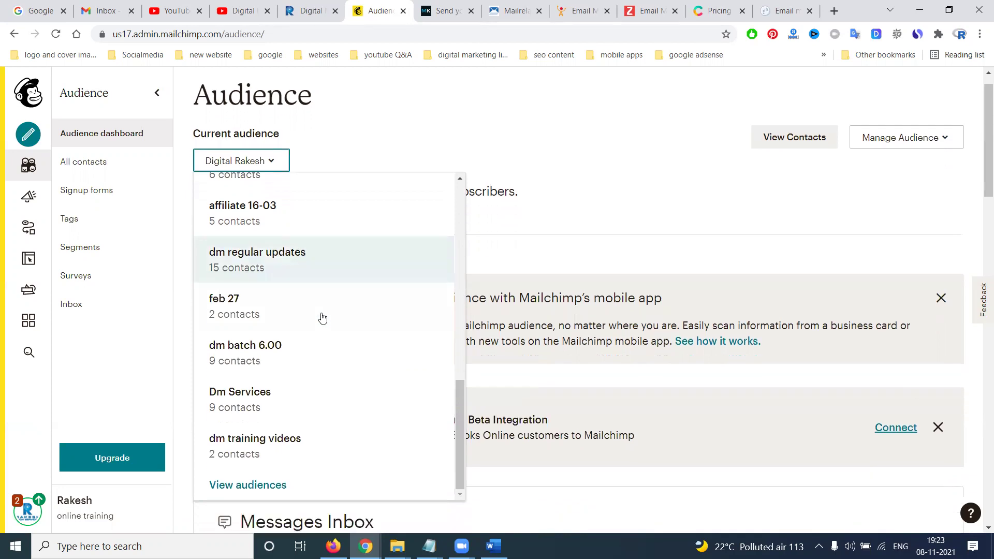
scroll(322, 318, "down", 2)
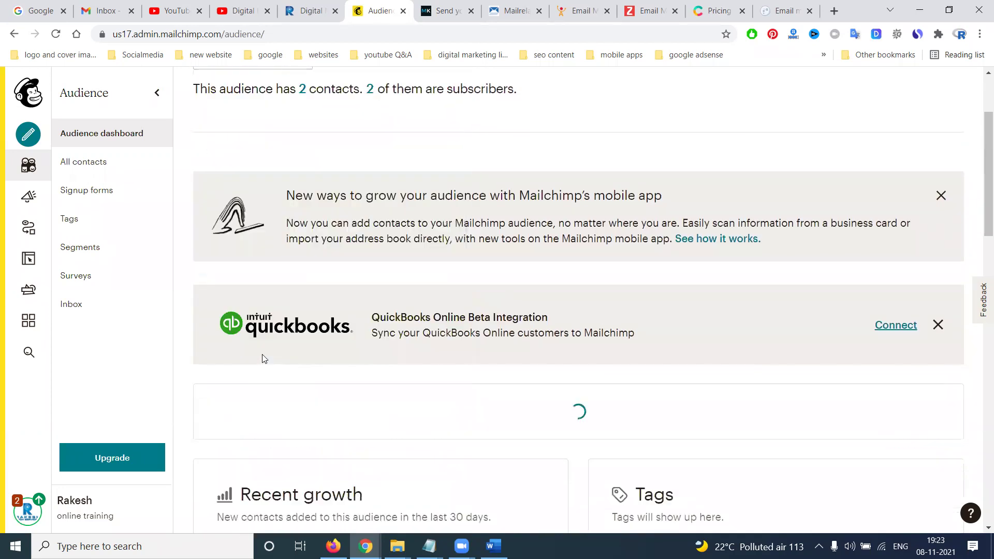
scroll(401, 273, "down", 6)
scroll(403, 276, "up", 5)
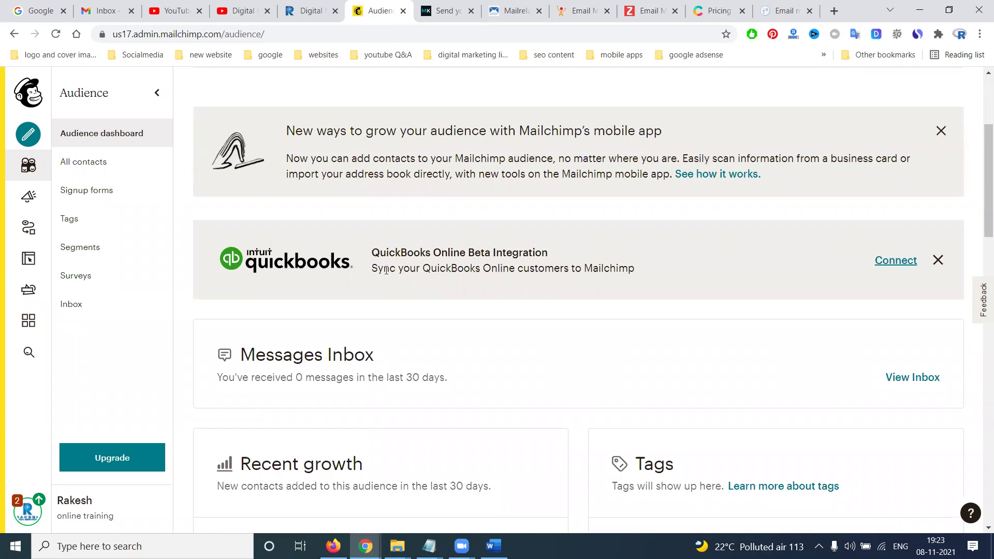
scroll(383, 268, "up", 4)
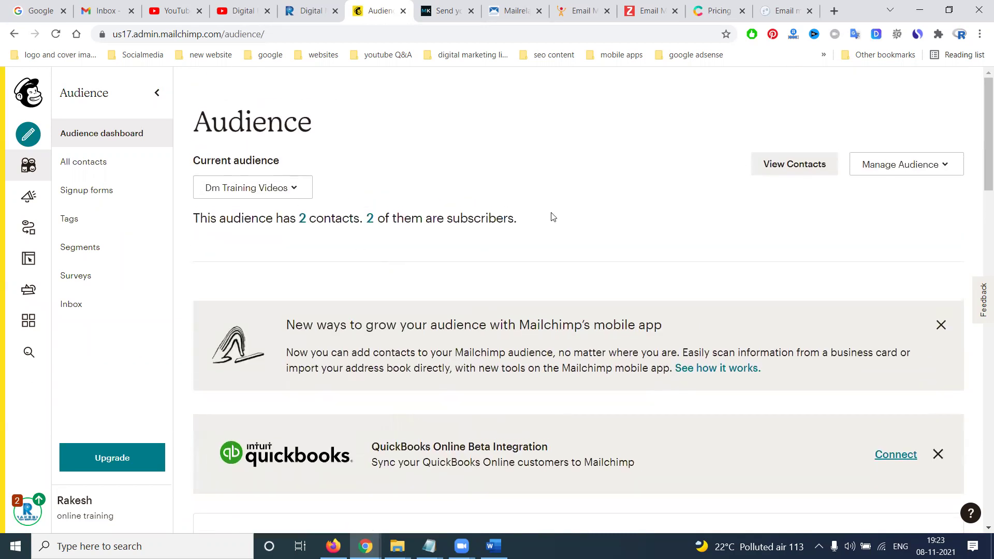
left_click(793, 165)
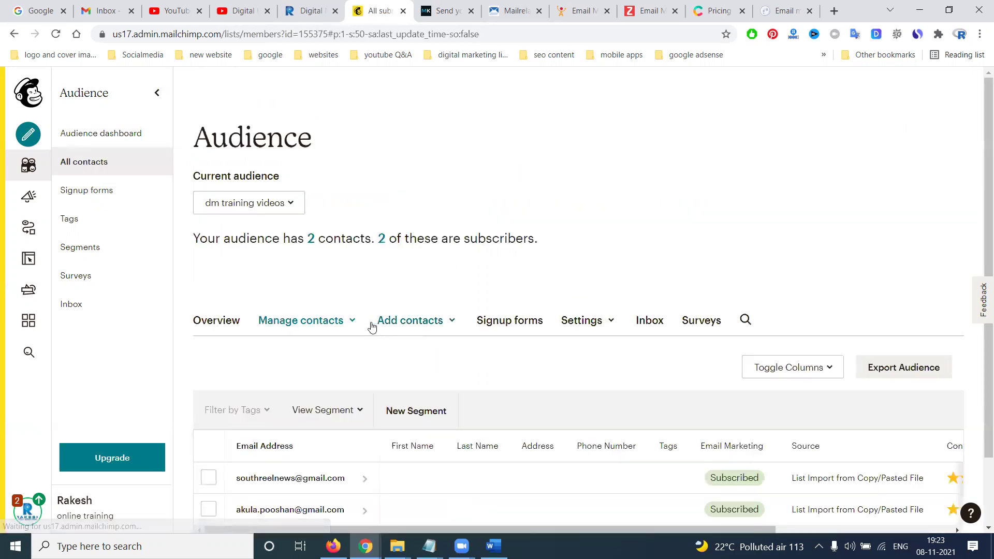
Select both contacts in the dm training videos audience and look over the bulk action and tag options
scroll(315, 388, "down", 2)
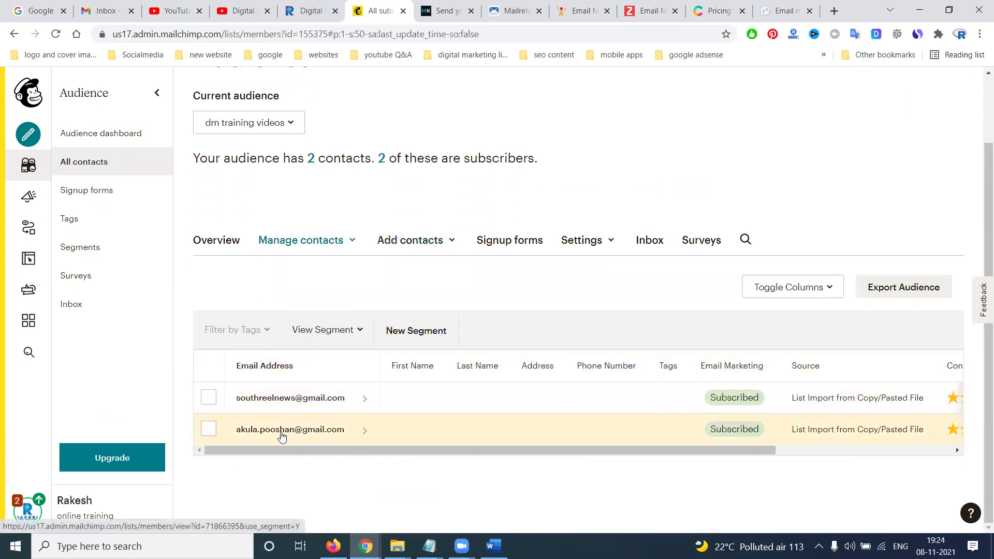
left_click(209, 397)
left_click(209, 429)
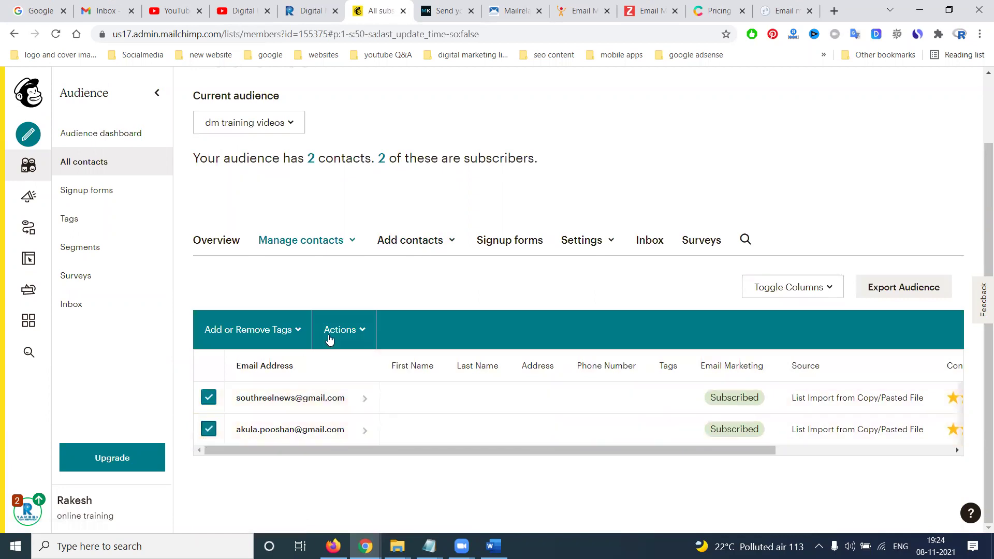
left_click(345, 330)
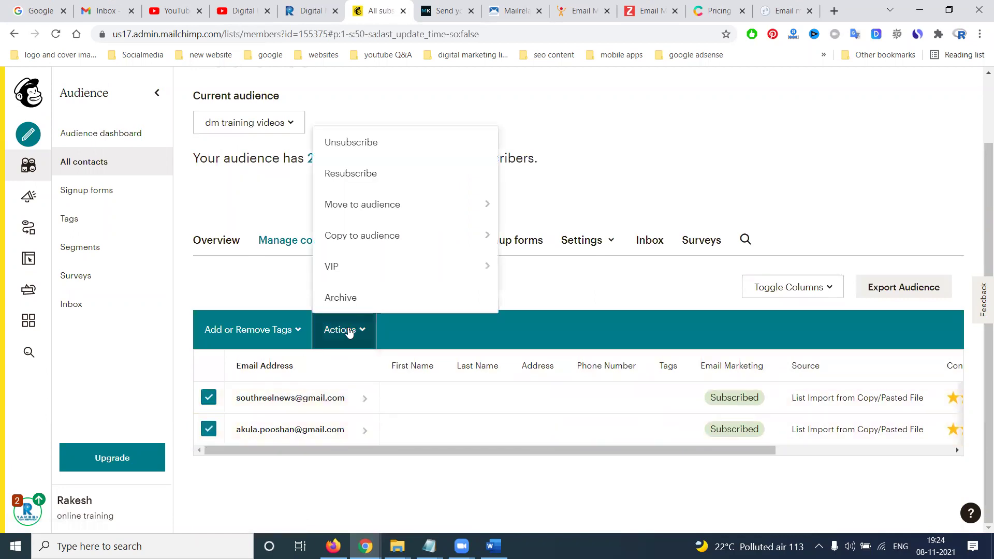
mouse_move(382, 274)
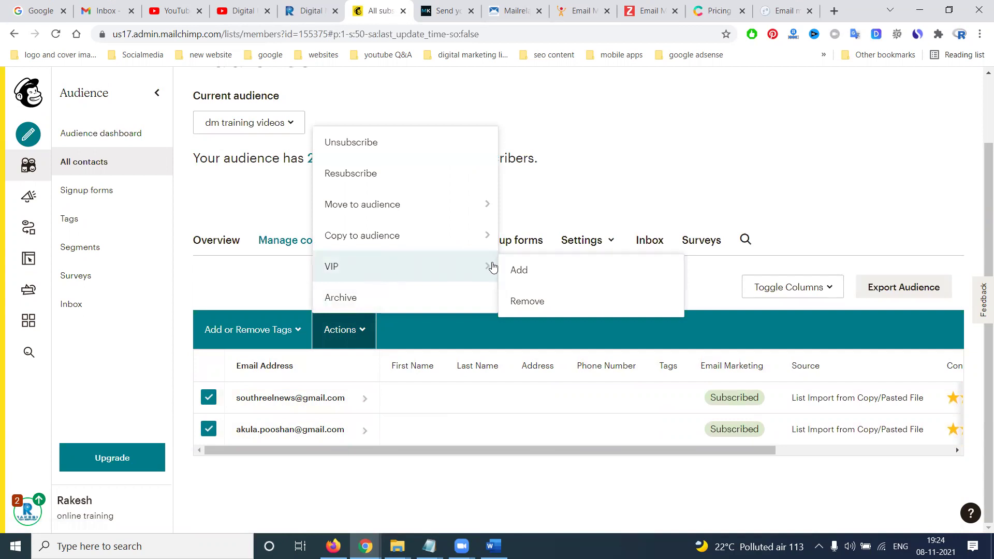
mouse_move(487, 238)
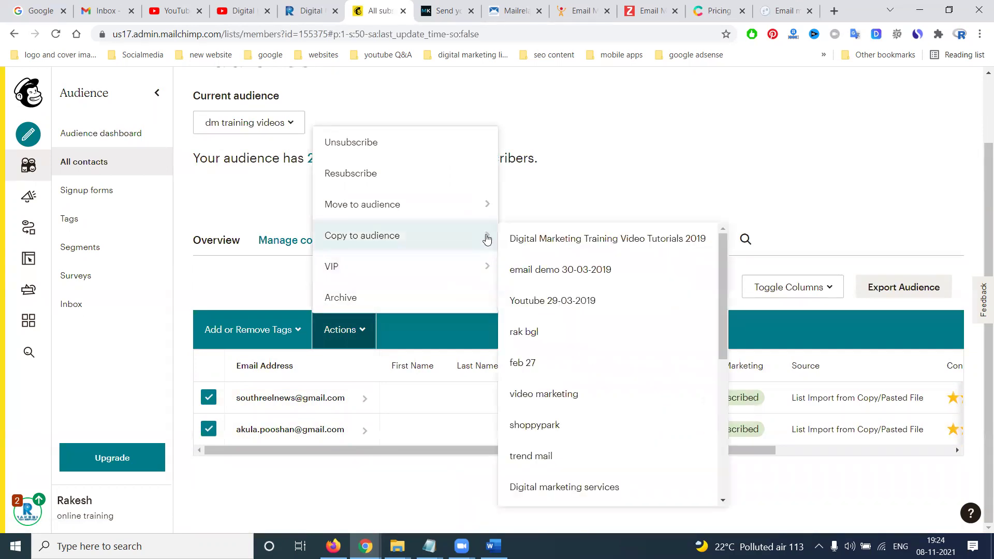
mouse_move(483, 212)
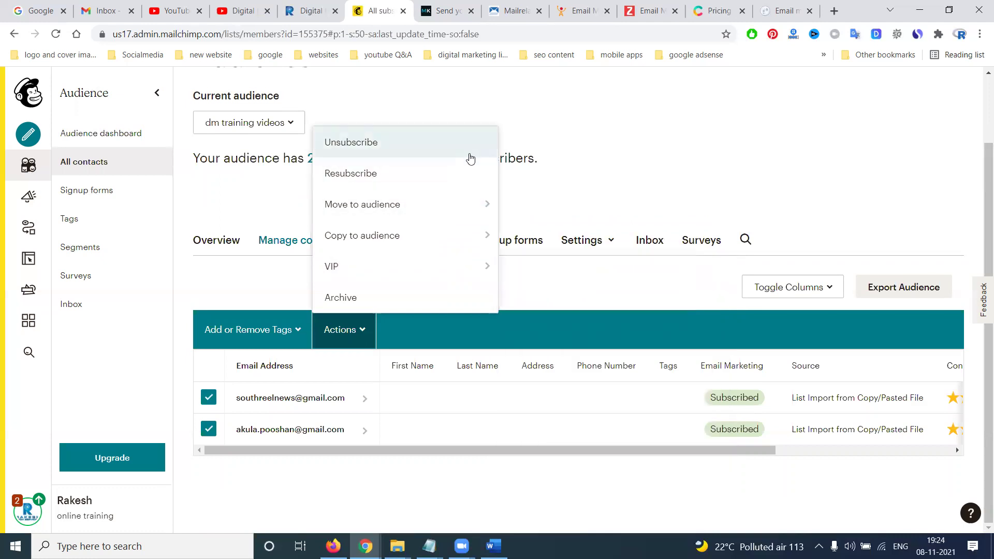
left_click(273, 260)
left_click(296, 329)
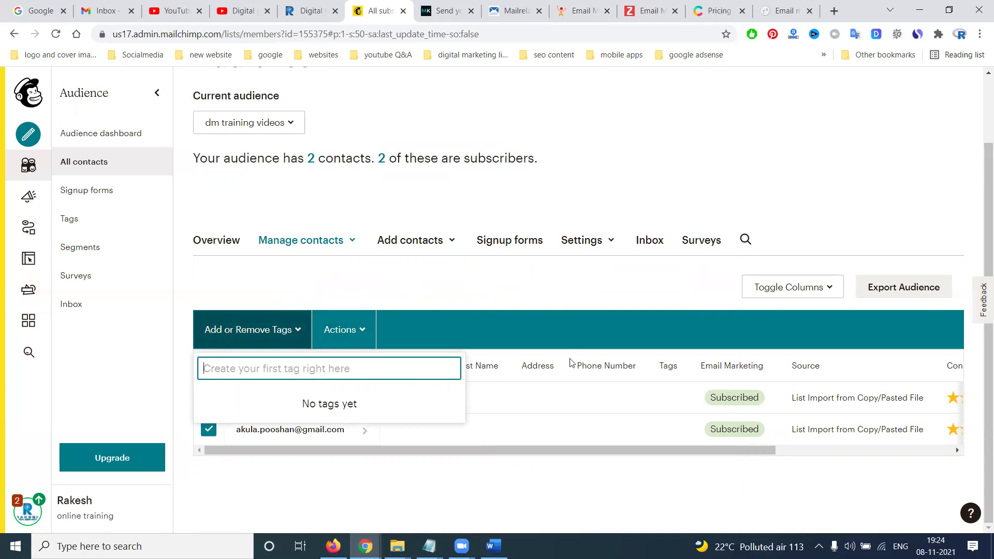
left_click(542, 289)
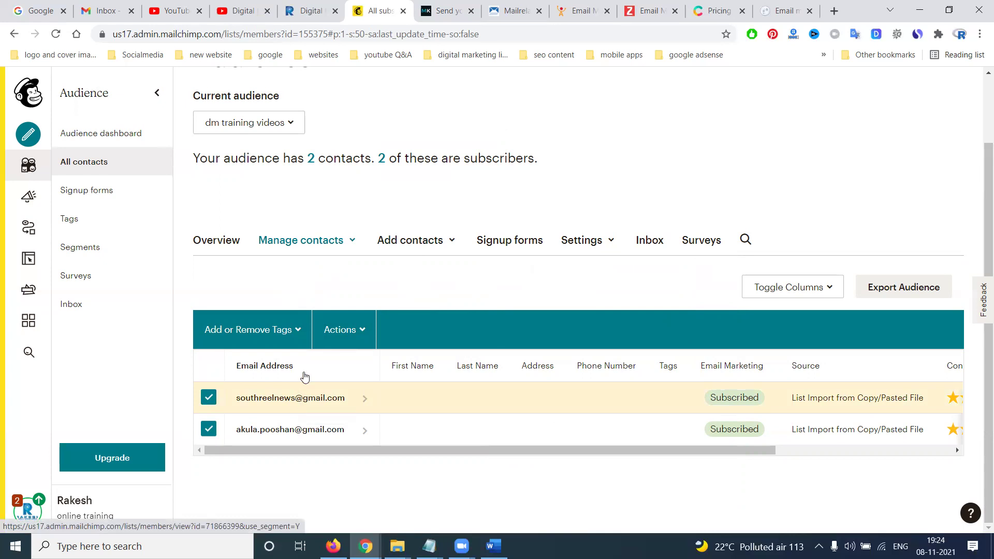
Archive the two selected contacts and confirm it
left_click(344, 330)
left_click(348, 305)
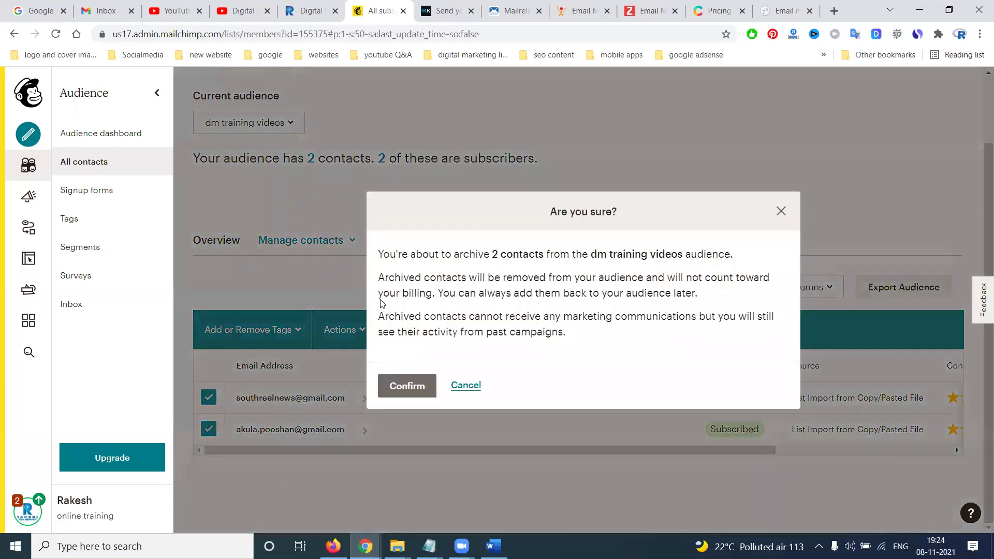
left_click(395, 392)
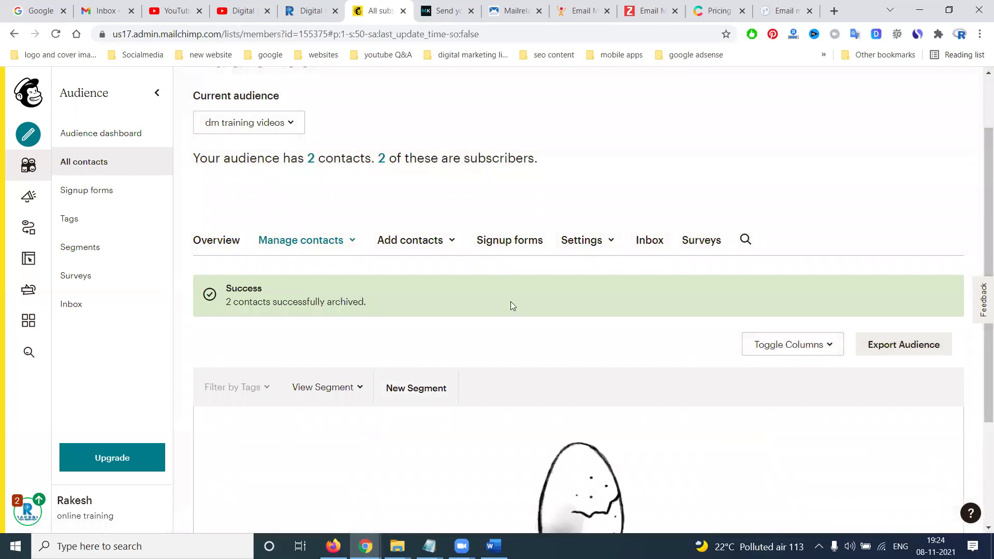
left_click(402, 242)
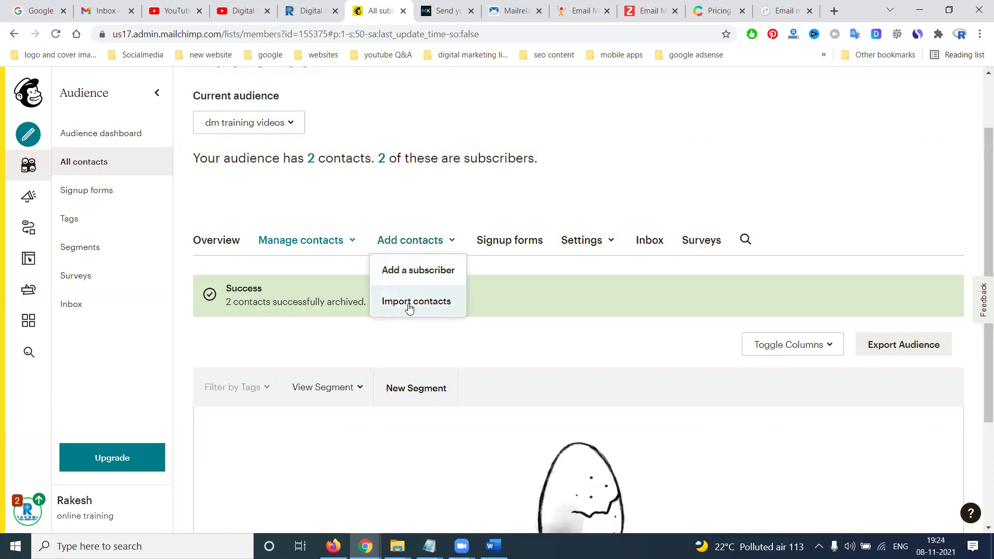
Look at the add-a-subscriber page, then start a bulk contact import instead
left_click(409, 276)
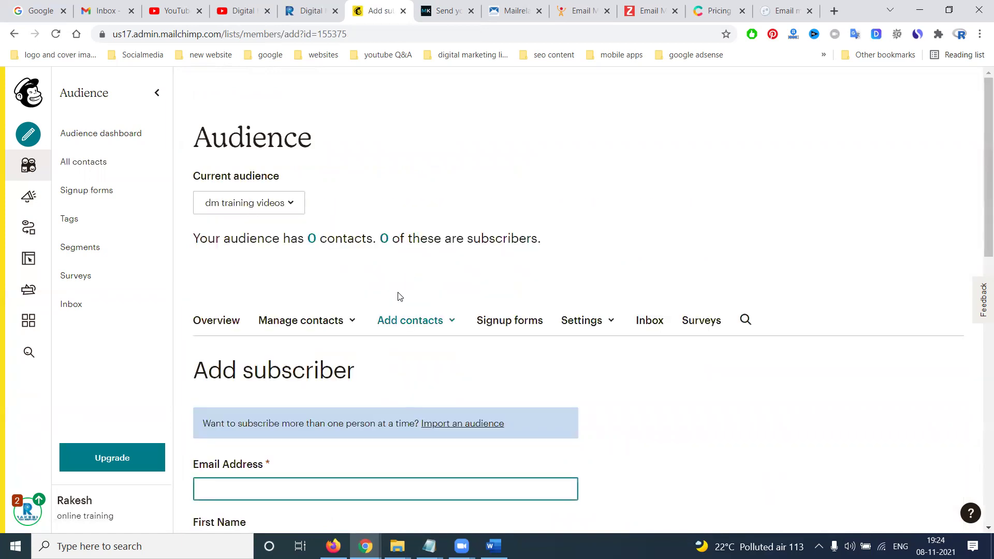
scroll(304, 390, "down", 4)
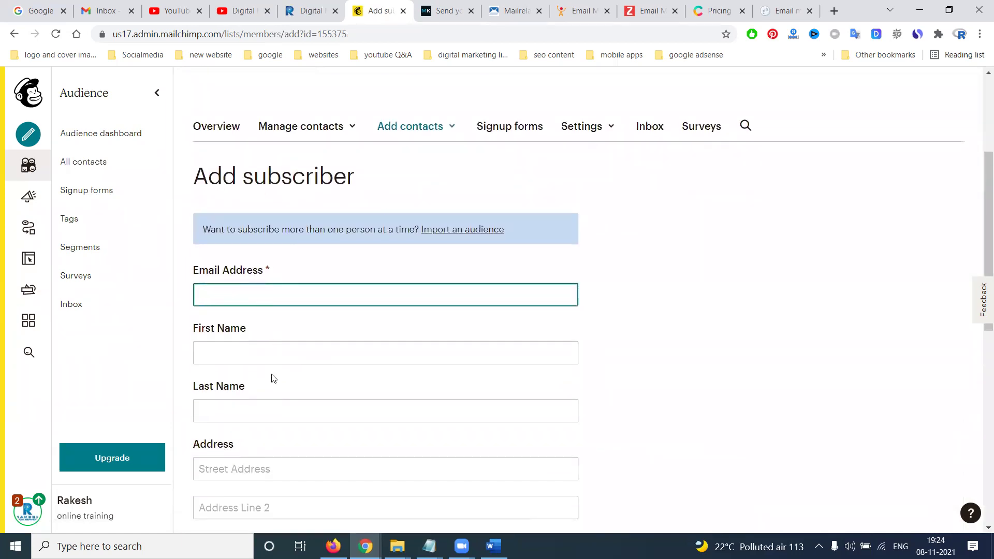
left_click(415, 134)
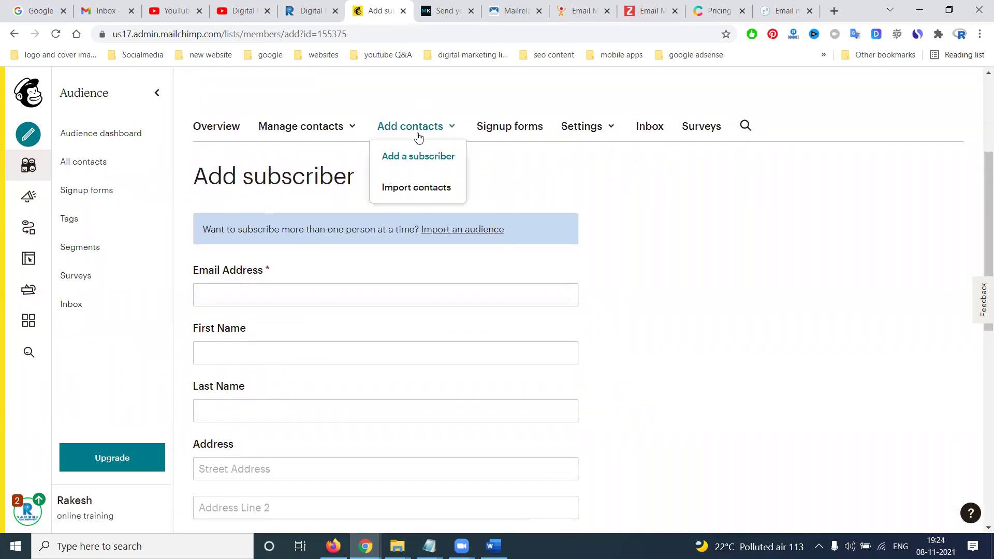
left_click(413, 189)
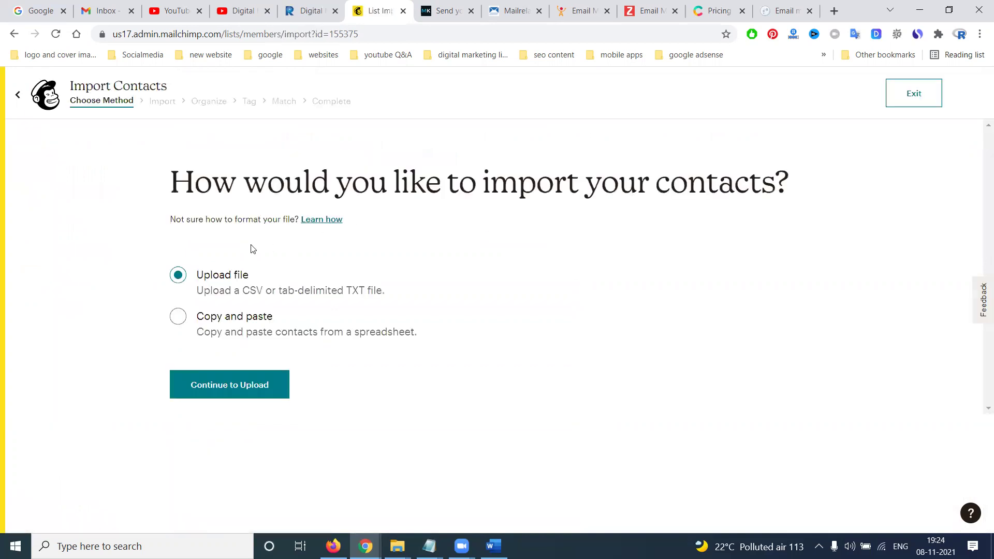
Choose Copy and paste as the import method and continue to the paste field
left_click(180, 322)
left_click(179, 278)
left_click(179, 318)
left_click(223, 382)
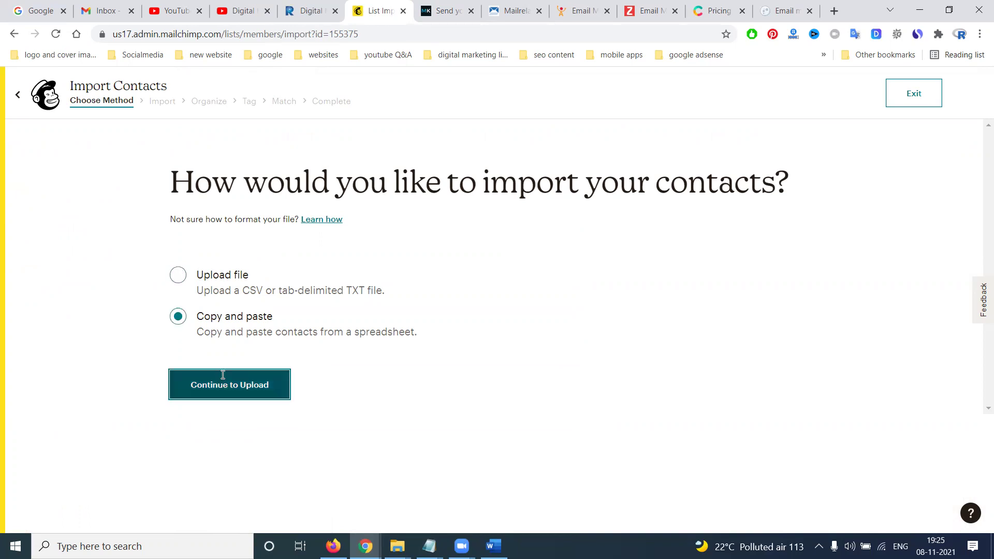
left_click(238, 314)
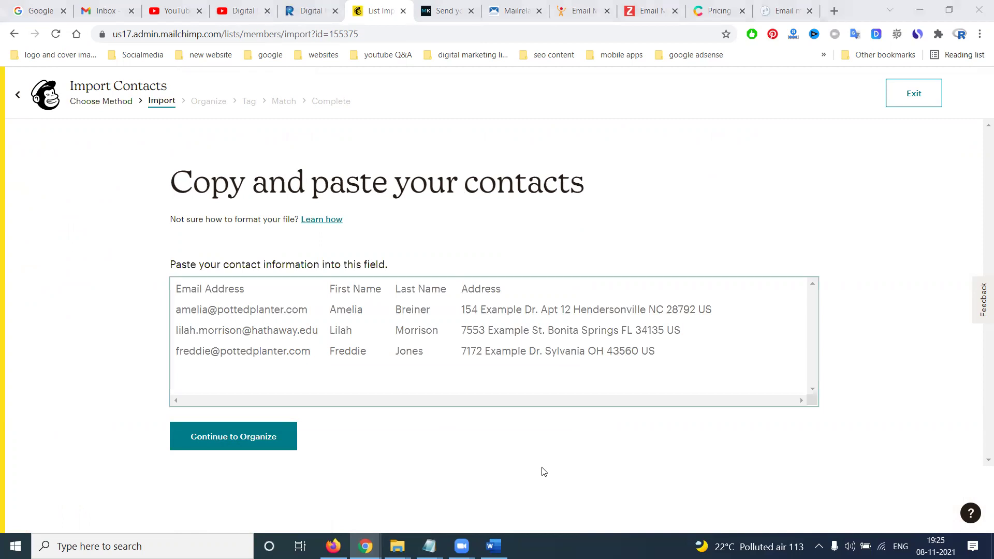
left_click(875, 303)
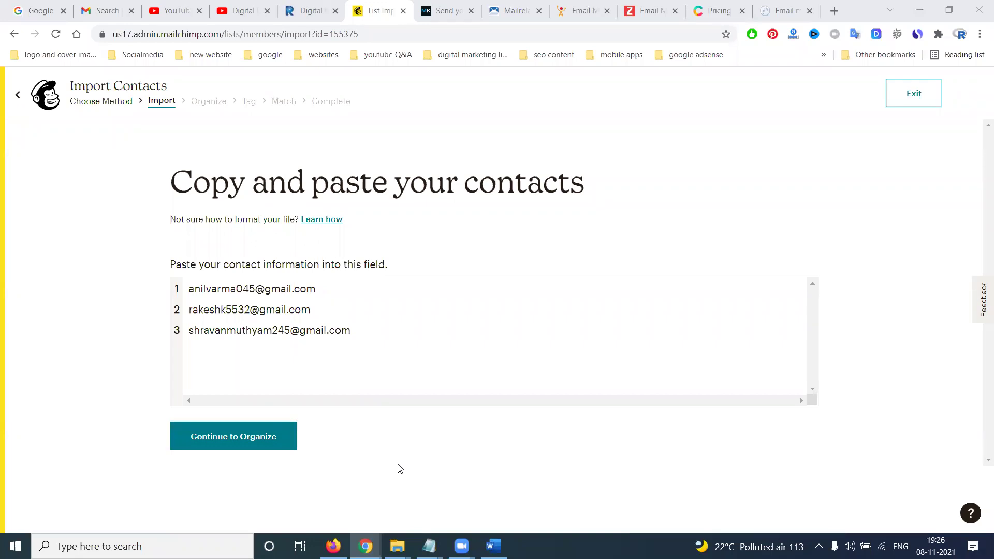
Import the three pasted addresses into dm training videos, updating existing contacts, with no tags
left_click(251, 441)
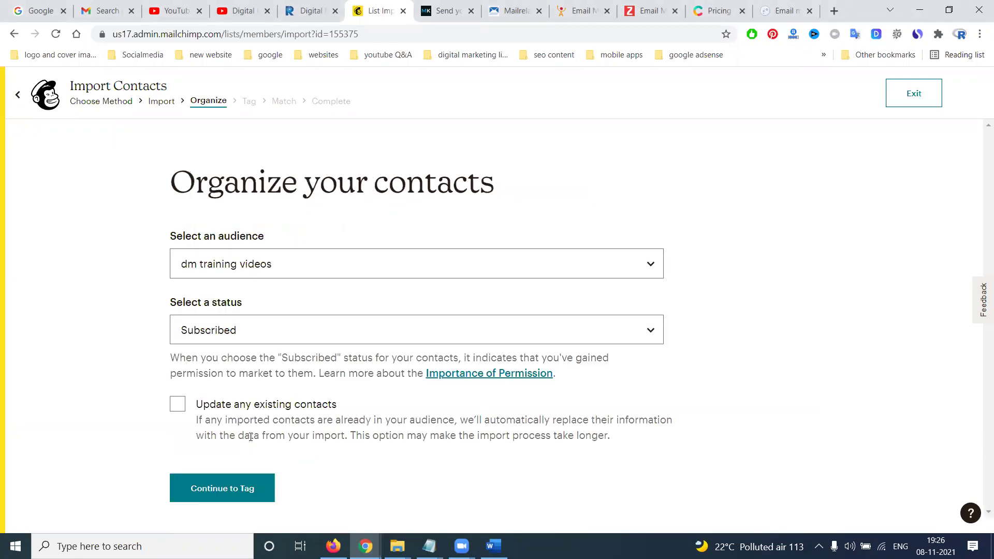
left_click(177, 404)
left_click(217, 486)
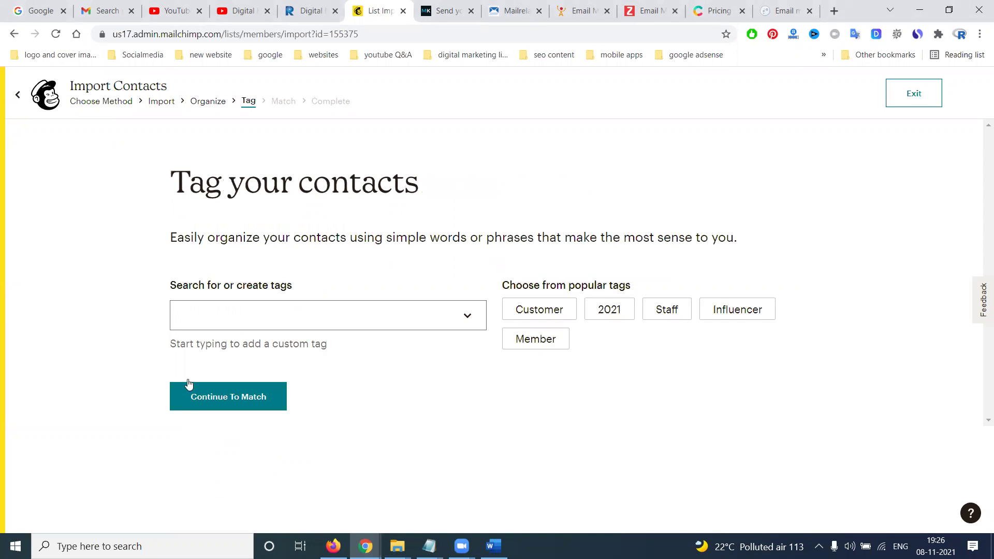
left_click(224, 327)
left_click(217, 403)
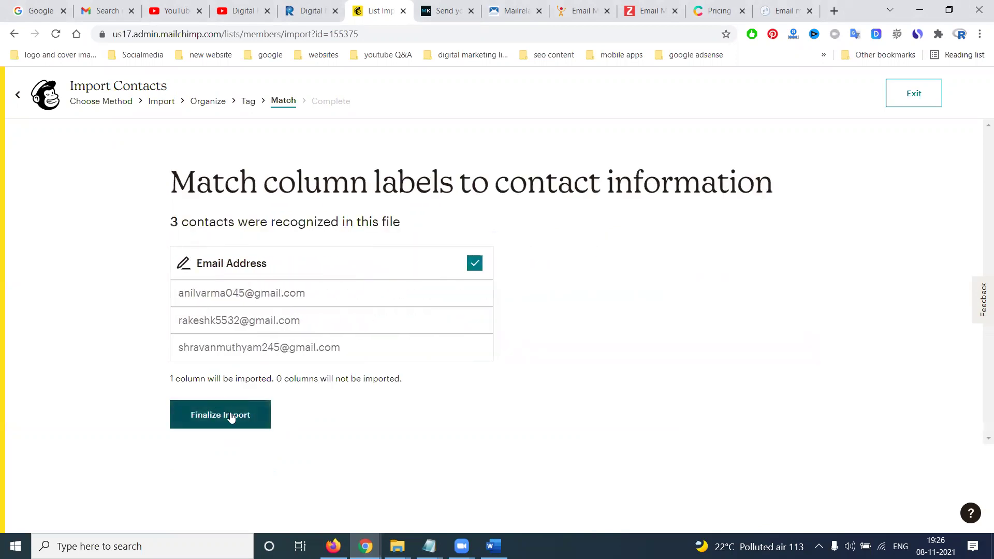
left_click(231, 417)
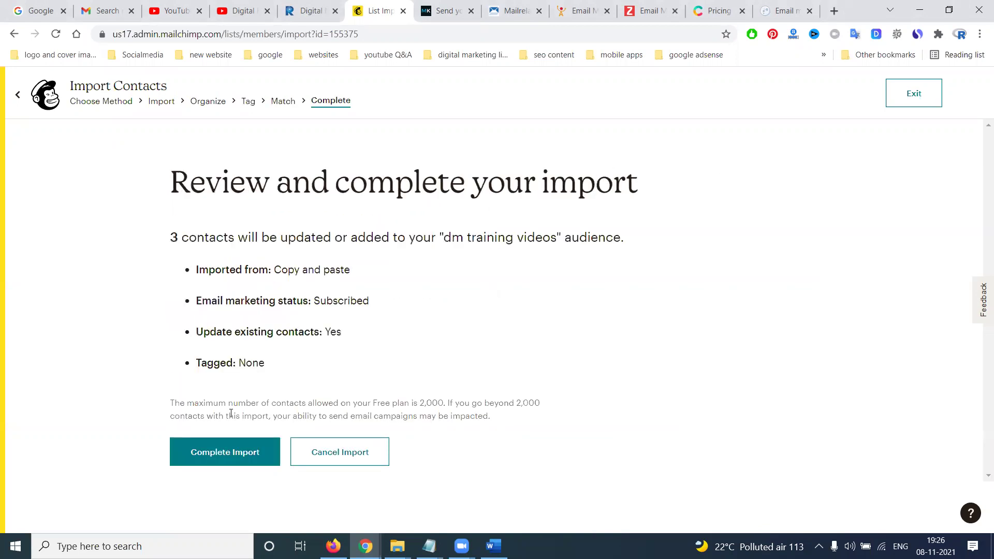
left_click(246, 454)
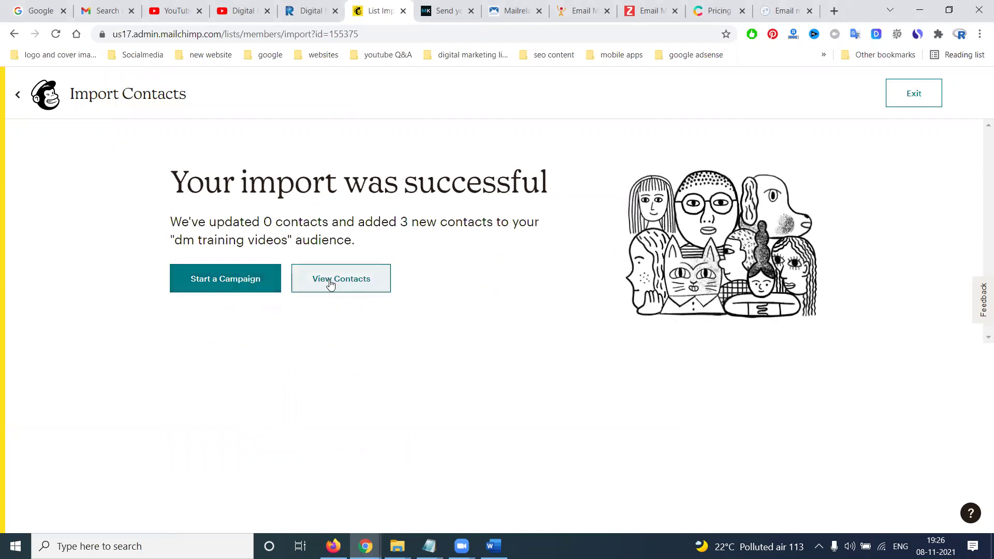
Look over the three new contacts, then go back to the Dm Training Videos Audience dashboard
left_click(328, 282)
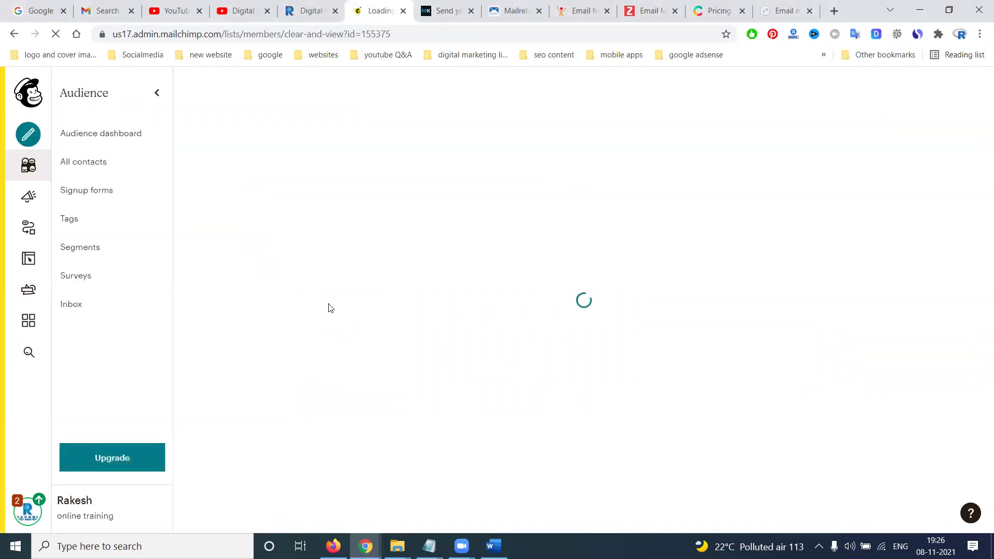
scroll(321, 363, "down", 2)
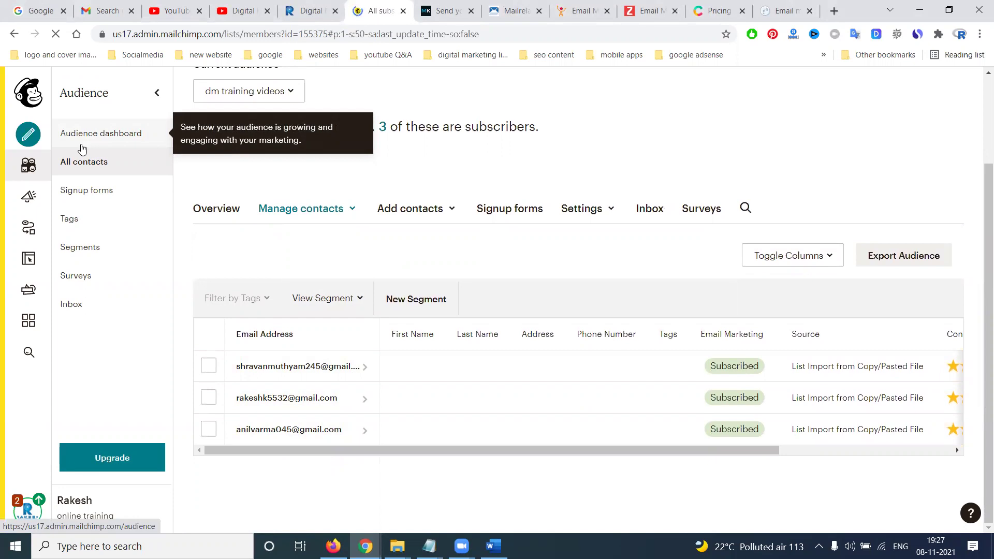
left_click(379, 213)
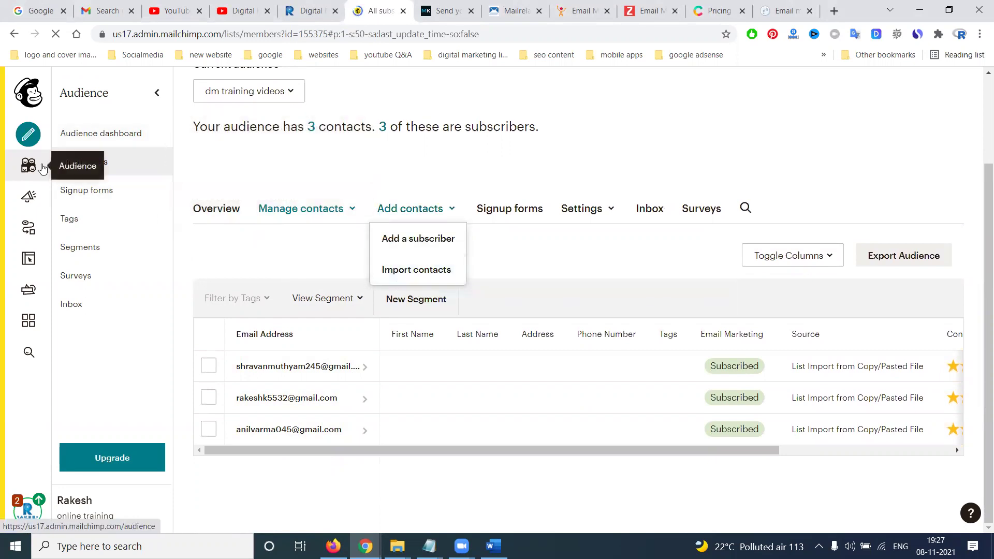
left_click(23, 168)
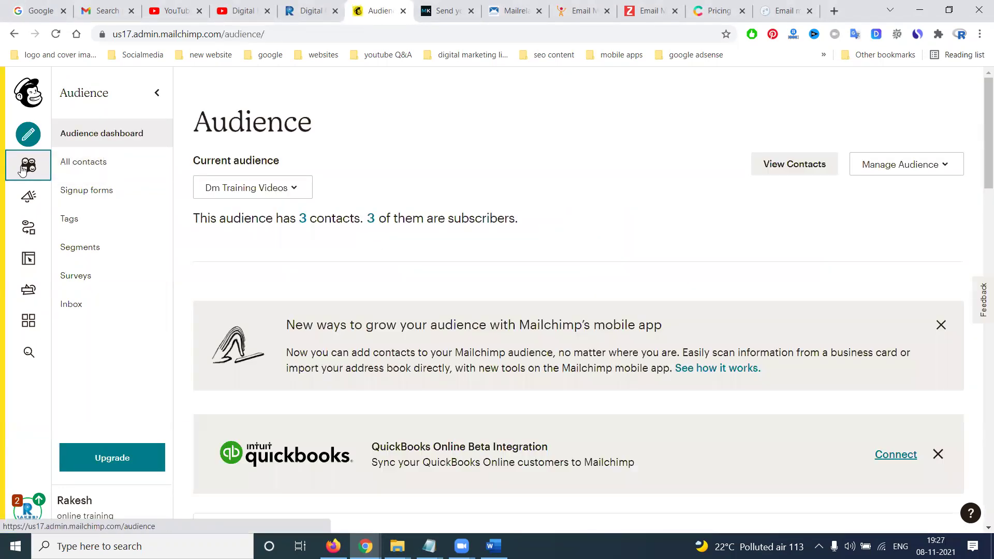
Browse the audience list and Manage Audience options, keeping Dm Training Videos selected
left_click(274, 197)
scroll(282, 295, "down", 10)
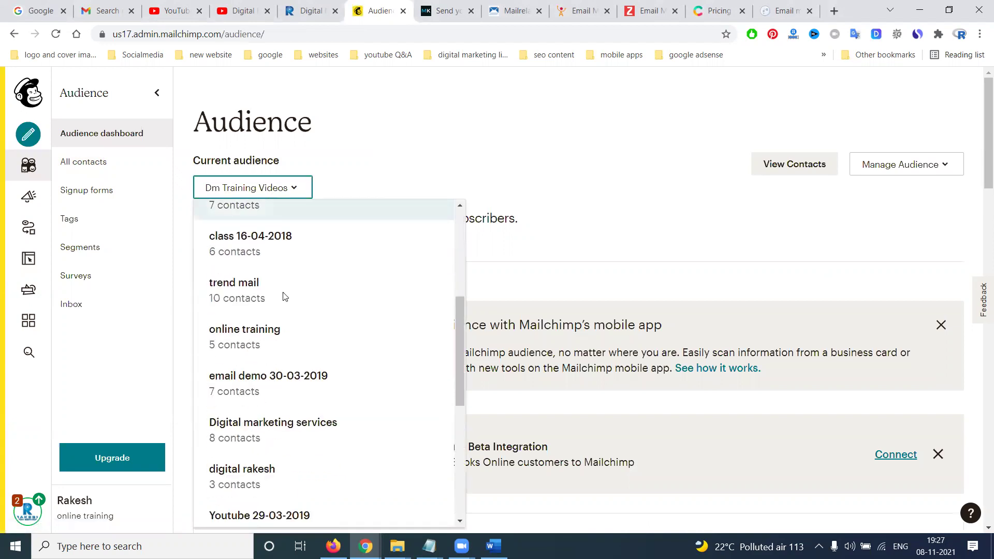
scroll(290, 384, "down", 1)
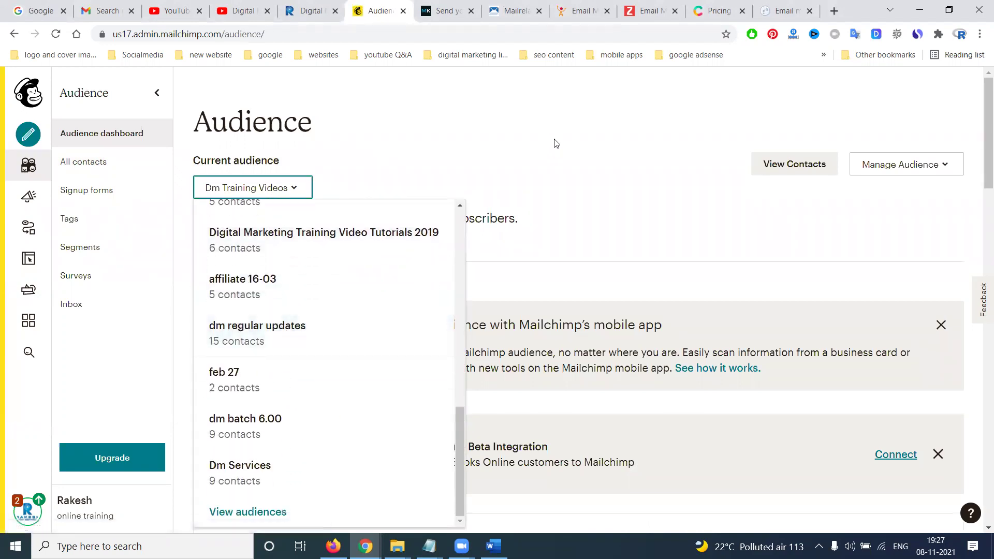
left_click(554, 144)
left_click(896, 167)
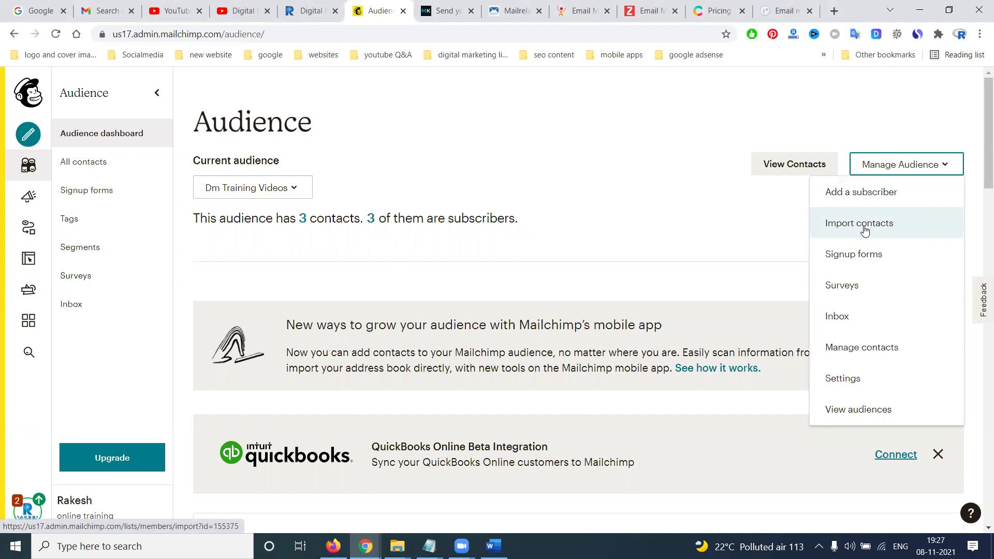
left_click(582, 129)
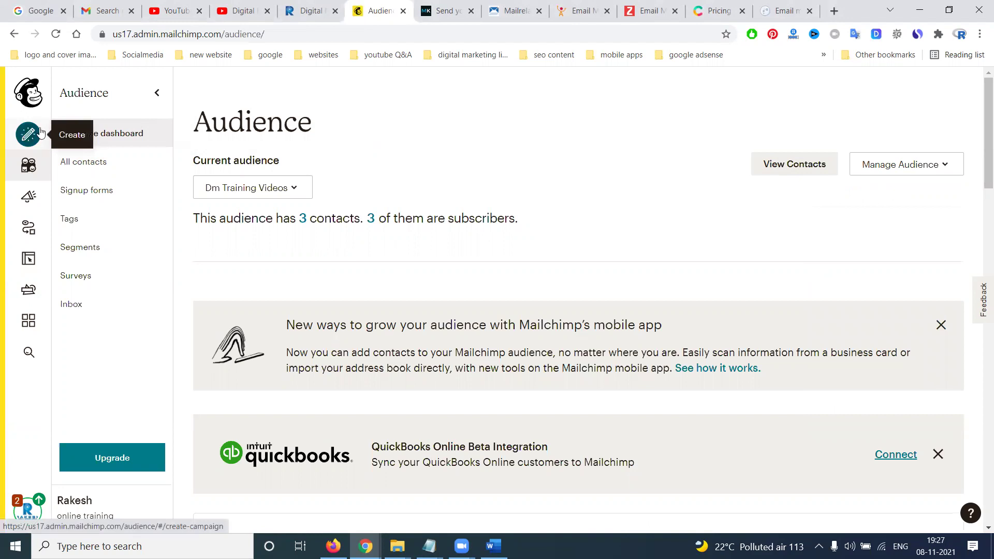
Go from the account home to all campaigns and start creating a new campaign
left_click(35, 95)
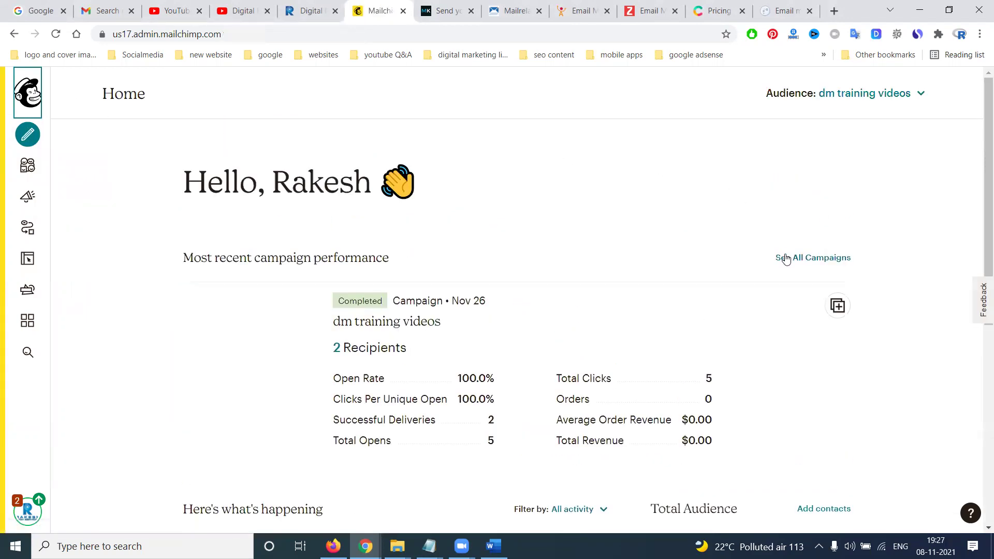
left_click(787, 258)
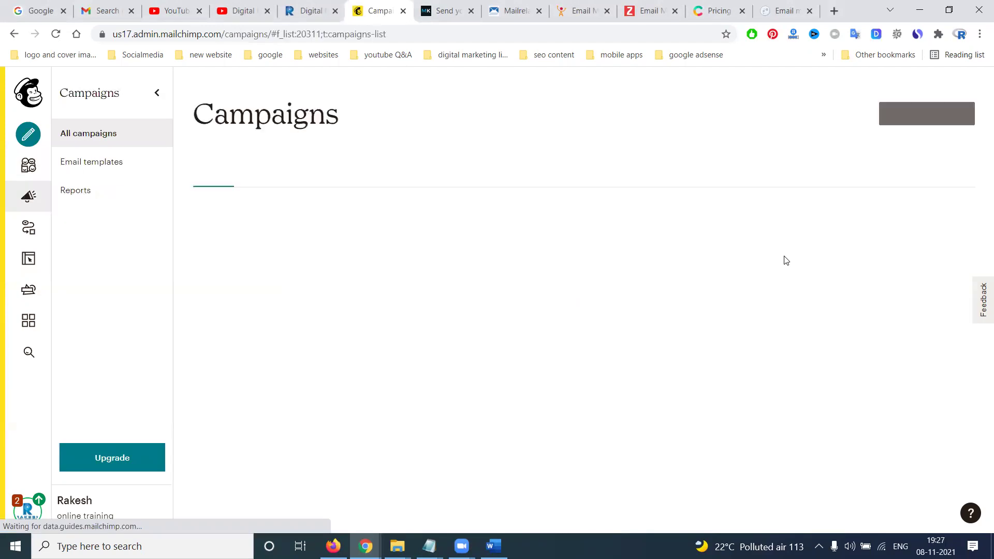
left_click(921, 118)
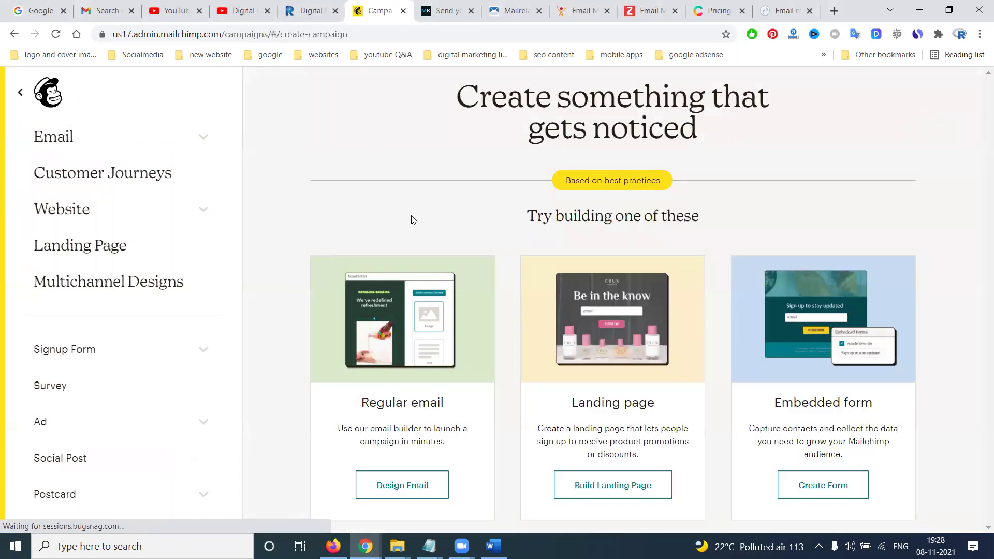
Choose Design Email under Regular email to open an Untitled draft campaign
left_click(404, 472)
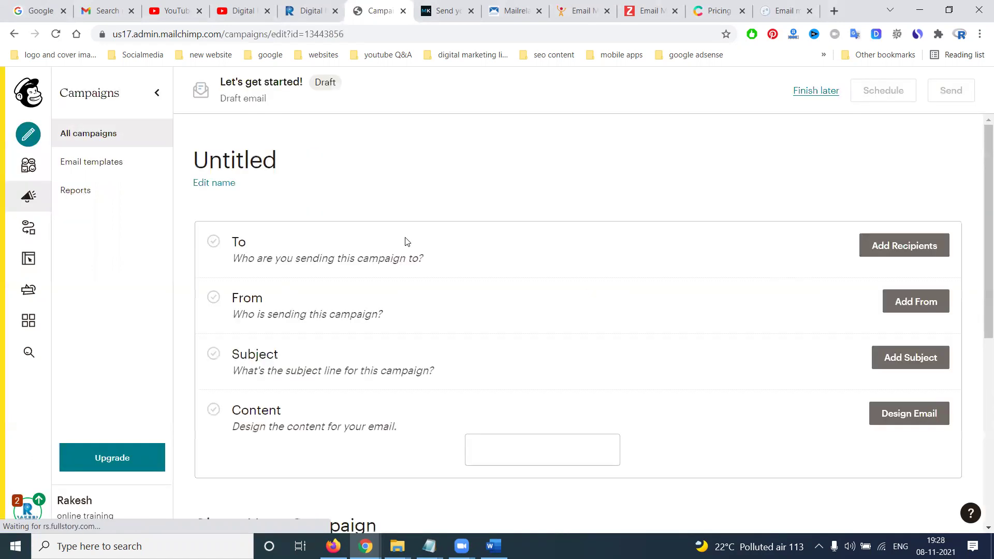
Set the recipients to all subscribed contacts in the dm training videos audience and save
left_click(884, 248)
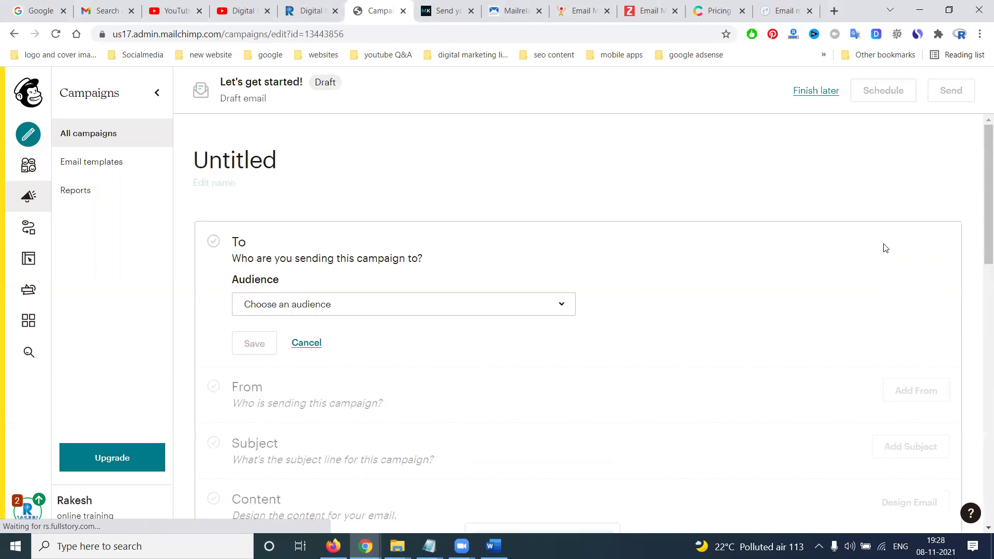
left_click(313, 311)
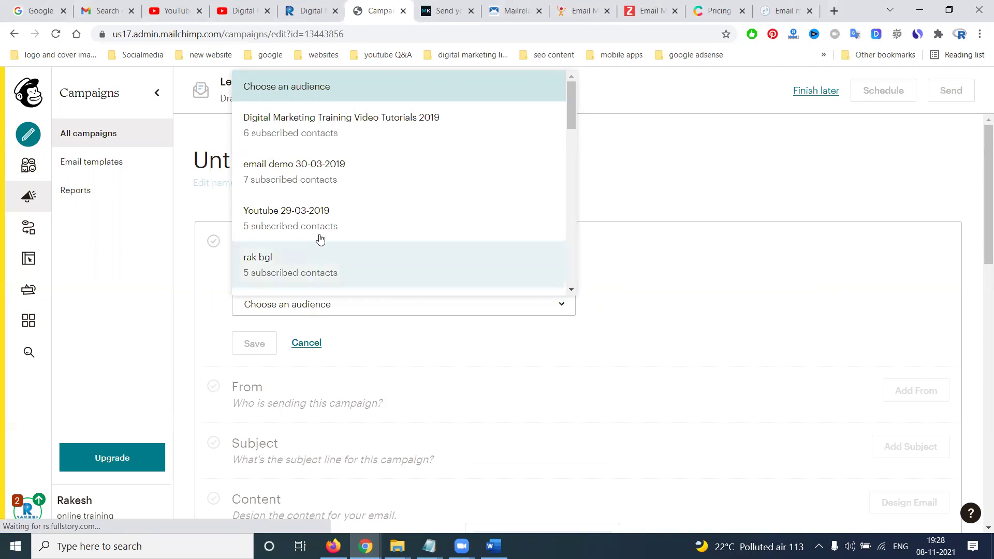
scroll(334, 195, "down", 3)
scroll(335, 195, "down", 4)
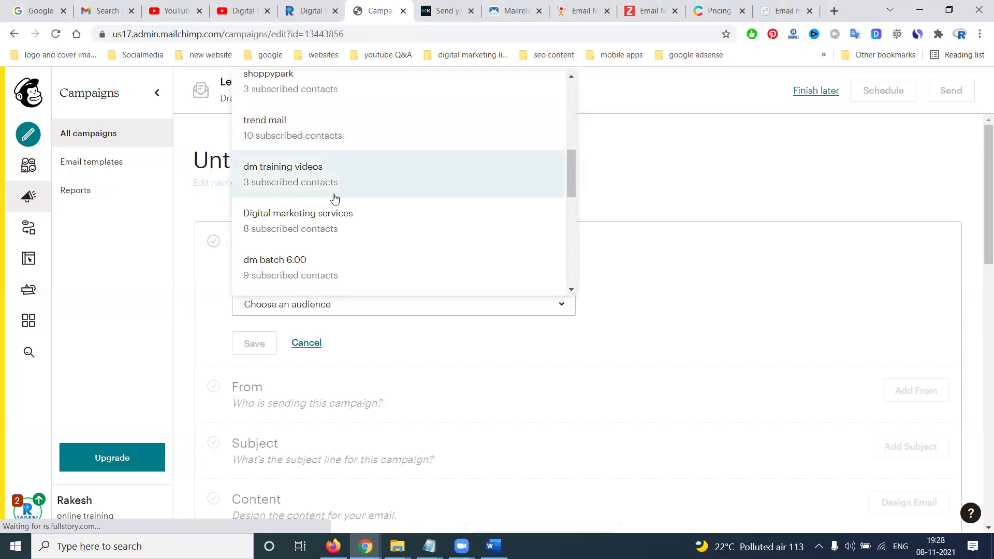
left_click(300, 180)
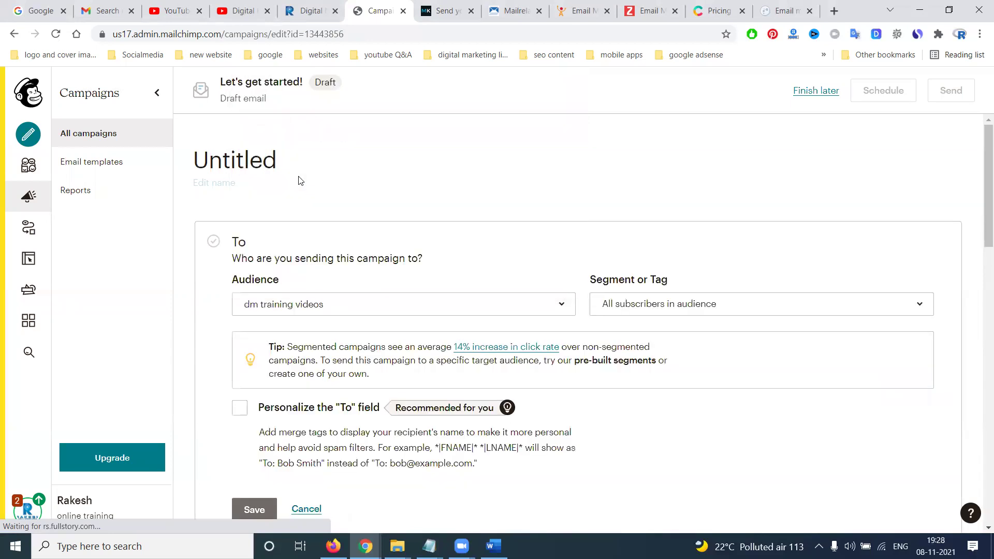
scroll(418, 285, "down", 3)
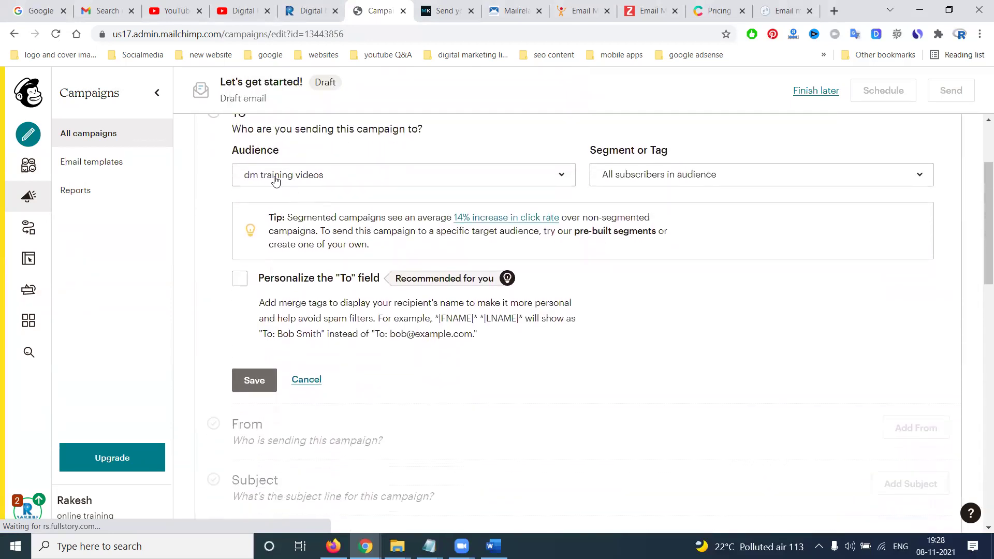
left_click(307, 178)
scroll(340, 317, "down", 3)
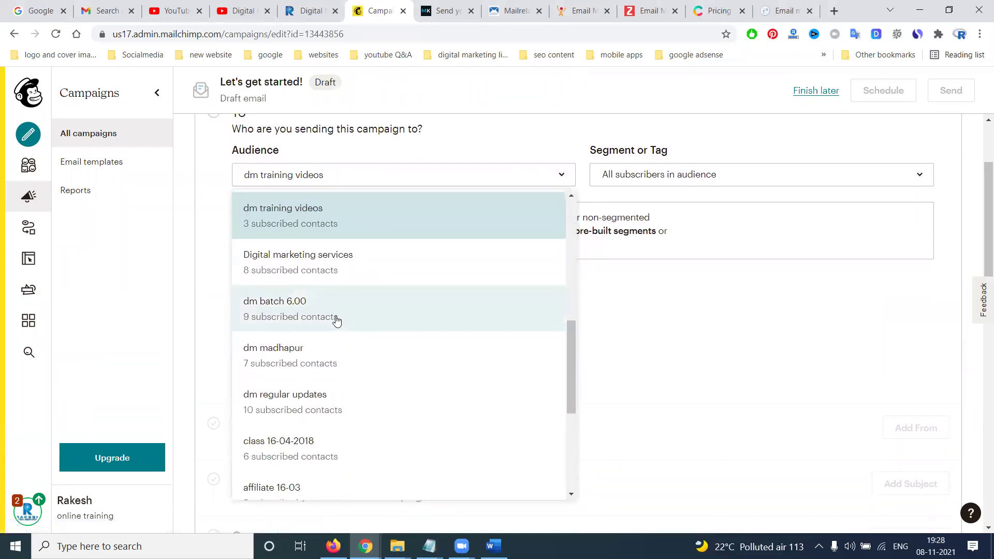
scroll(337, 320, "down", 5)
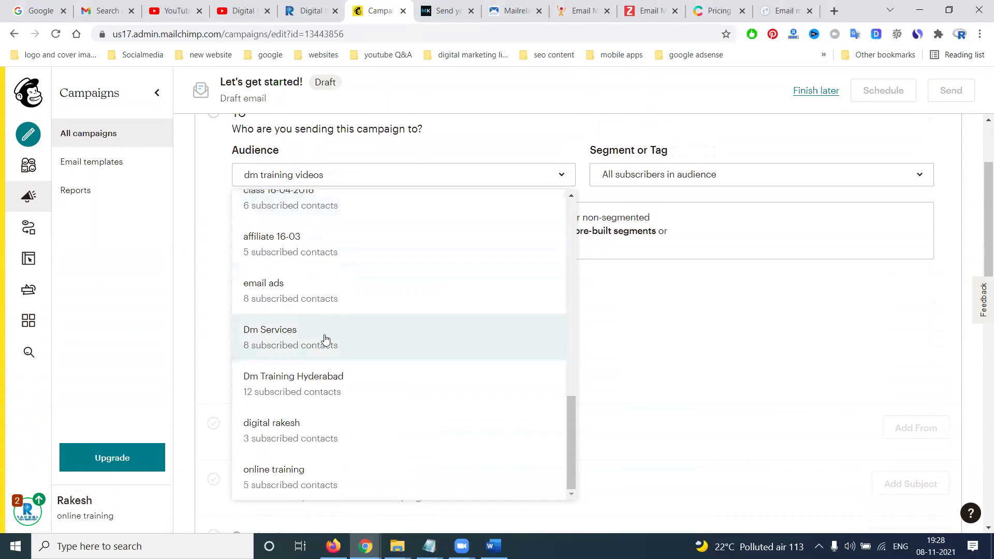
scroll(295, 354, "up", 1)
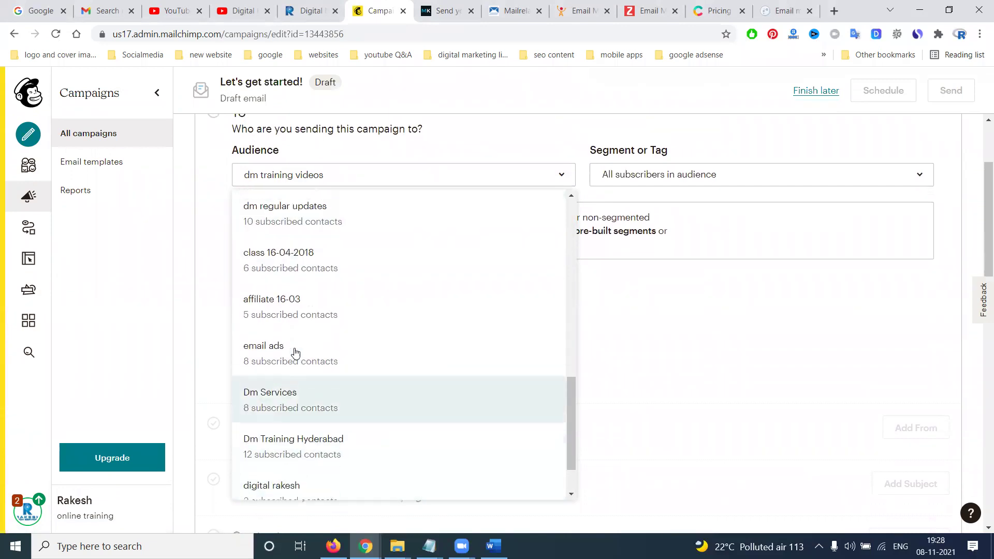
scroll(296, 353, "up", 1)
scroll(296, 344, "up", 2)
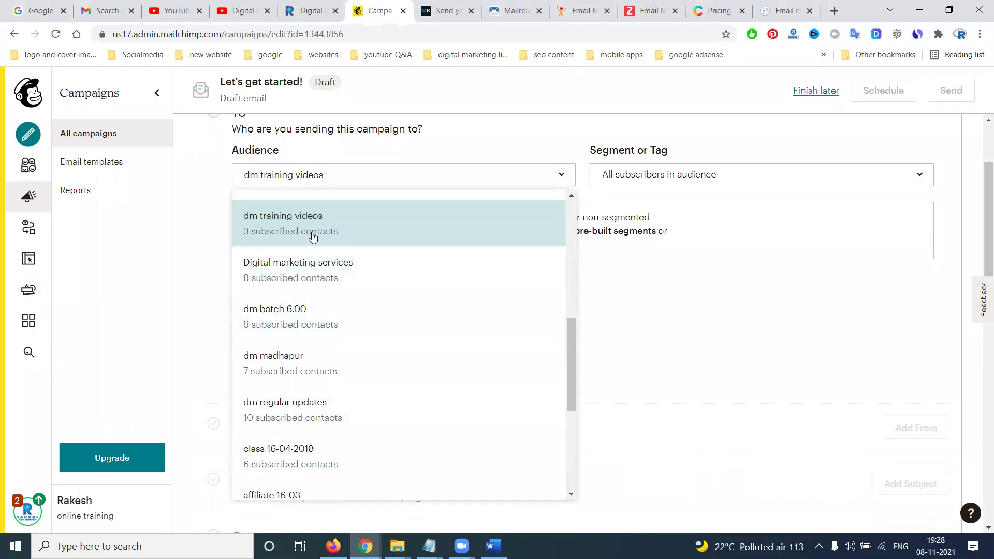
left_click(313, 239)
left_click(258, 379)
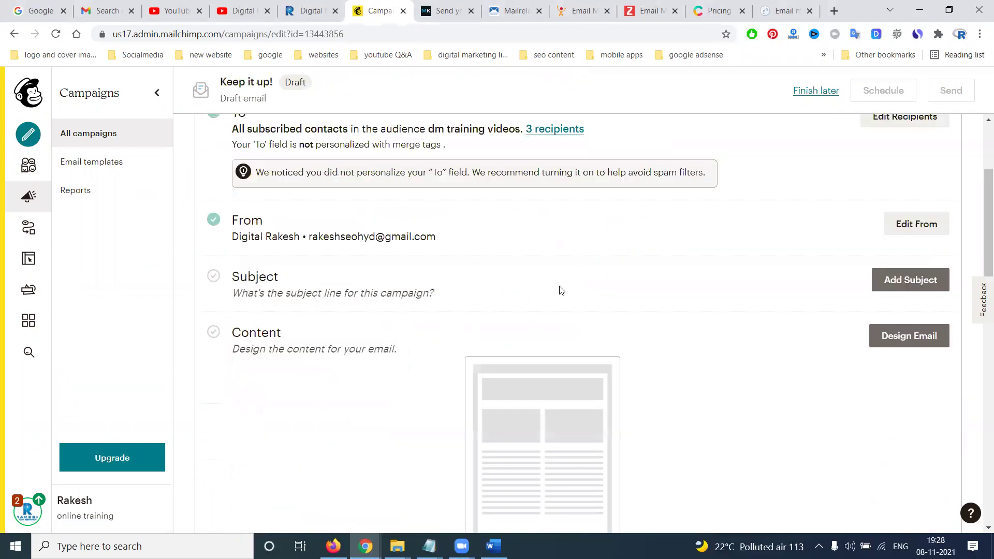
left_click(906, 231)
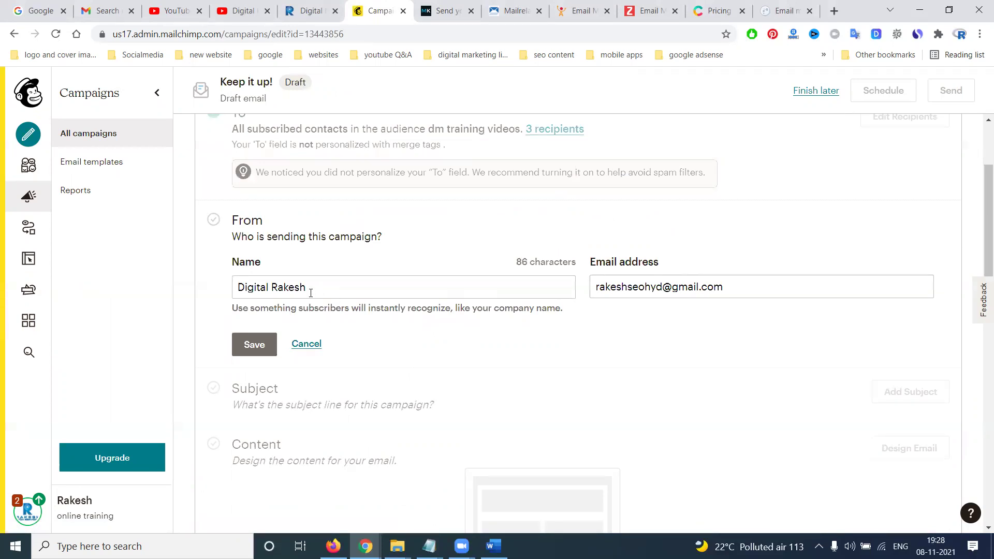
left_click(249, 345)
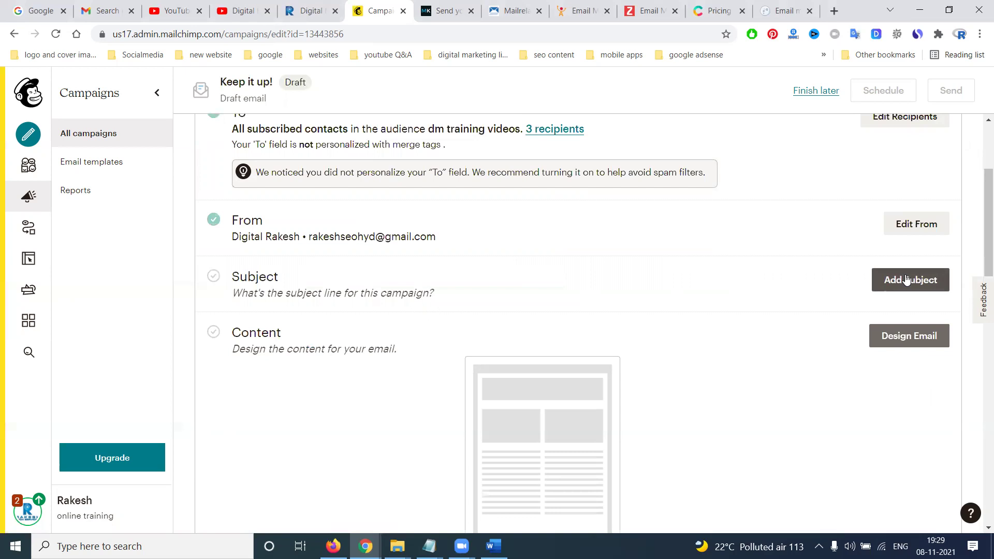
left_click(906, 280)
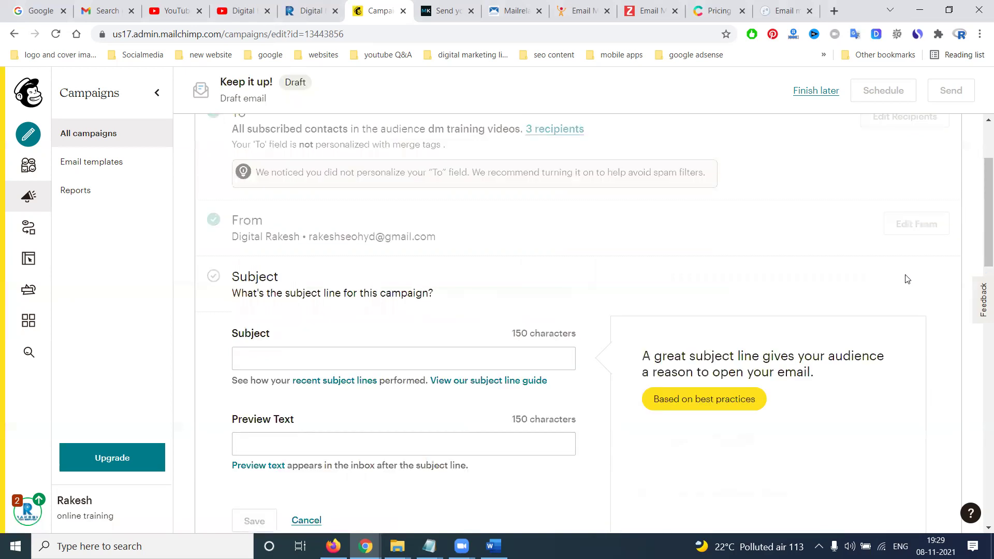
Enter subject 'Digital Marketing Free Course' and preview text 'Subscribe Our channel', then save
left_click(406, 354)
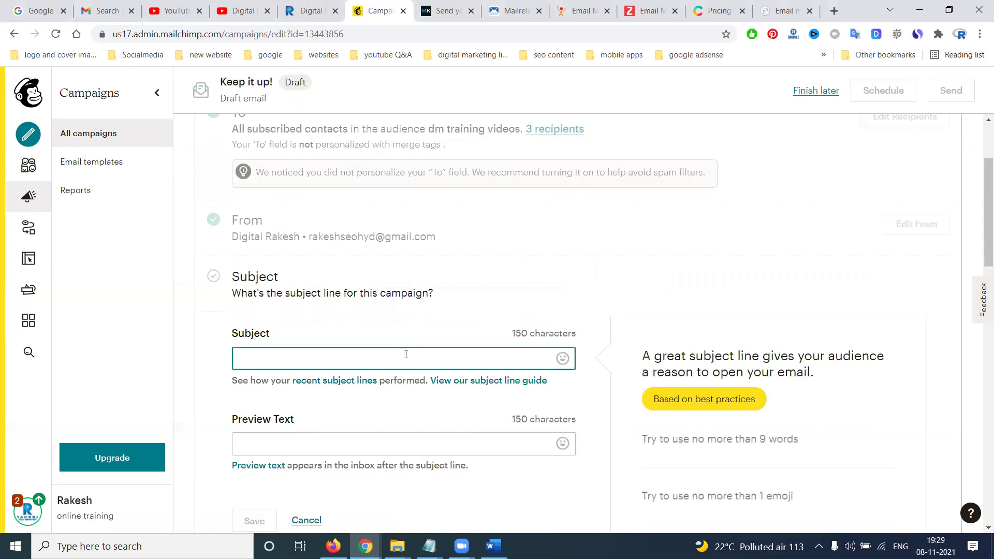
type("Digital M")
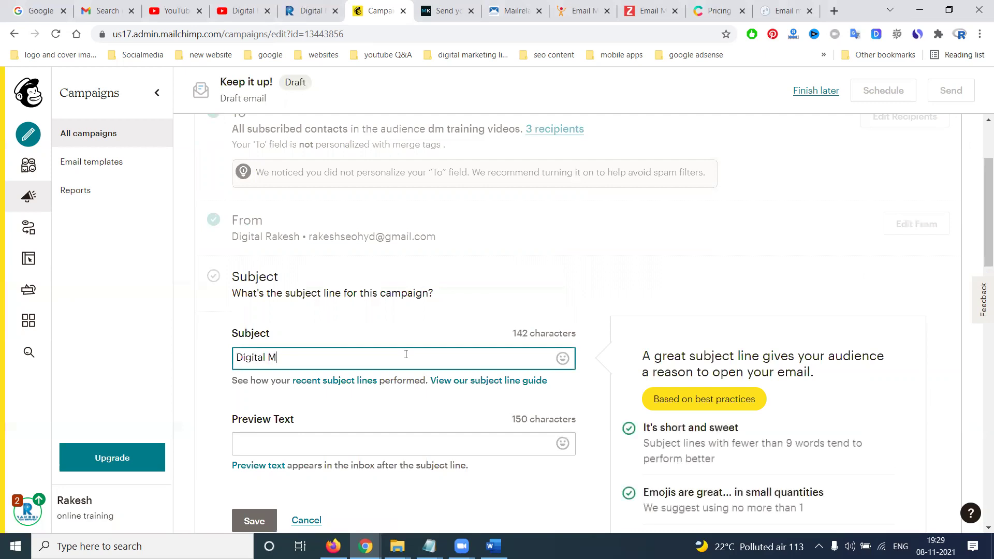
type("arketring")
key("BackSpace")
key("BackSpace")
key("BackSpace")
key("BackSpace")
type("ing Free Cours")
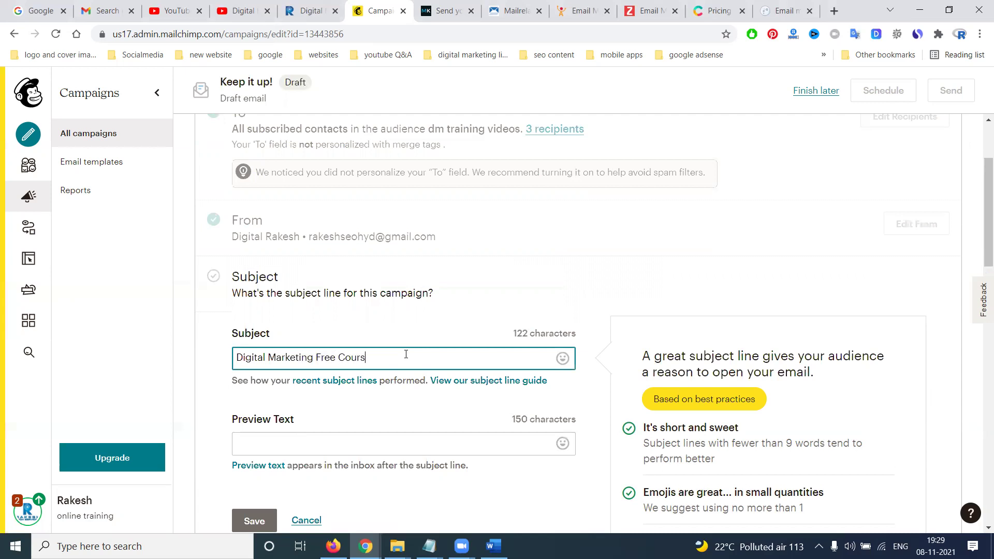
type("e")
left_click(354, 446)
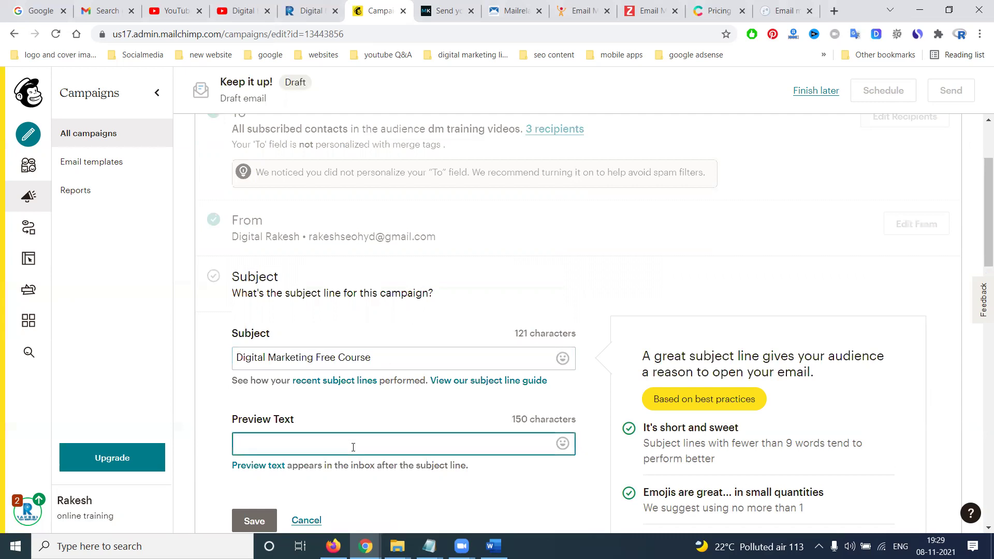
type("Subscribe Our channel")
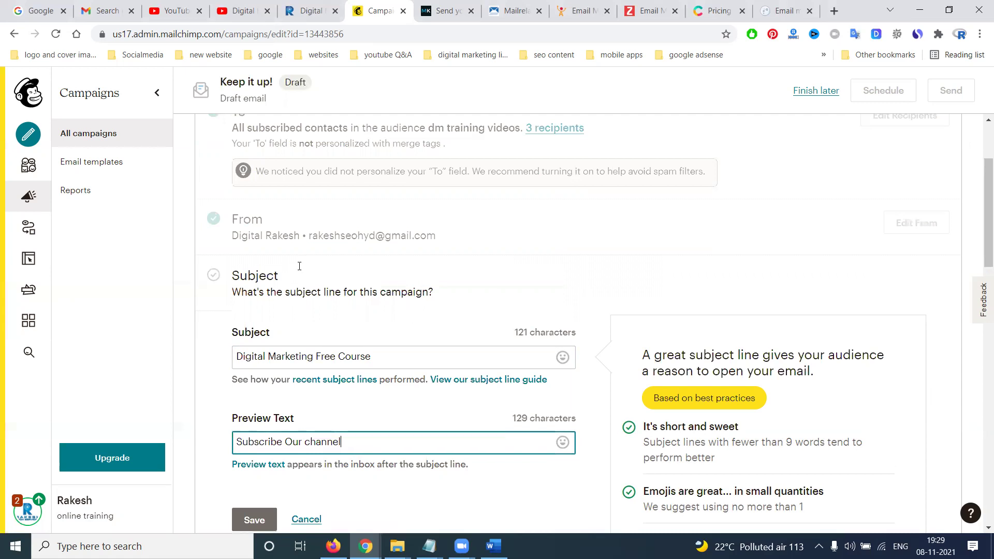
scroll(290, 336, "down", 5)
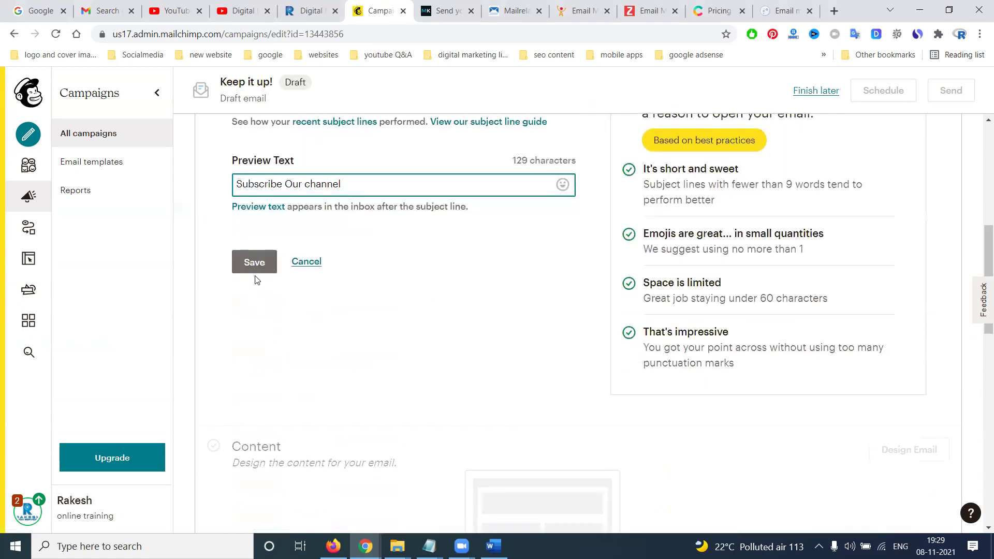
left_click(259, 268)
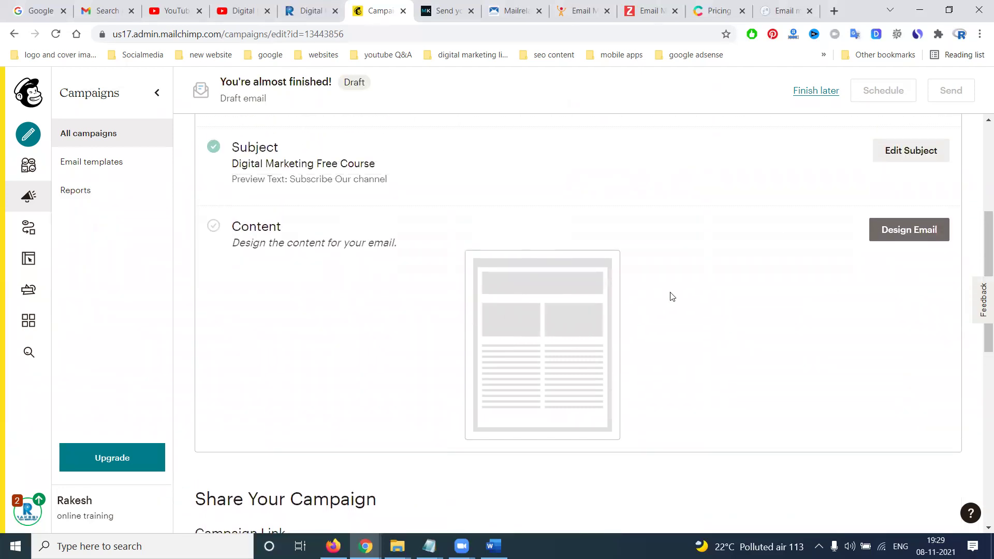
left_click(104, 11)
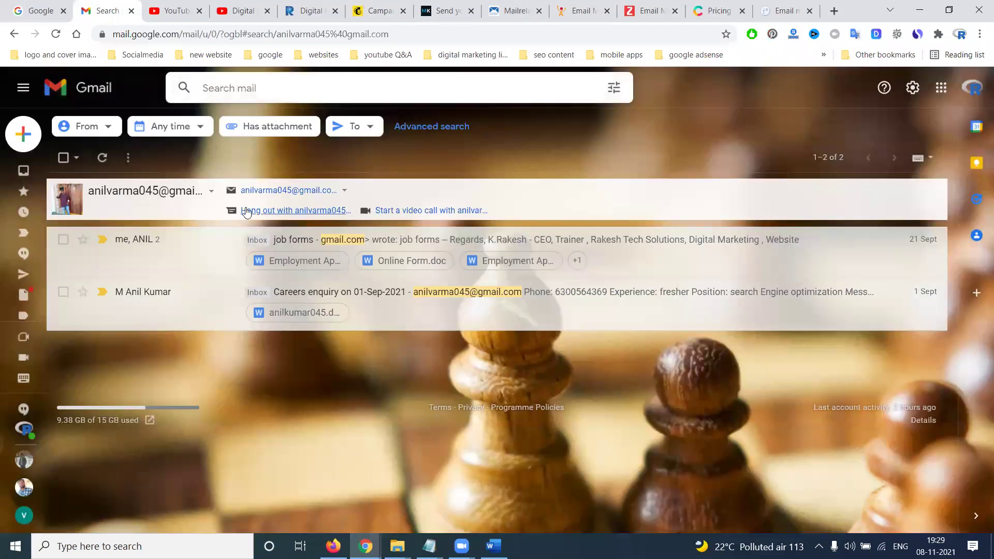
left_click(23, 174)
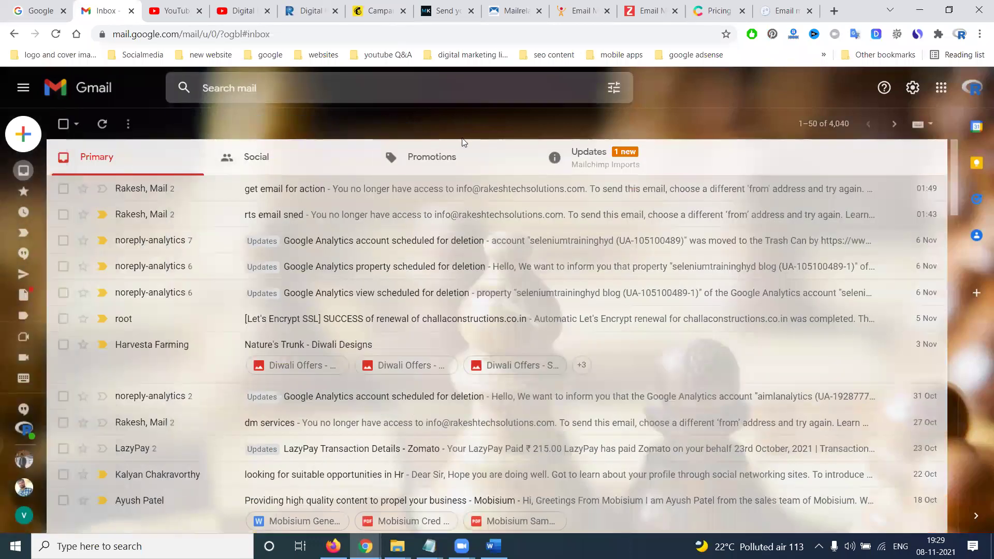
left_click(460, 154)
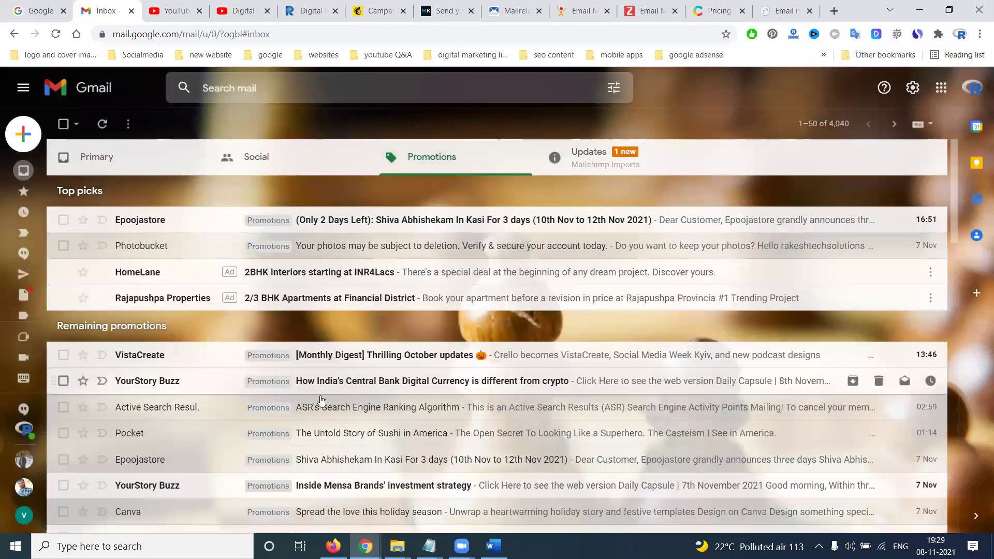
left_click(328, 486)
scroll(806, 198, "down", 5)
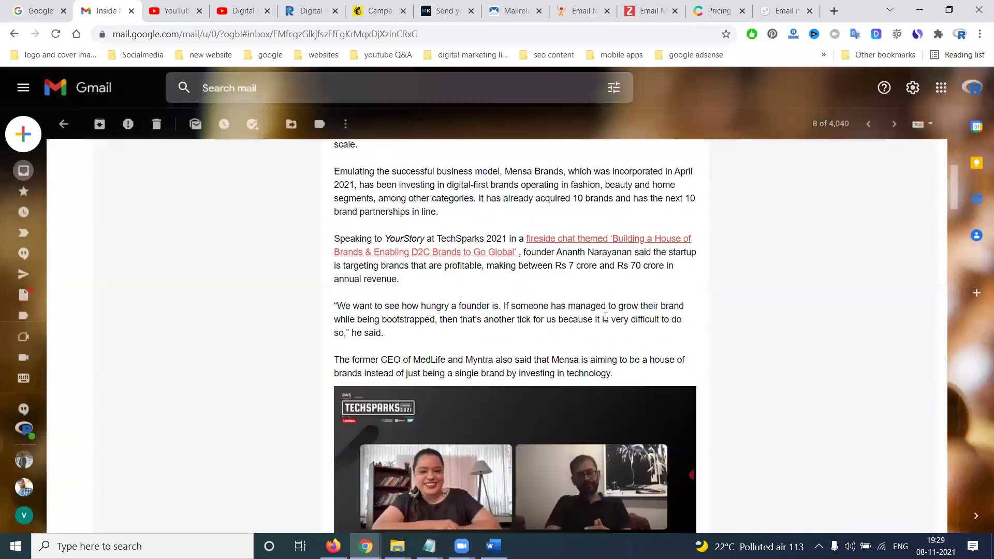
left_click(894, 125)
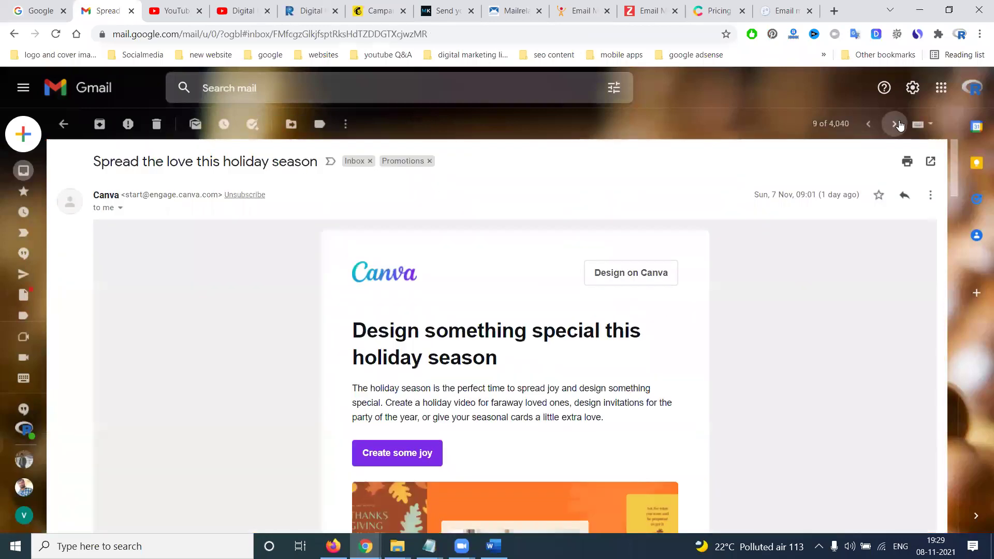
left_click(896, 124)
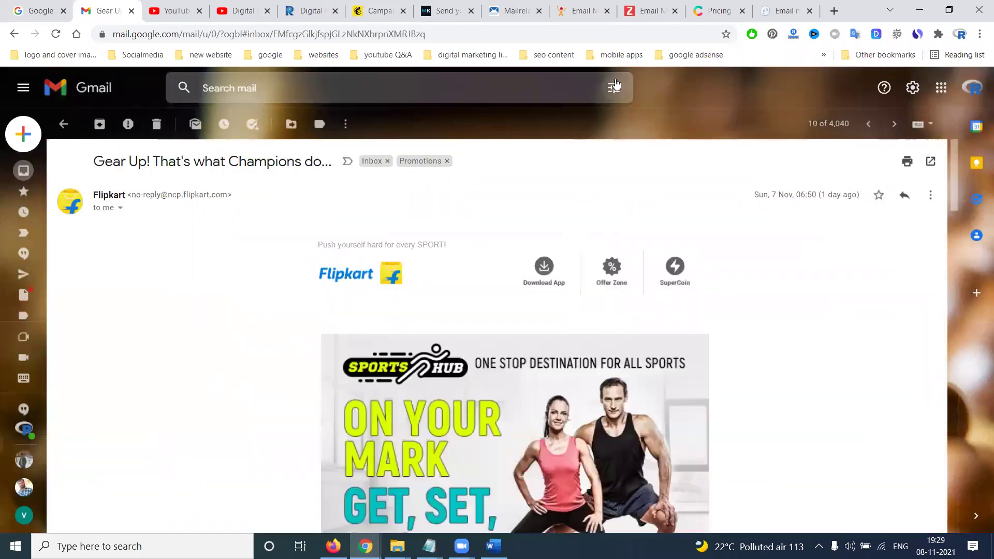
left_click(361, 10)
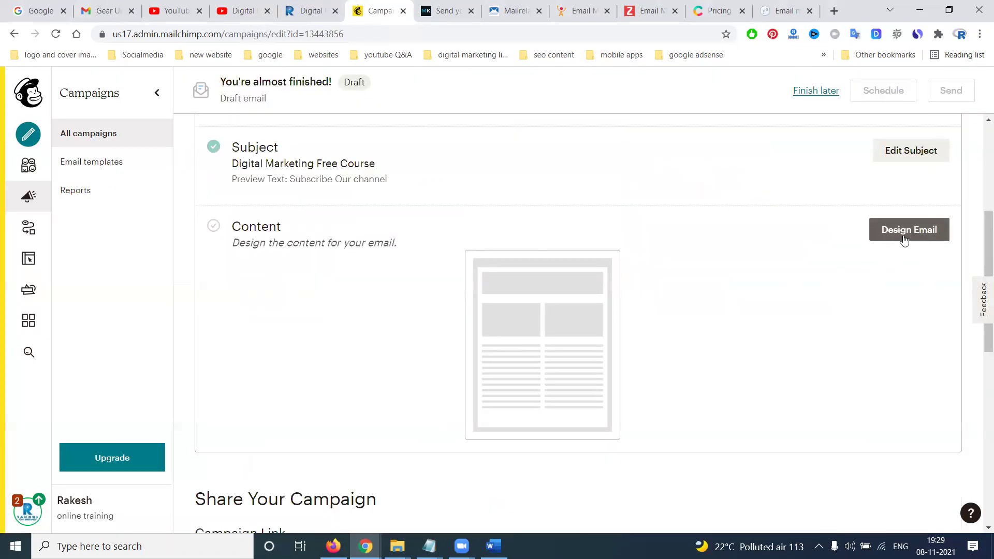
Open the email designer and scroll through the available content blocks
left_click(905, 238)
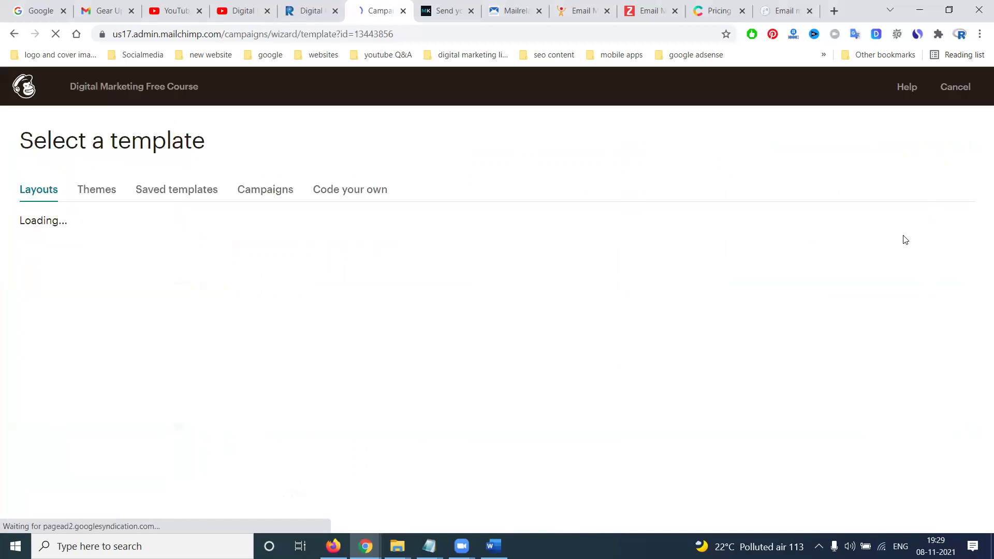
scroll(233, 288, "down", 4)
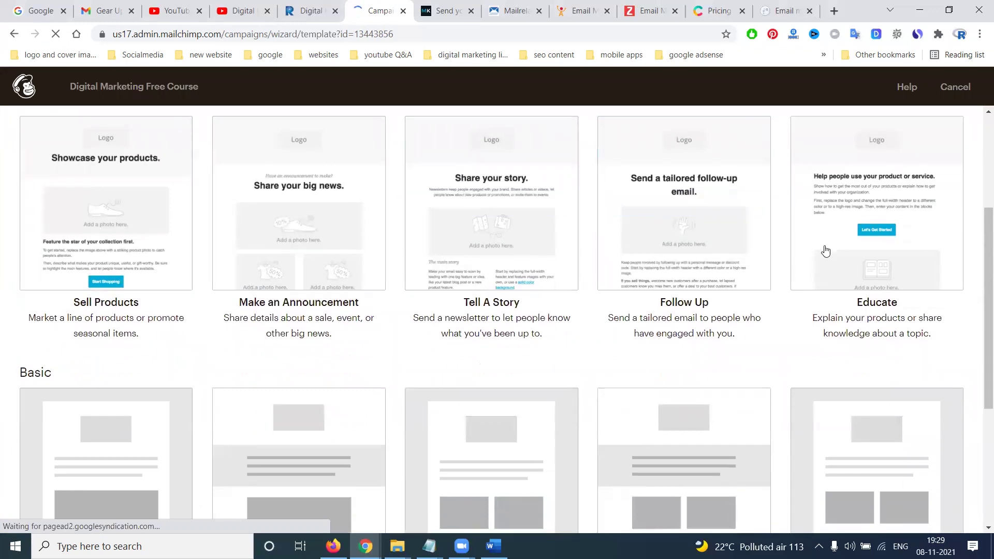
mouse_move(828, 246)
scroll(289, 326, "down", 3)
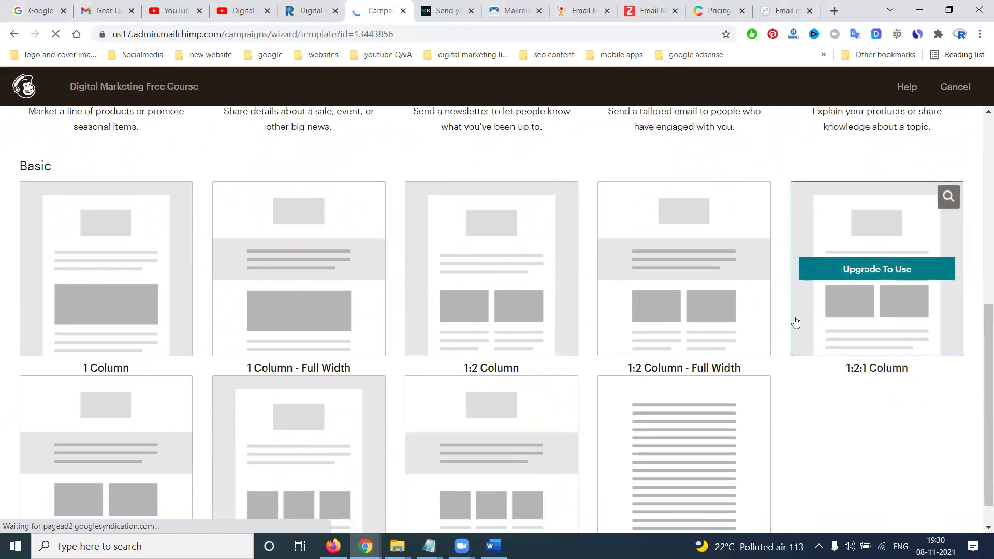
scroll(726, 353, "down", 1)
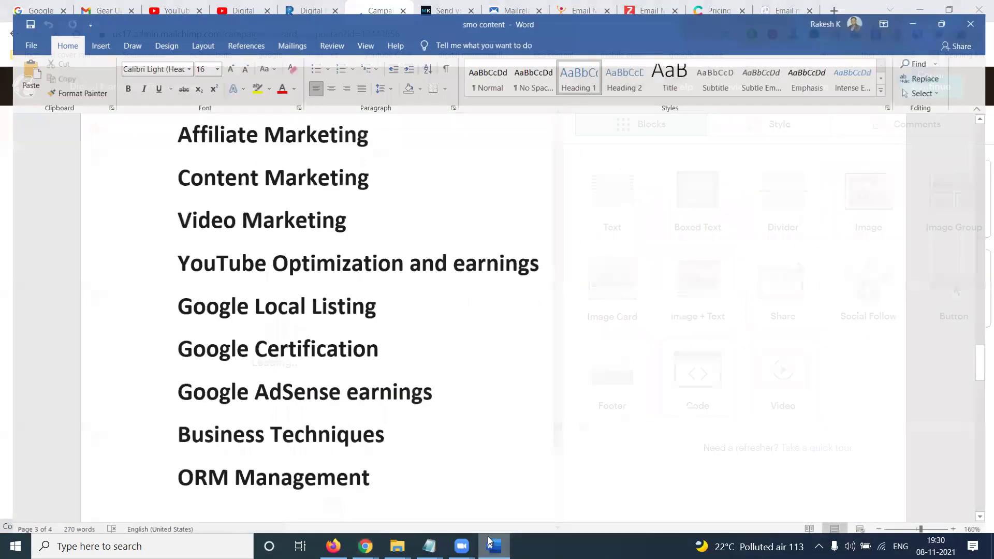
scroll(237, 284, "up", 4)
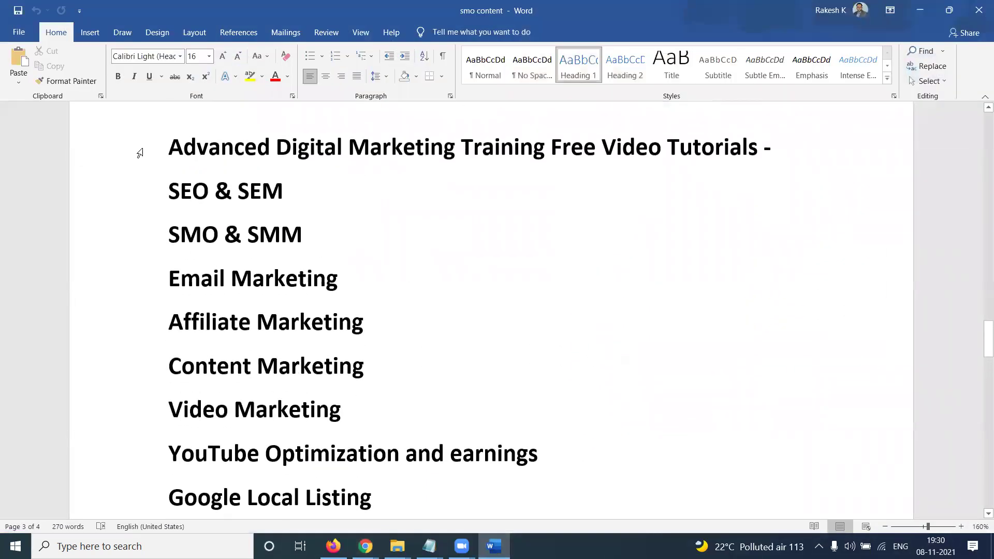
Replace the main text block's placeholder with the course list copied from Word, through the YouTube link
left_click_drag(140, 153, 221, 264)
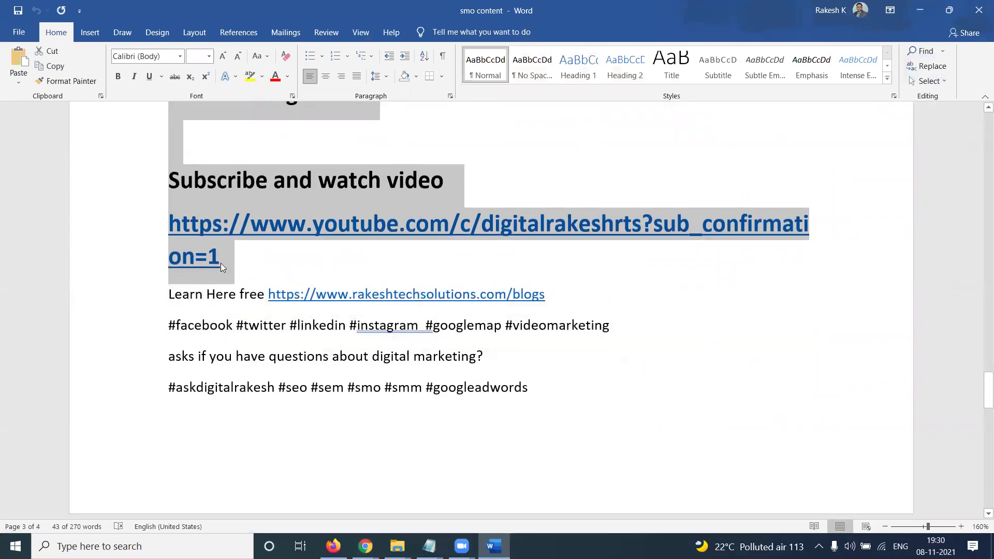
key("alt+Tab")
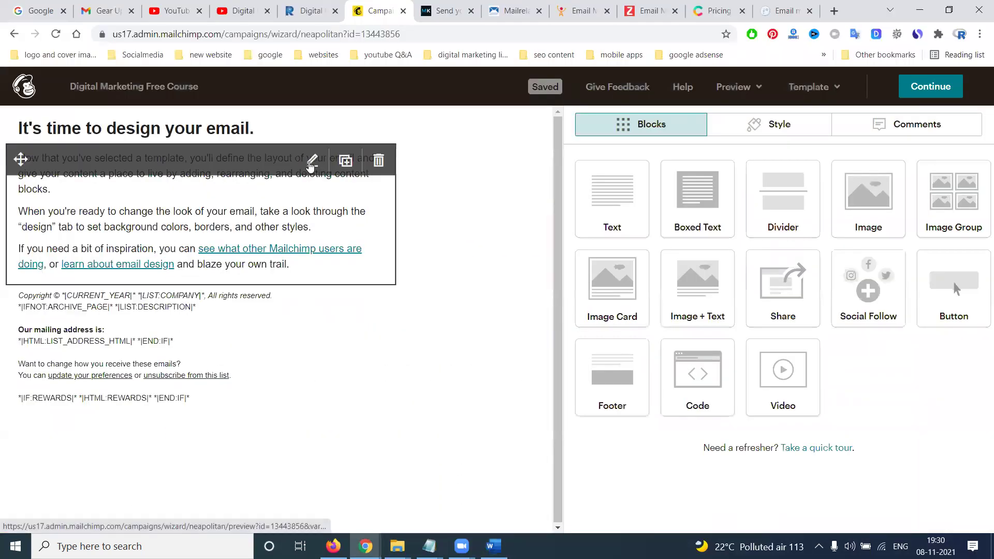
left_click(299, 232)
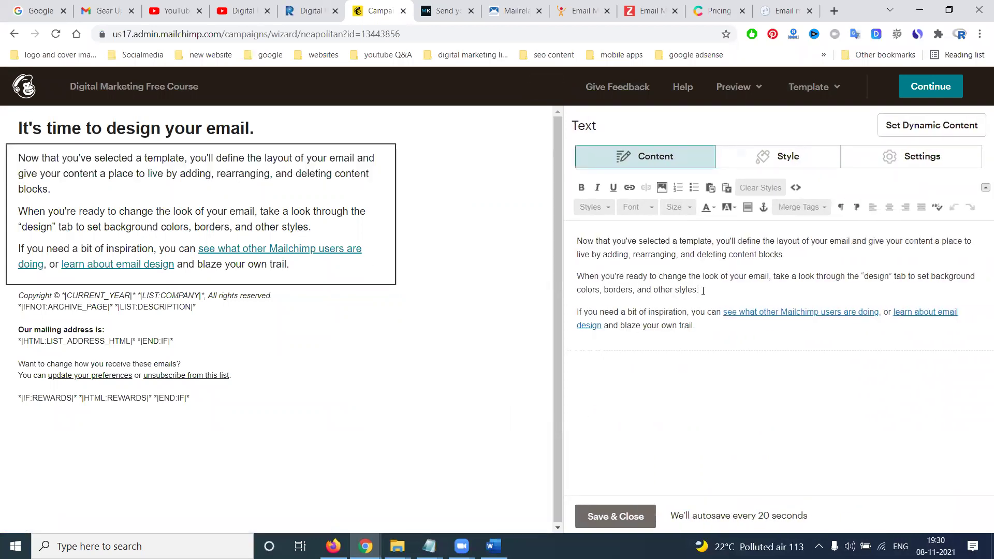
key("ctrl+a")
type("Advanced Digital Marketing Training Free Video Tutorials - SEO & SEM SMO & SMM Email Marketing Affiliate Marketing Content Marketing Video Marketing YouTube Optimization and earnings Google Local Listing Google Certification Google AdSense earnings Business Techniques ORM Management  Subscribe and watch video https://www.youtube.com/c/digitalrakeshrts?sub_confirmation=1")
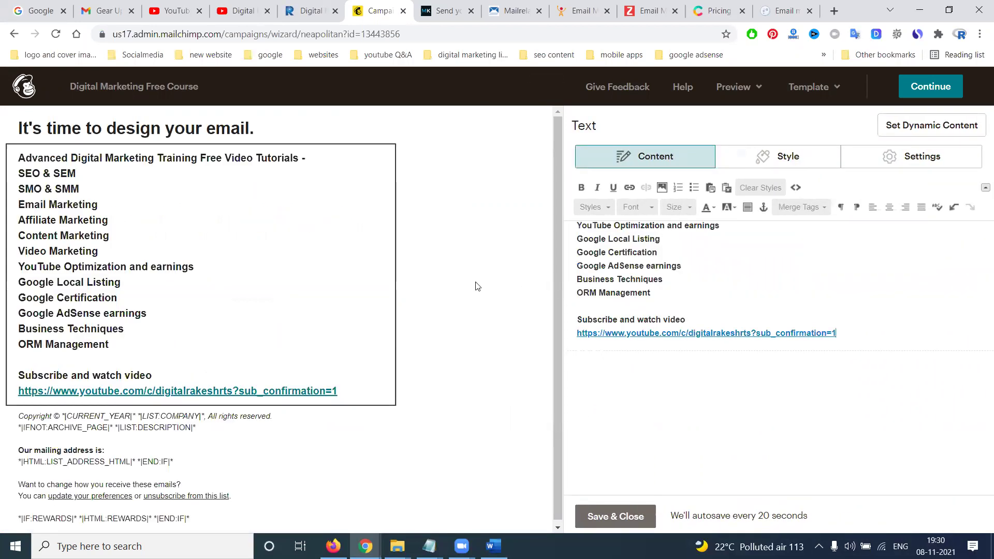
Replace the footer text with the 'Learn Here' free blog link line from Word
mouse_move(258, 352)
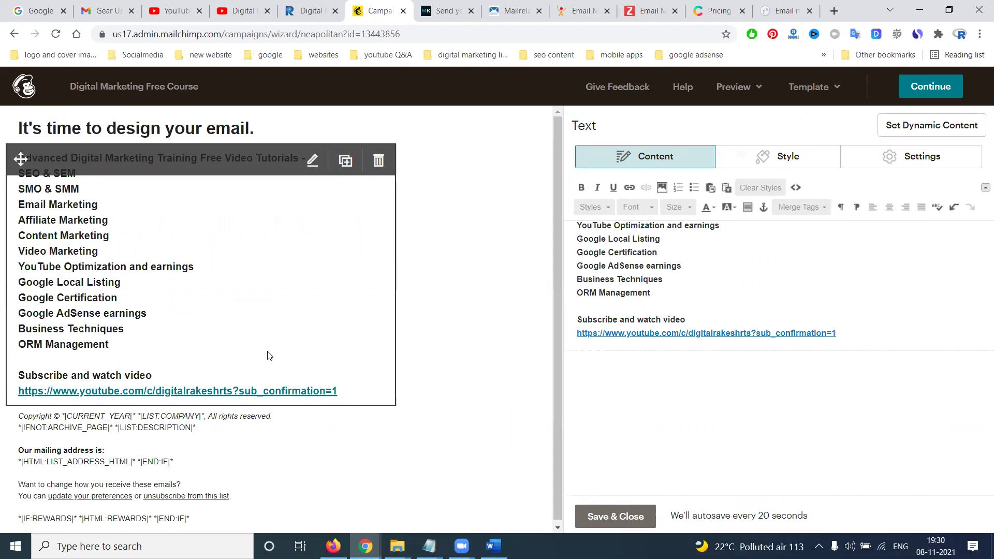
key("alt+Tab")
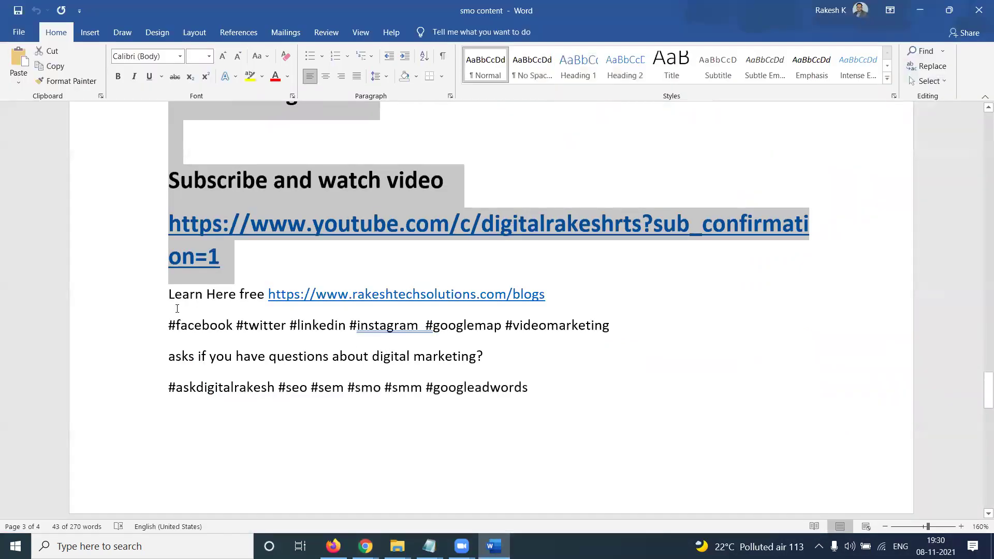
left_click(150, 308)
key("ctrl+c")
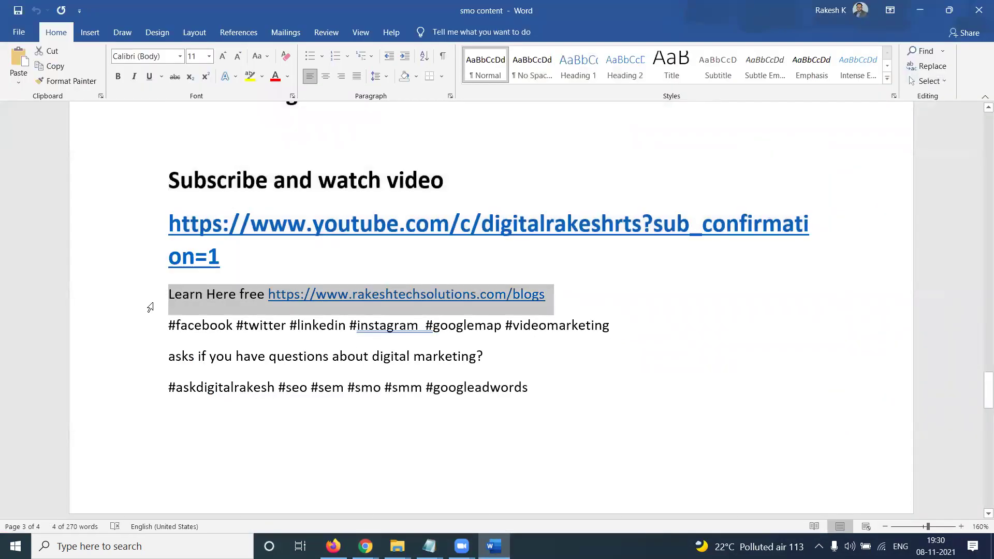
key("alt+Tab")
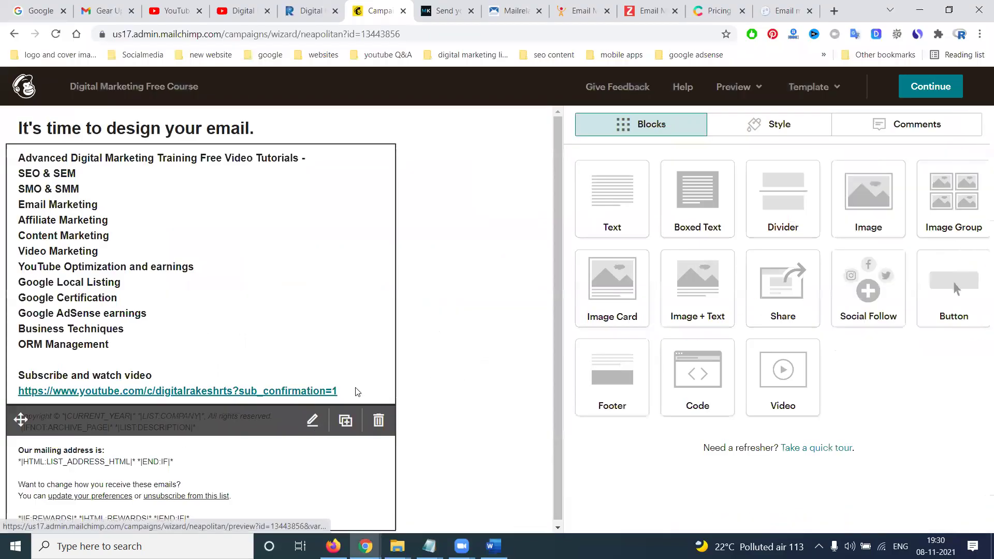
left_click(458, 324)
left_click(318, 450)
left_click(691, 336)
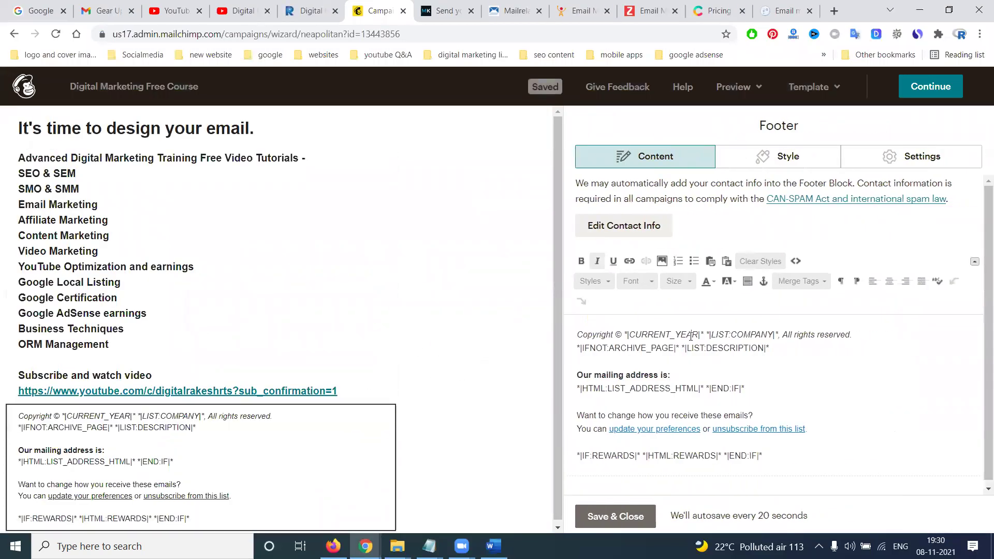
key("ctrl+a")
key("ctrl+v")
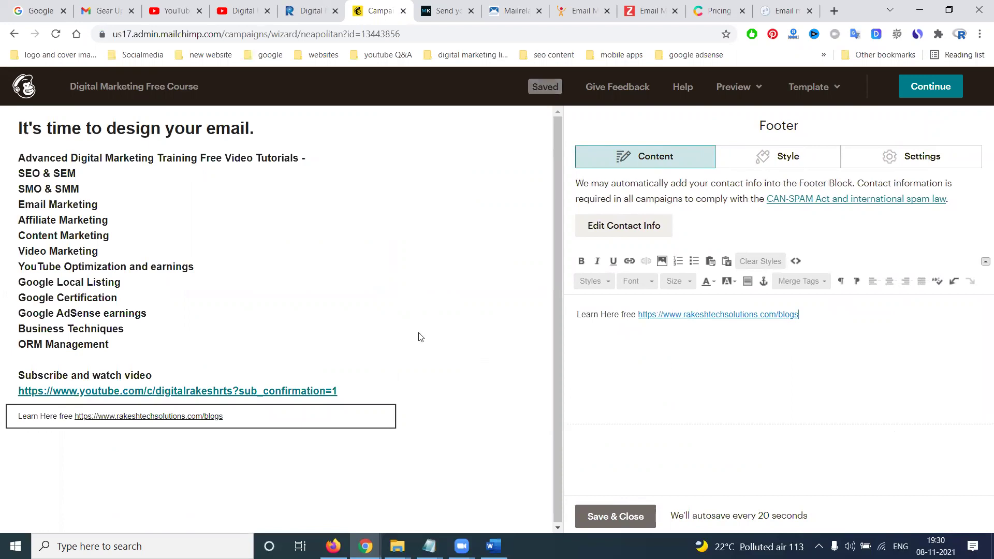
Insert blank lines above the course title in the text block
left_click(218, 244)
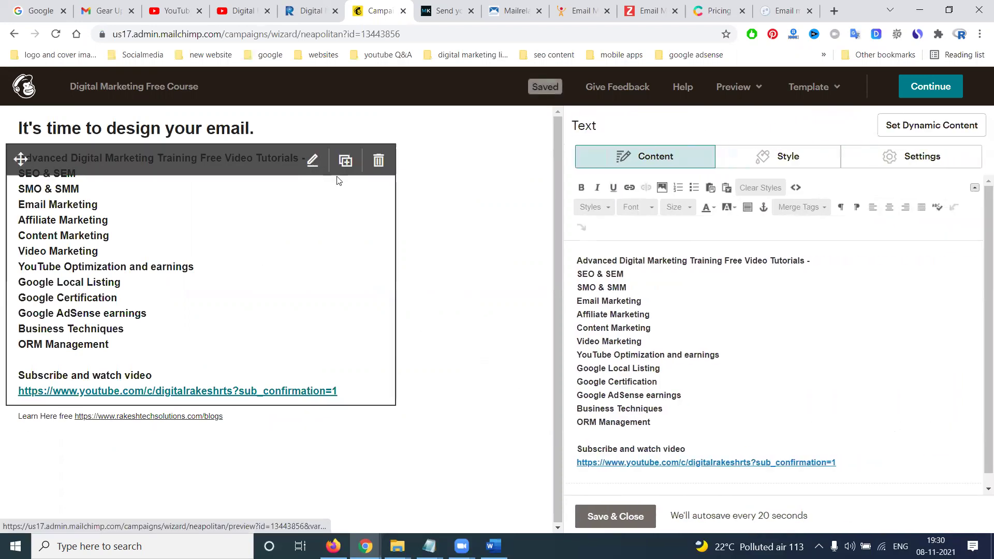
left_click(577, 261)
key("Return")
key("Return")
key("Return")
key("Return")
key("Return")
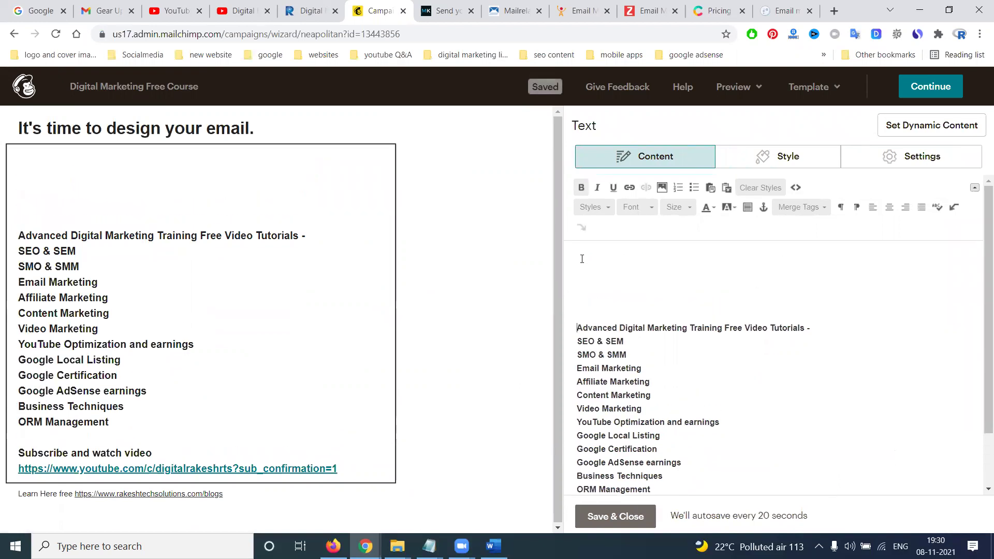
left_click(579, 261)
left_click(662, 191)
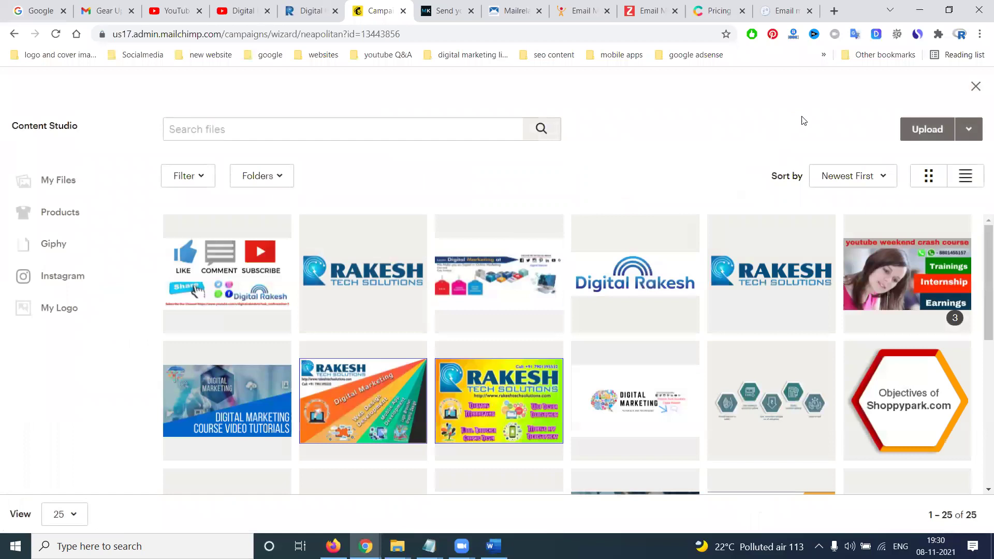
Upload 'Free Digital Marketing Tutorials Online.jpg' from D:\digital rakesh\2021\feb 2021 into Content Studio
left_click(942, 124)
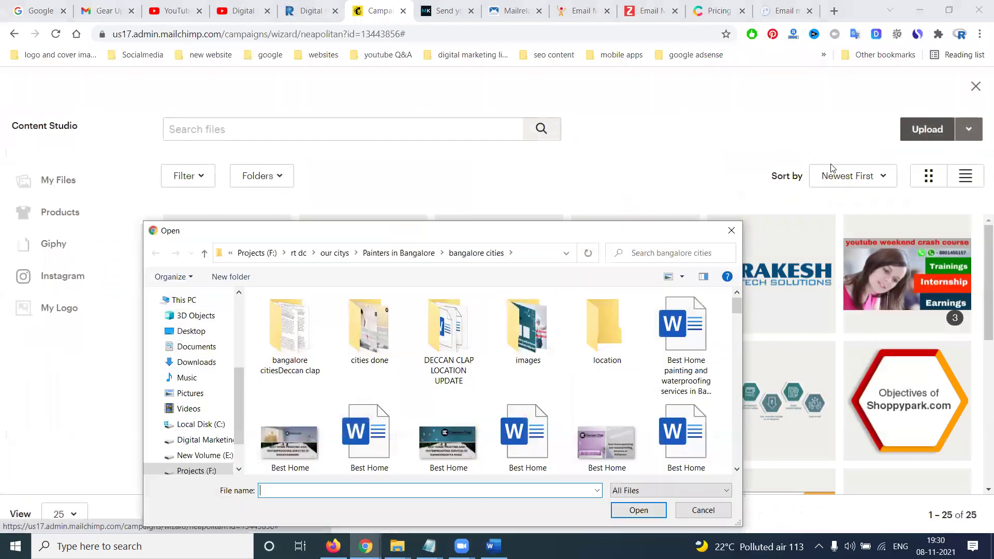
left_click(203, 440)
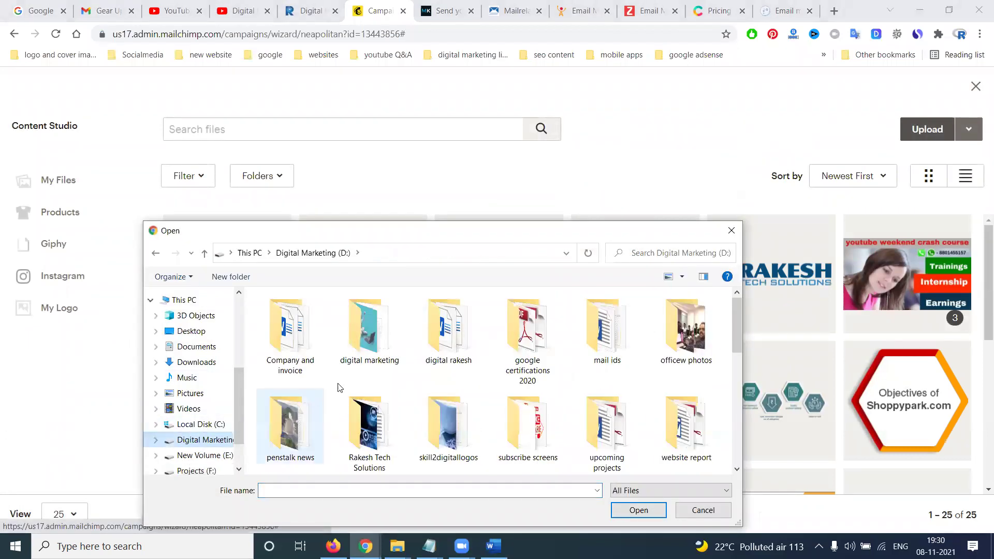
double_click(447, 335)
double_click(444, 336)
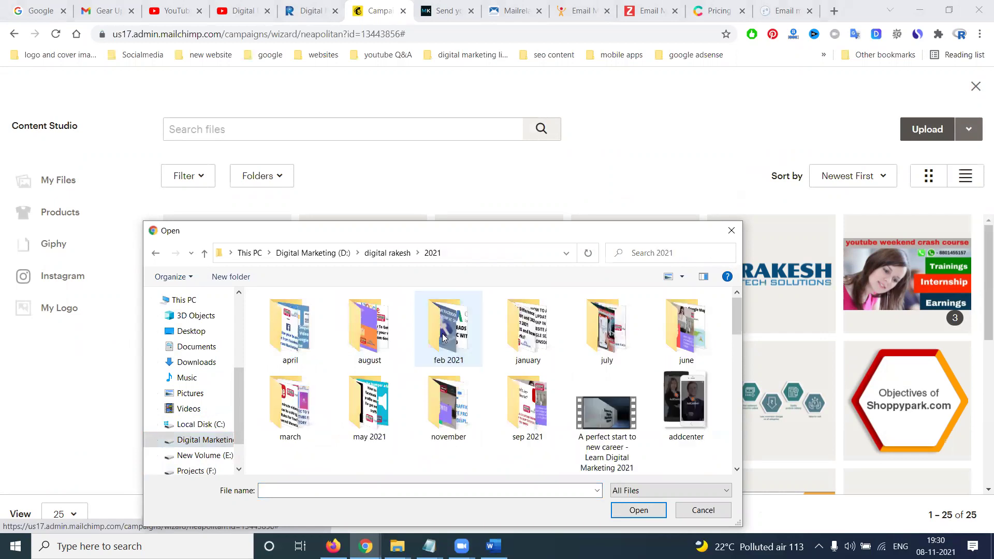
double_click(444, 337)
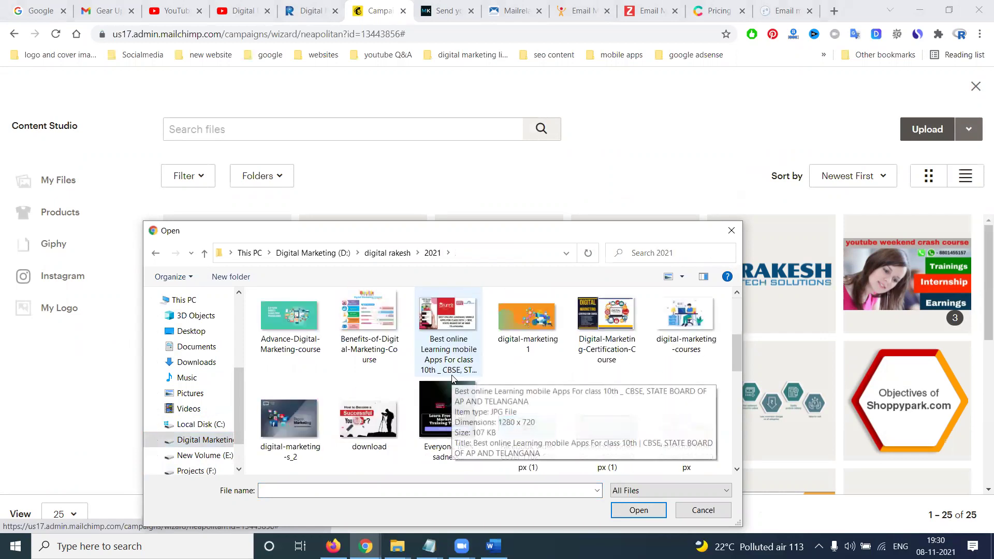
scroll(452, 379, "down", 5)
double_click(457, 321)
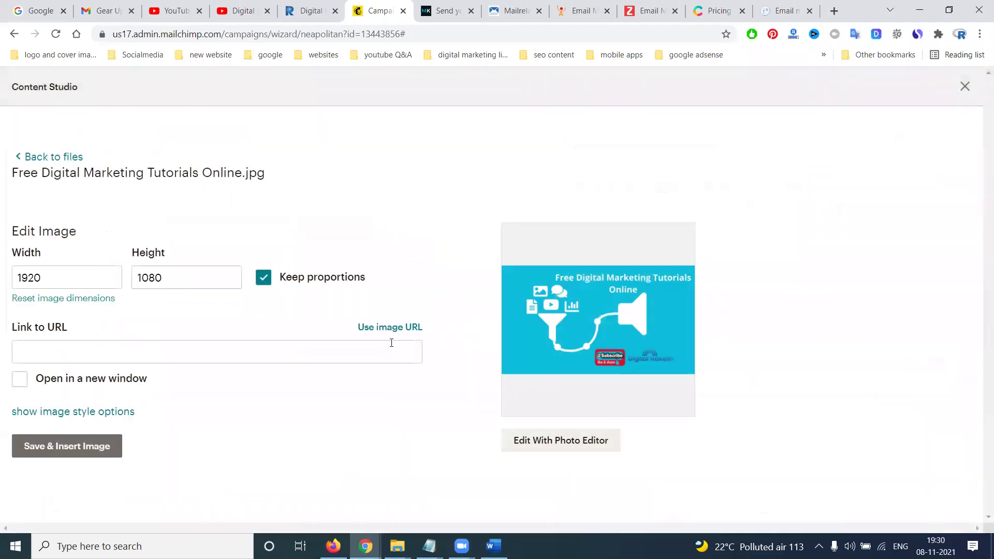
left_click(62, 448)
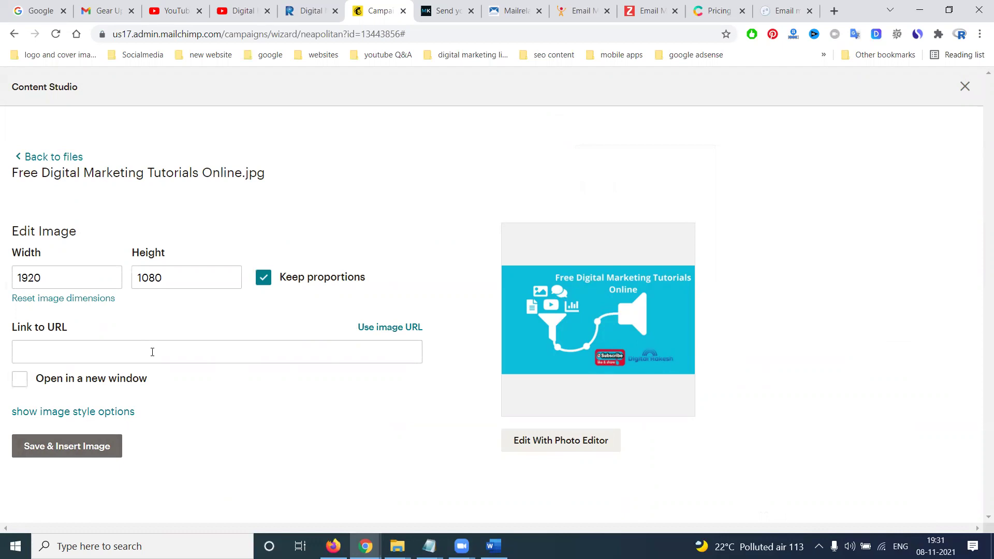
Link the image to the YouTube channel URL from Word, opening in a new window, and insert it
key("alt+Tab")
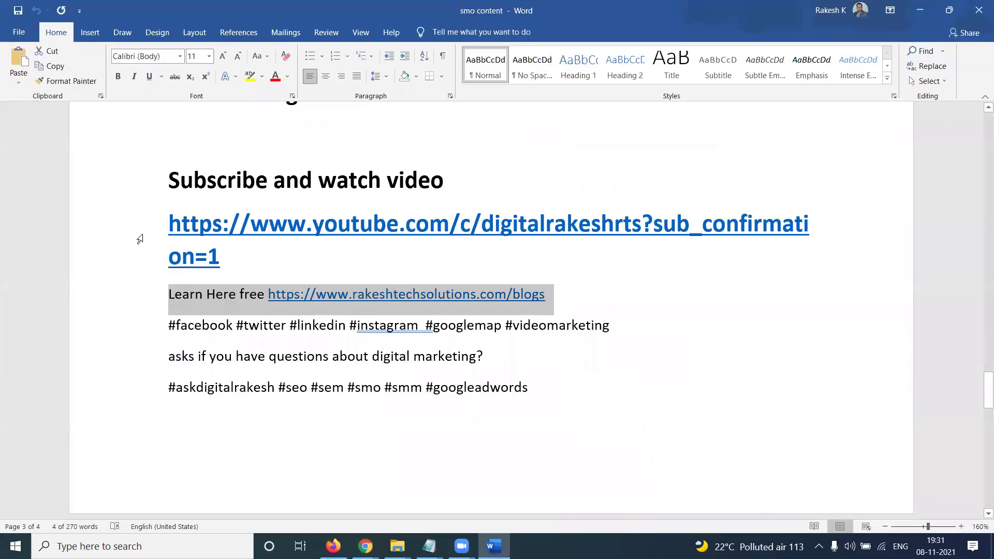
double_click(141, 233)
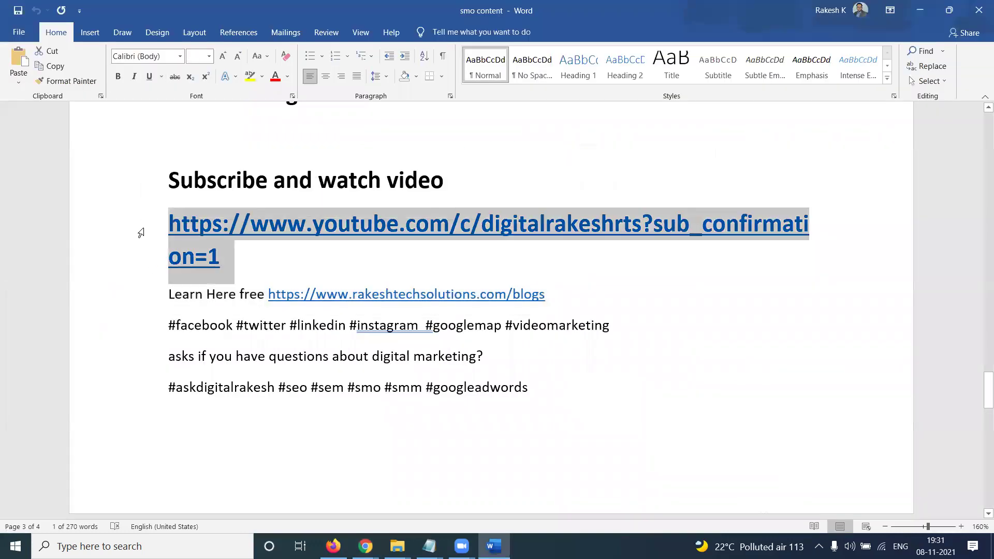
key("ctrl+c")
key("alt+Tab")
left_click(124, 350)
key("ctrl+v")
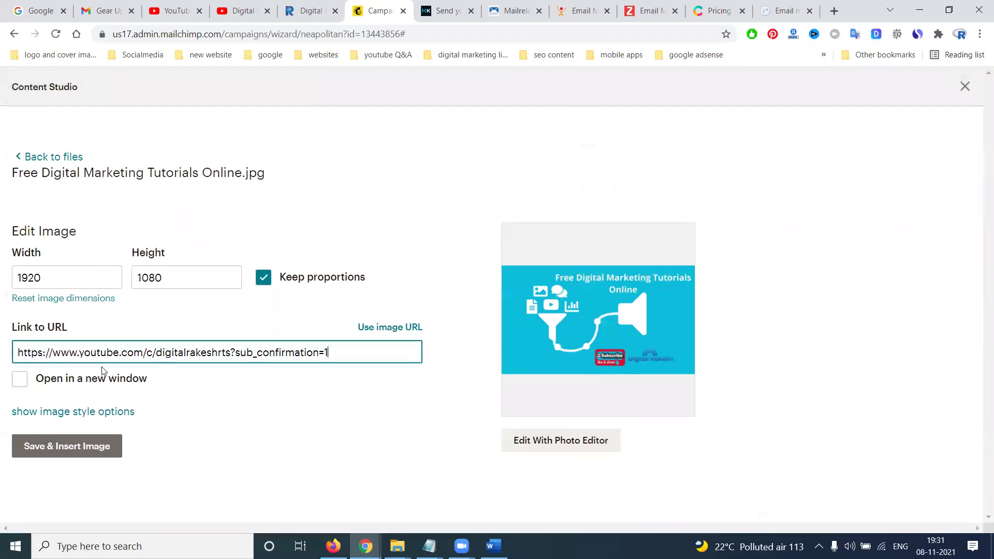
left_click(19, 379)
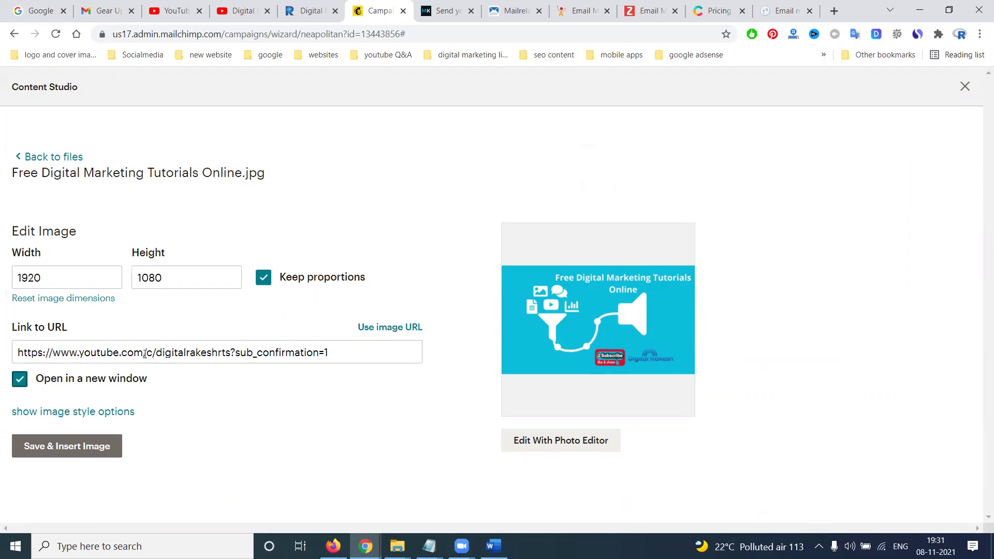
left_click(85, 446)
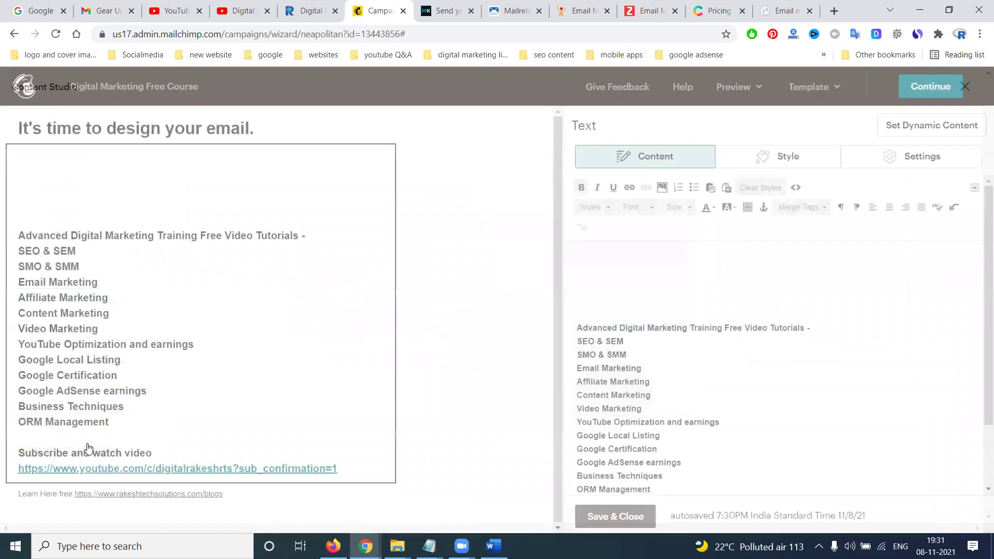
Resize the inserted image to 1280 × 720 and re-insert it with its link
scroll(680, 292, "down", 3)
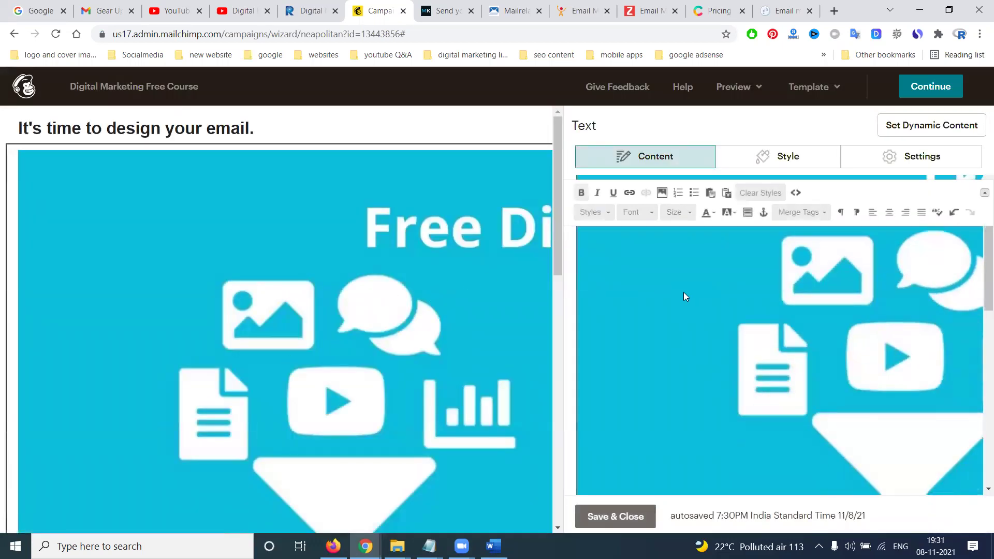
left_click(684, 296)
double_click(684, 295)
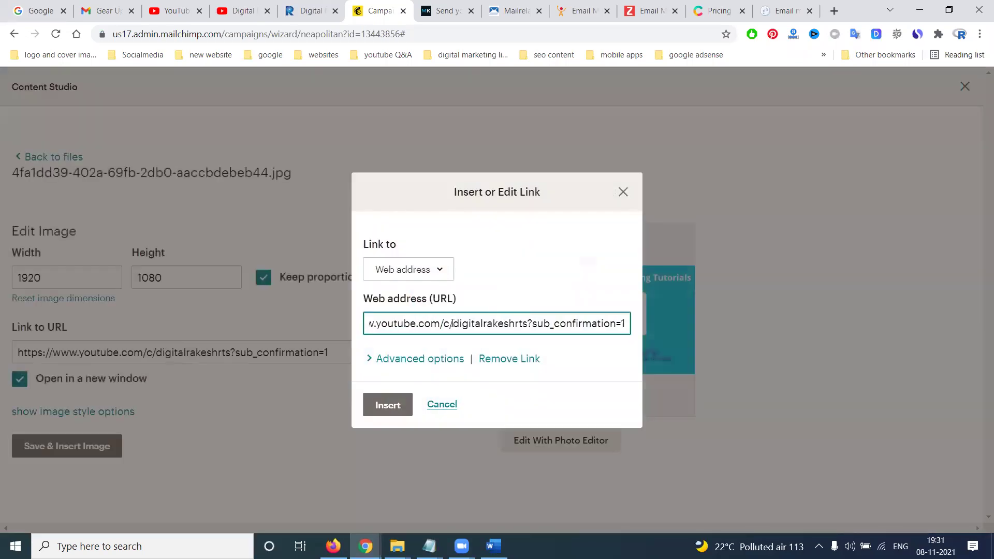
left_click(440, 405)
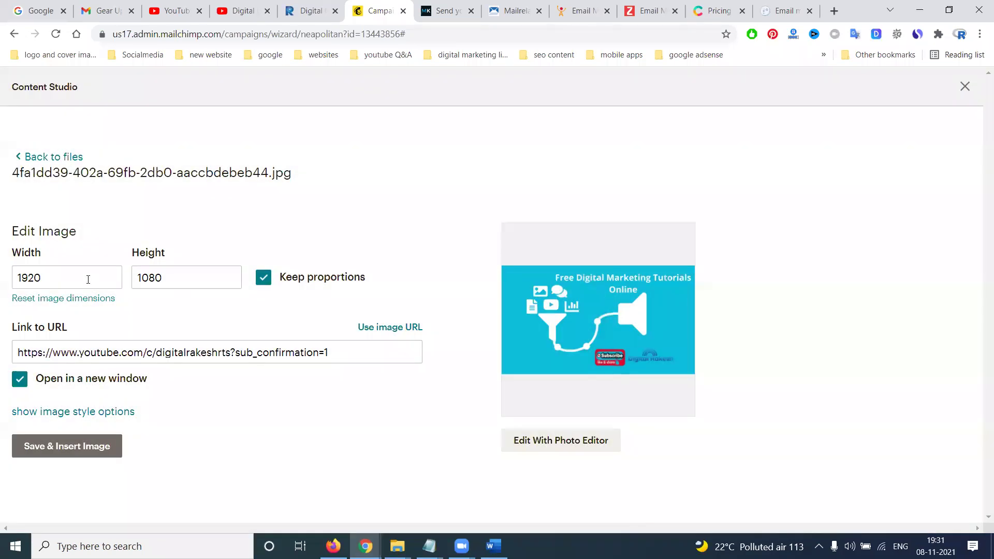
left_click(89, 280)
type("28")
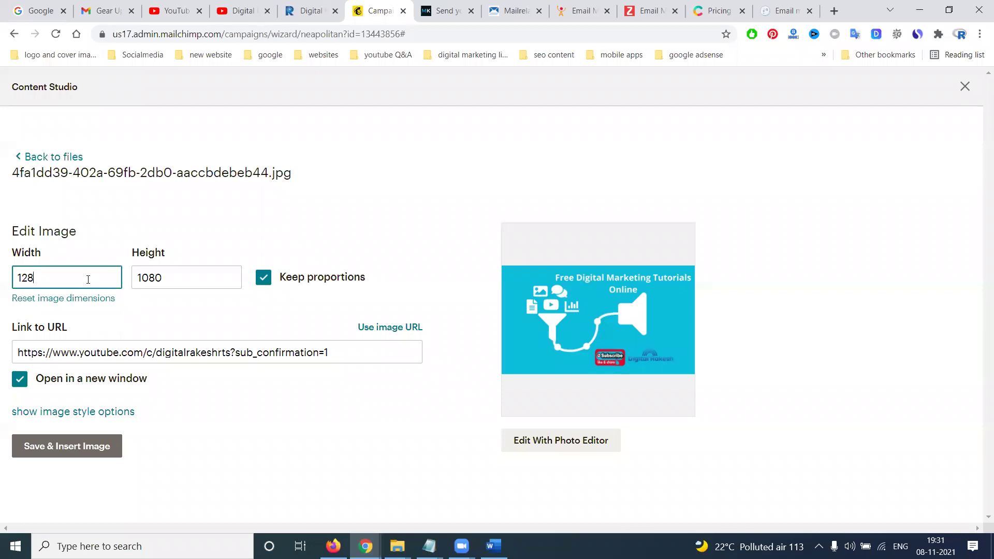
key("Tab")
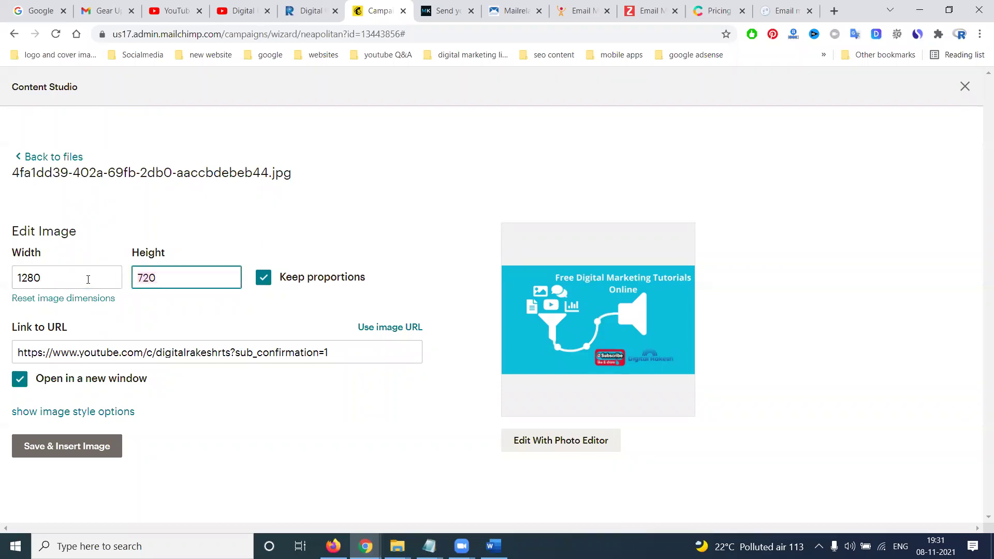
left_click(56, 446)
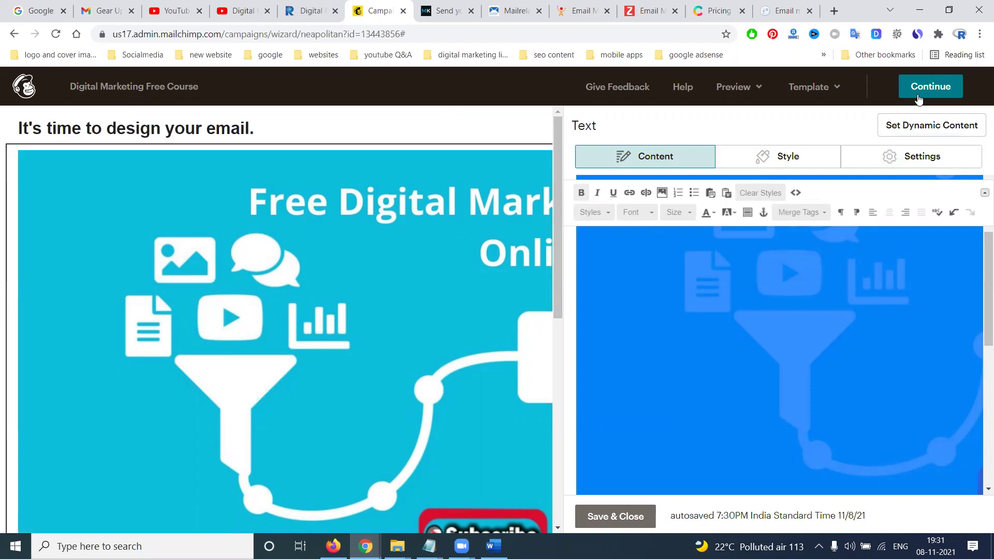
Select the banner image and close its link dialog without changes
scroll(511, 298, "down", 8)
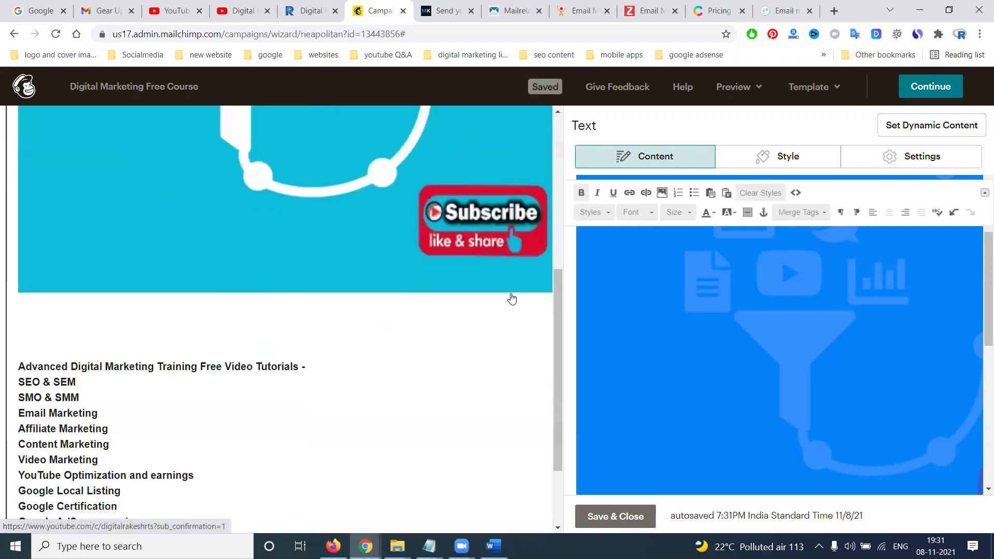
scroll(518, 299, "up", 3)
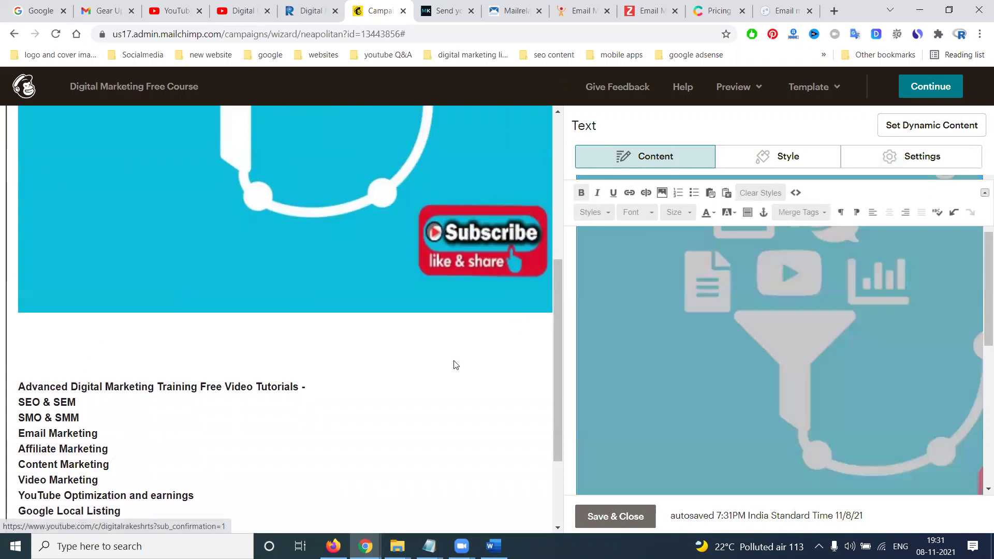
scroll(516, 368, "down", 2)
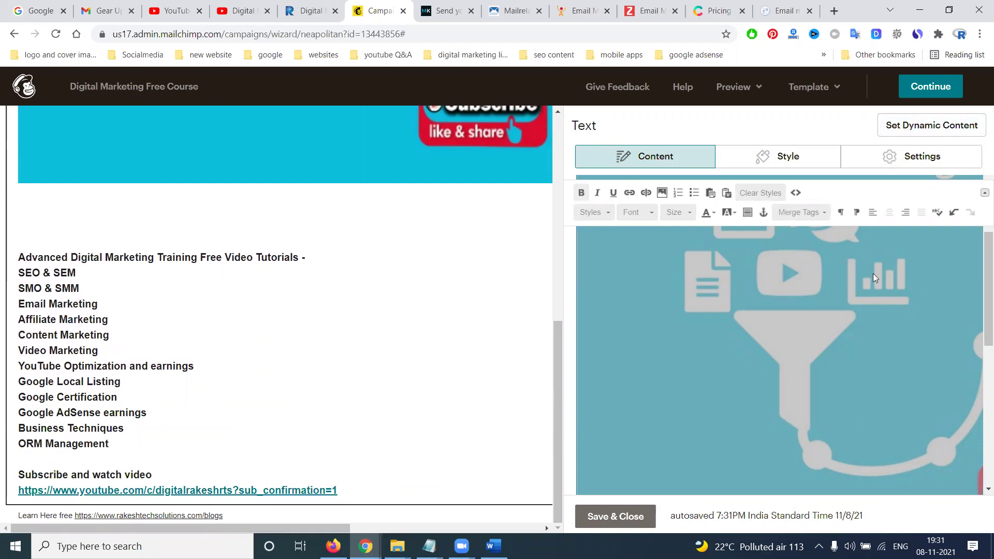
key("ctrl+a")
key("ctrl+k")
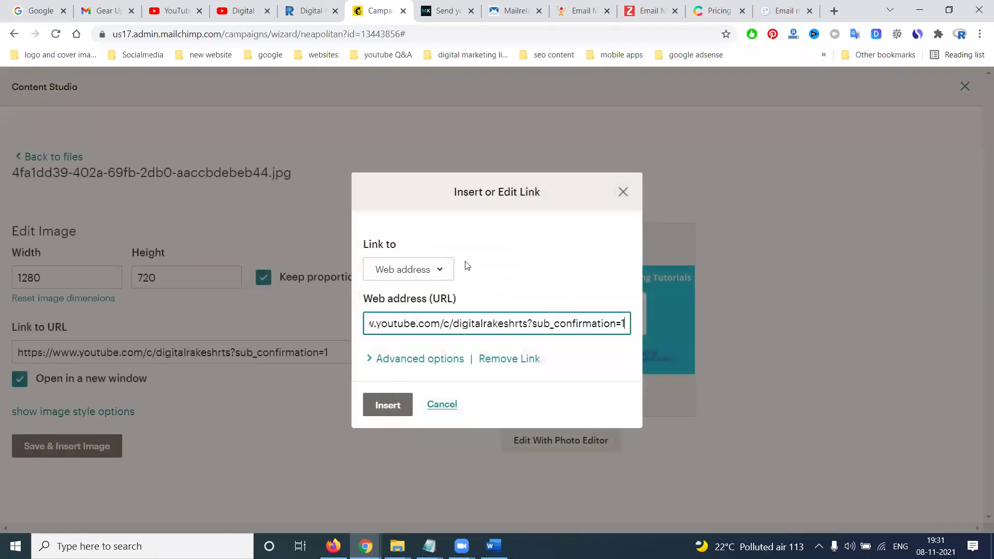
left_click(624, 192)
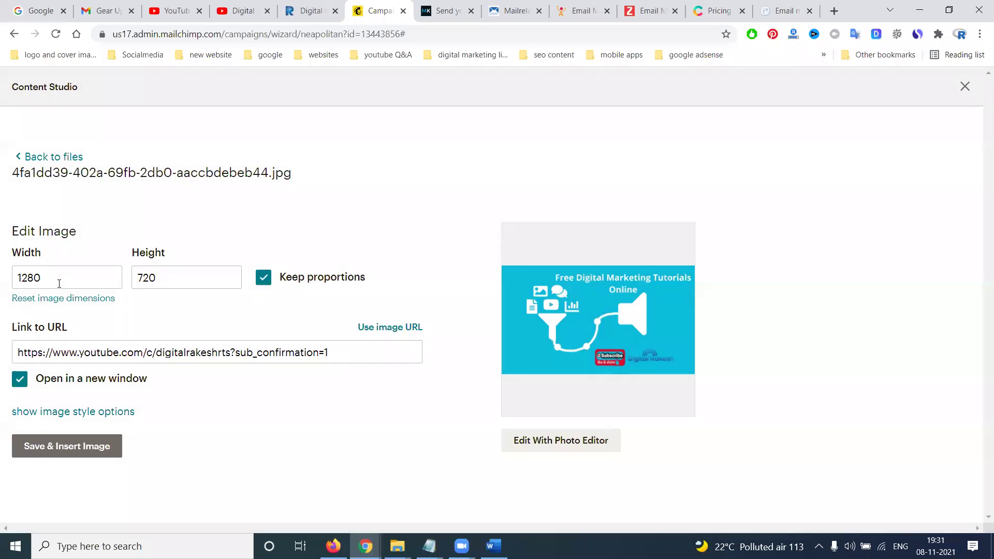
Enter new banner width and height (910 × 512) with Keep proportions on
double_click(59, 283)
left_click(552, 305)
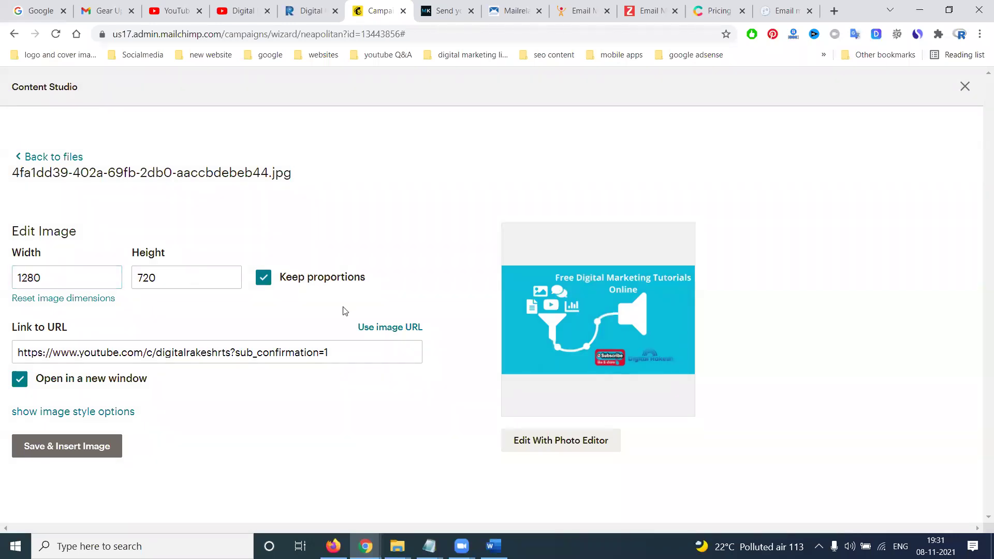
left_click(69, 271)
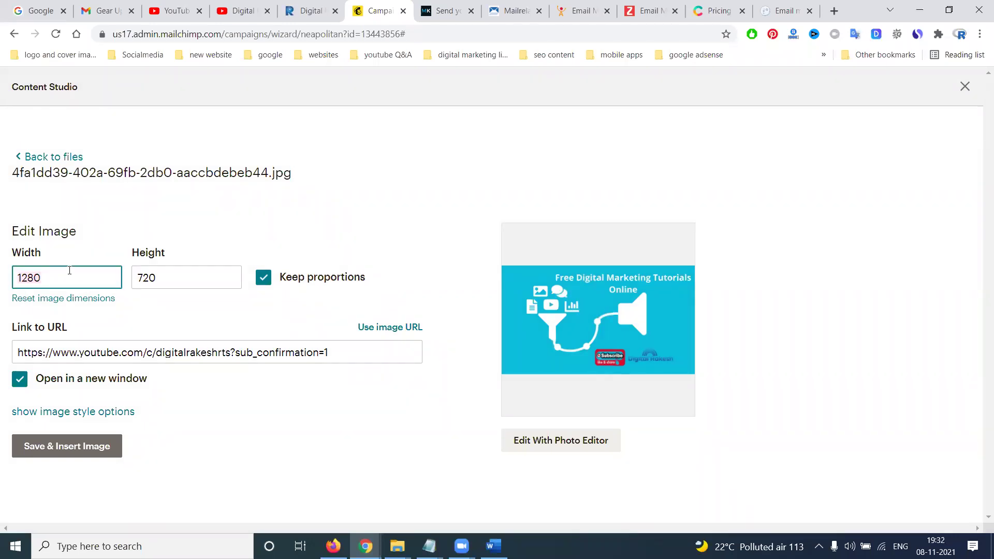
type("1024")
key("Tab")
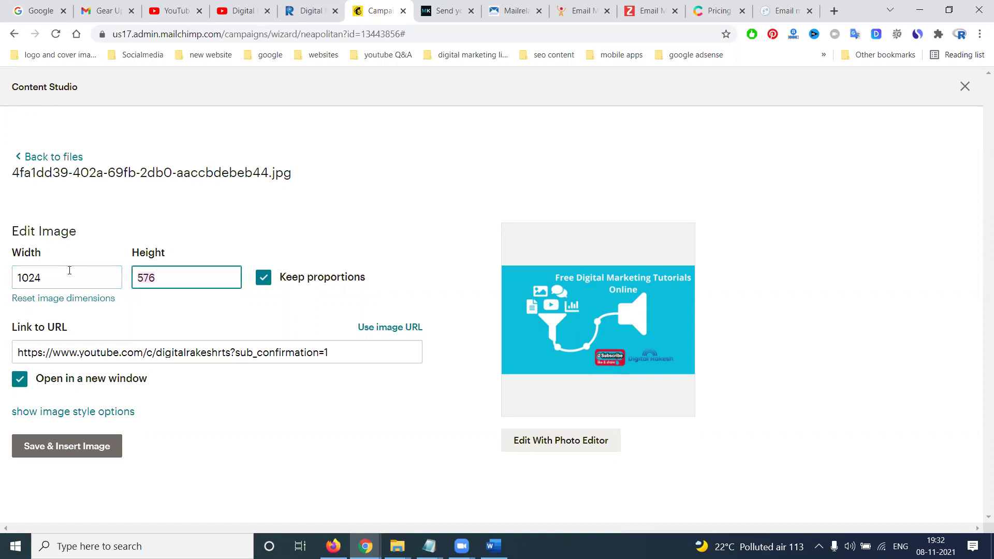
type("512")
Expand the image style options and save the resized banner into the email
left_click(60, 412)
scroll(93, 401, "down", 3)
scroll(93, 401, "down", 2)
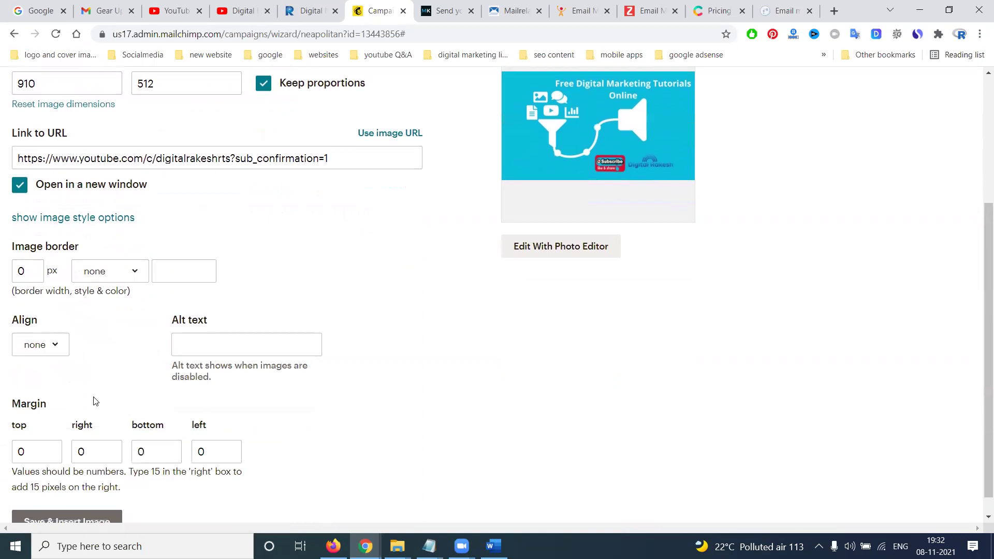
left_click(31, 500)
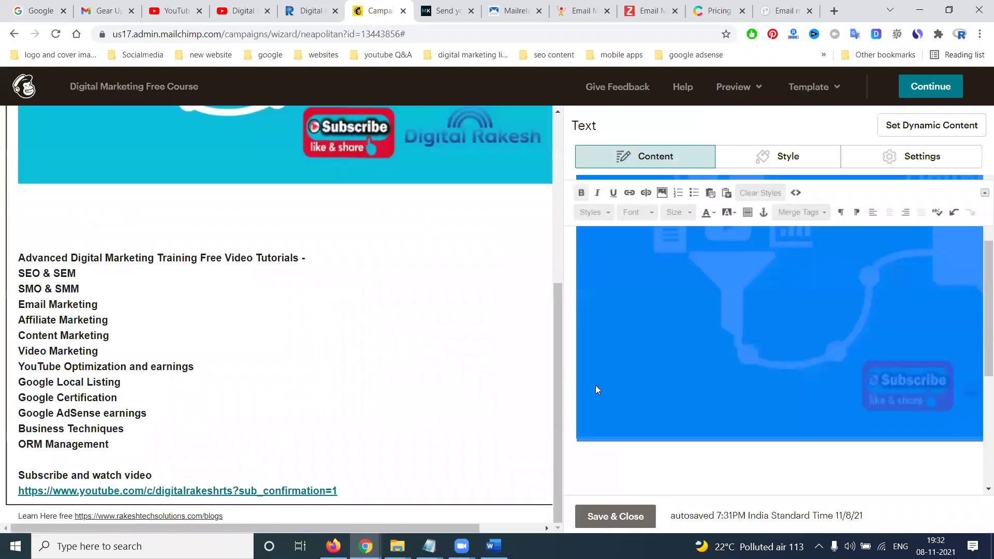
scroll(463, 369, "up", 5)
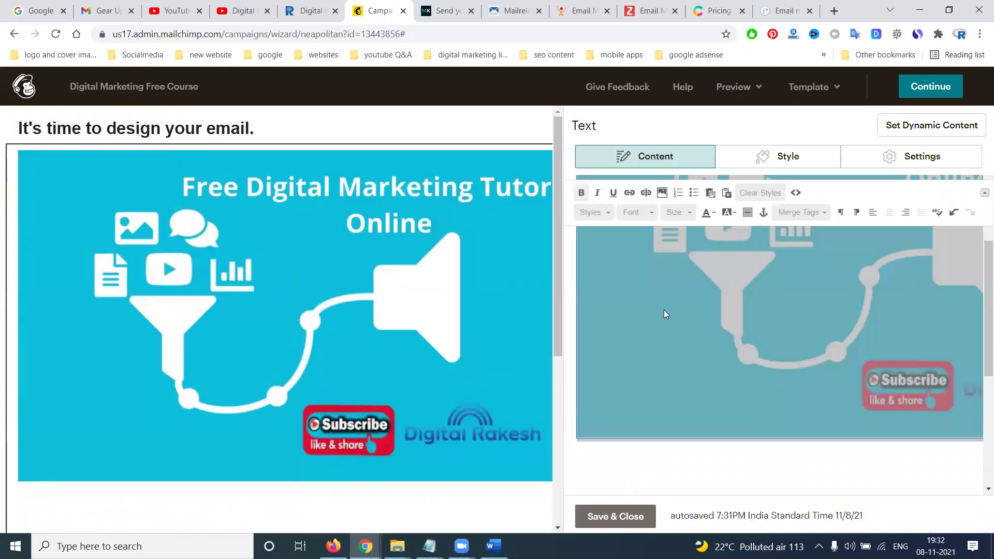
scroll(674, 309, "down", 2)
scroll(677, 313, "down", 3)
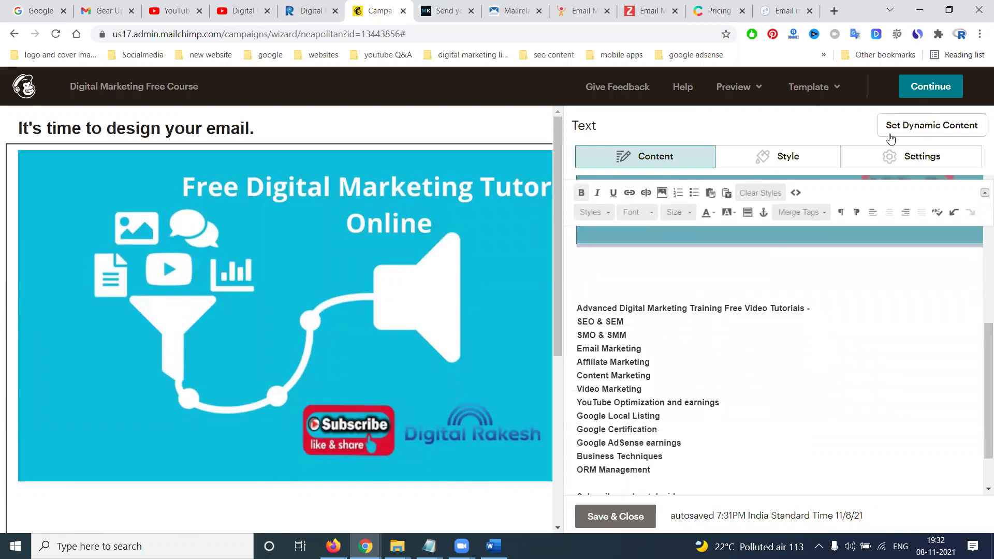
scroll(397, 271, "down", 5)
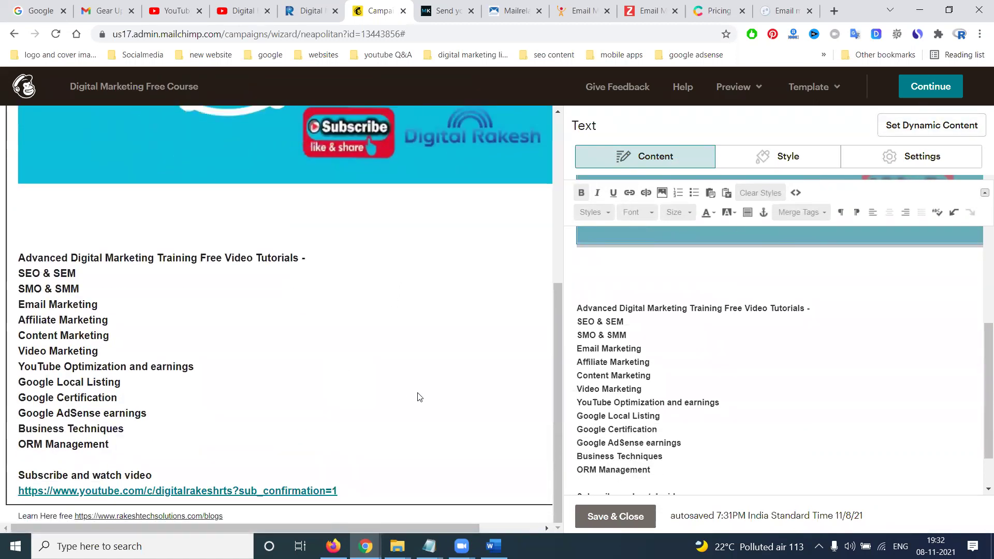
Review the To, From, Subject and Content checklist, then reopen Content in the designer
left_click(931, 87)
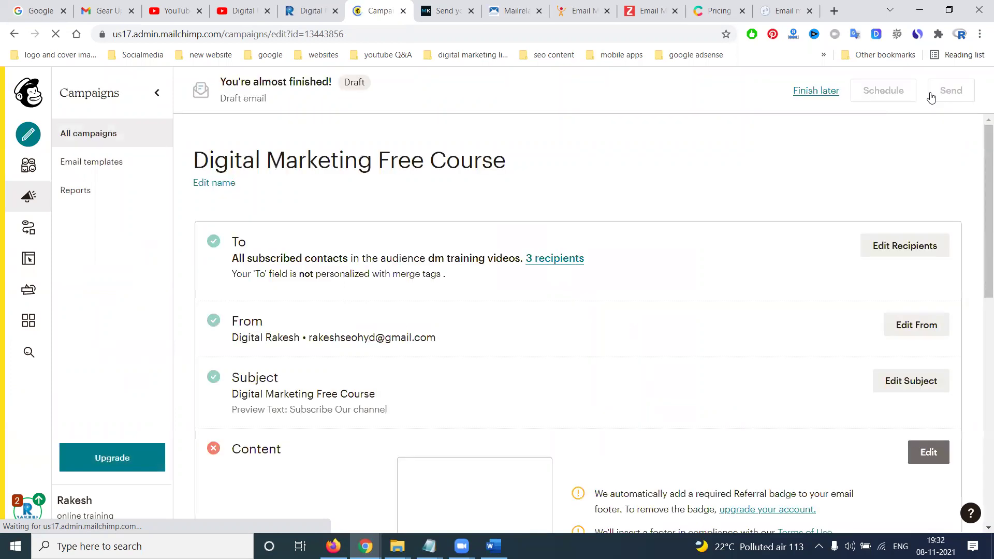
scroll(799, 222, "down", 5)
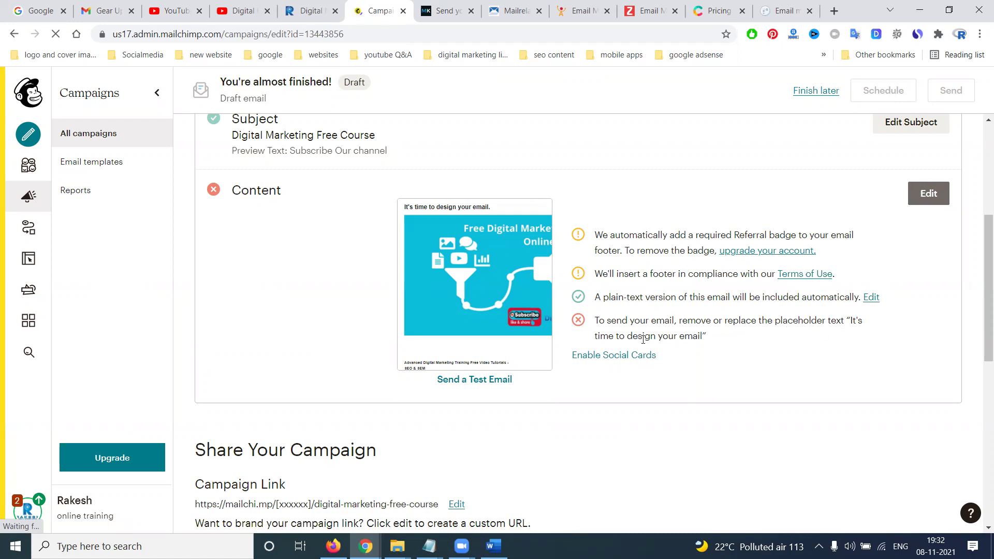
left_click(927, 194)
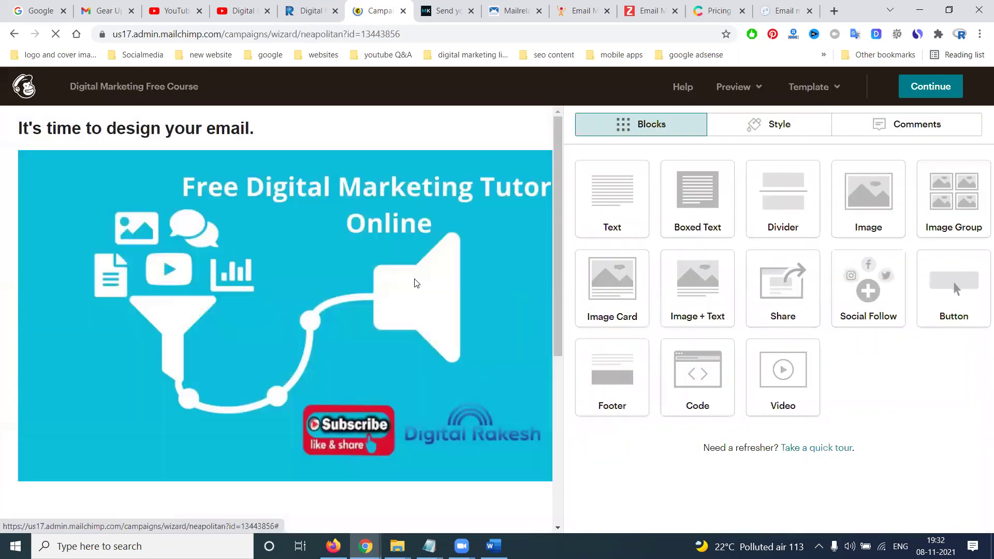
Insert a blank line after the footer's blog link and save the footer block
scroll(414, 282, "down", 6)
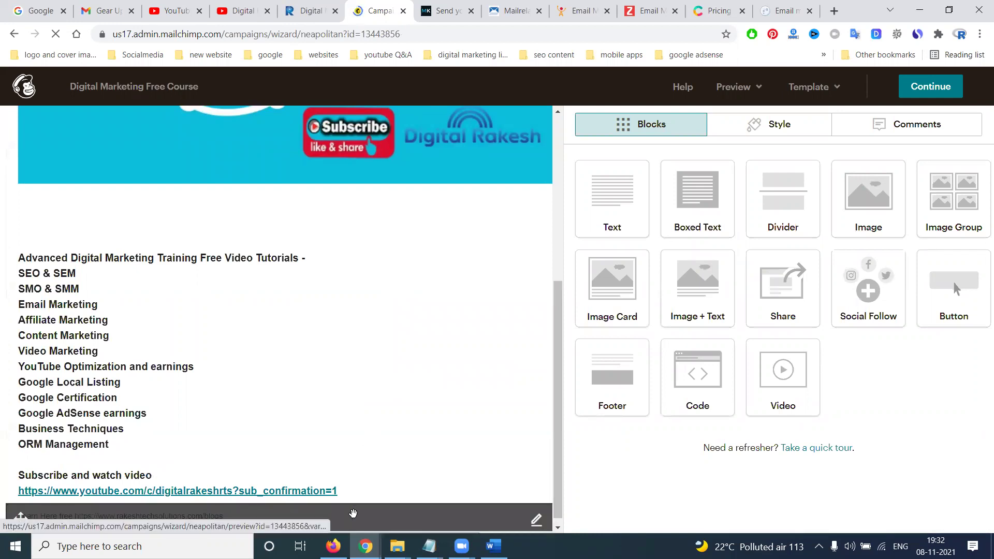
left_click(354, 514)
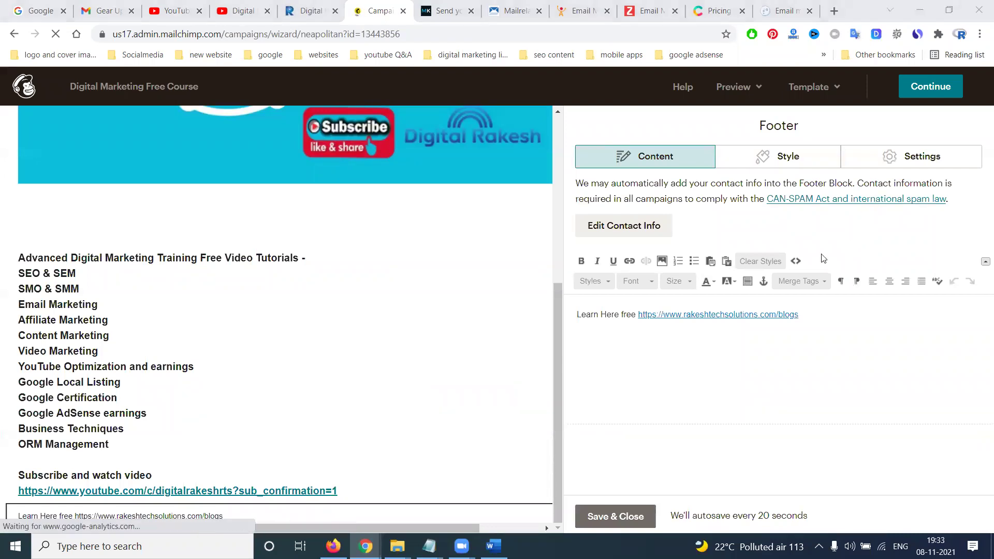
left_click(814, 319)
key("Return")
key("Return")
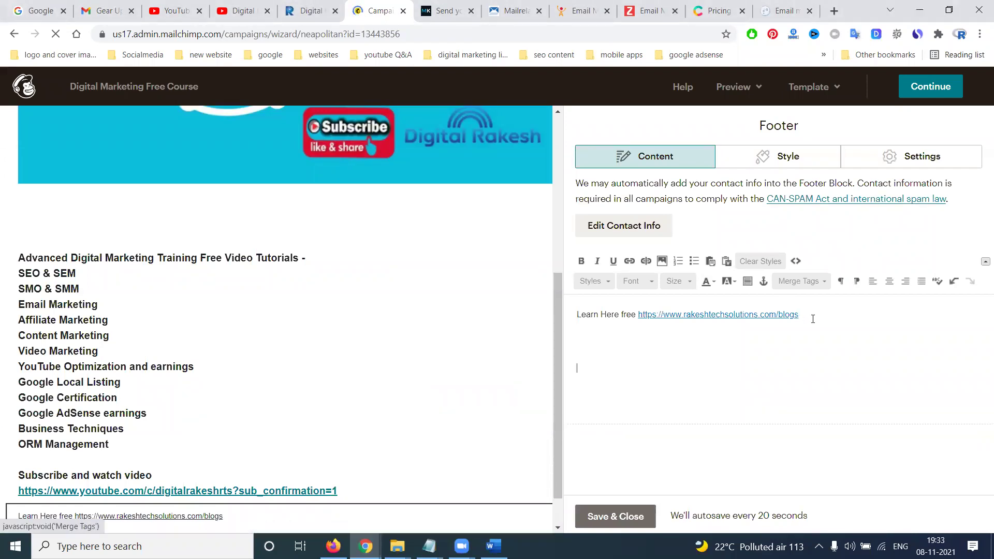
left_click(627, 517)
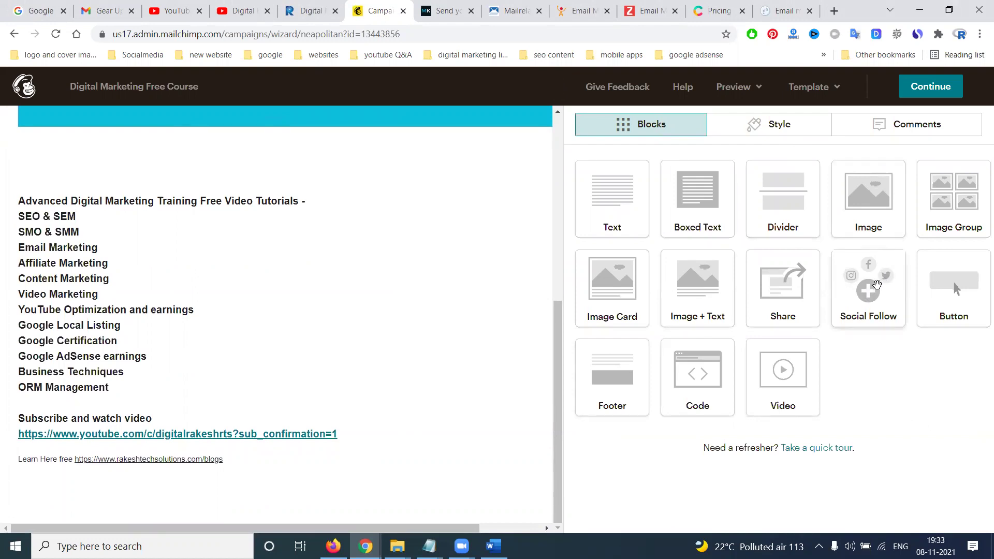
Place a Social Follow block above the footer, set its Facebook URL, and save
left_click_drag(876, 284, 272, 460)
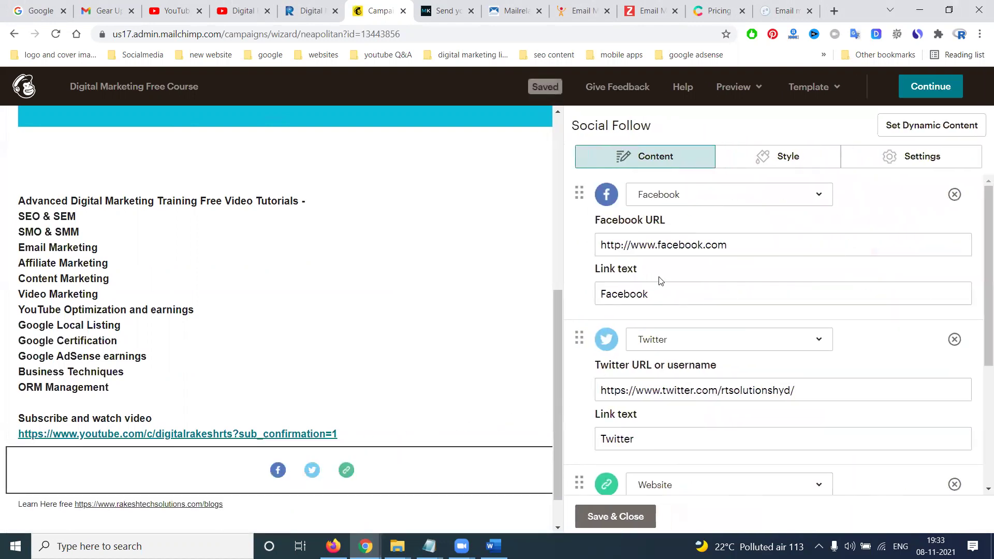
left_click(744, 244)
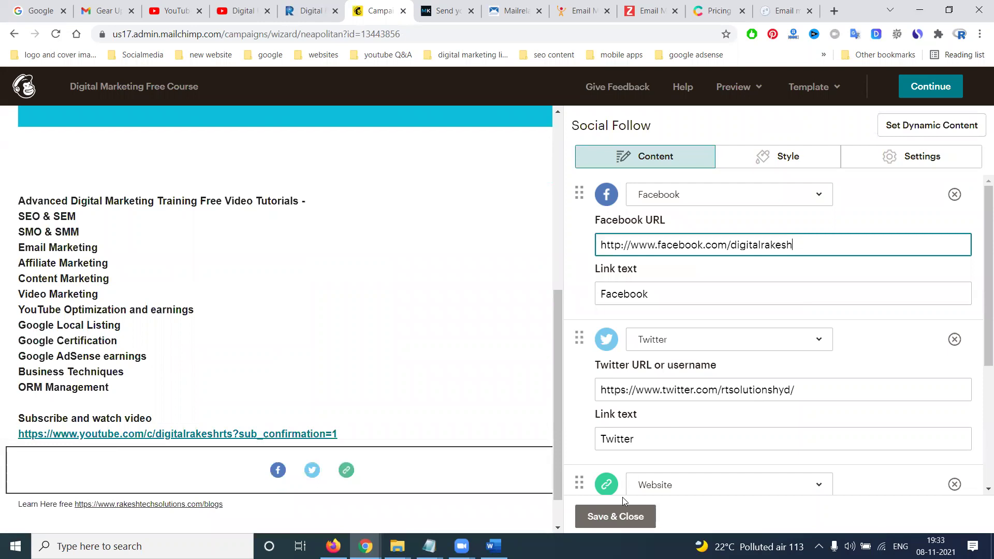
left_click(614, 519)
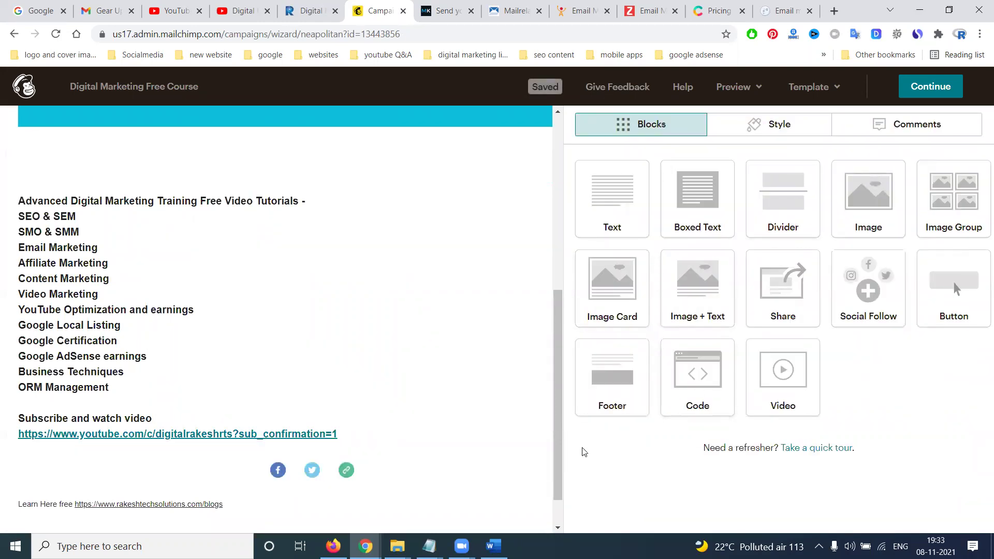
Recheck the Twitter and website links, save the block, and continue to the checklist
left_click(516, 461)
scroll(701, 405, "down", 3)
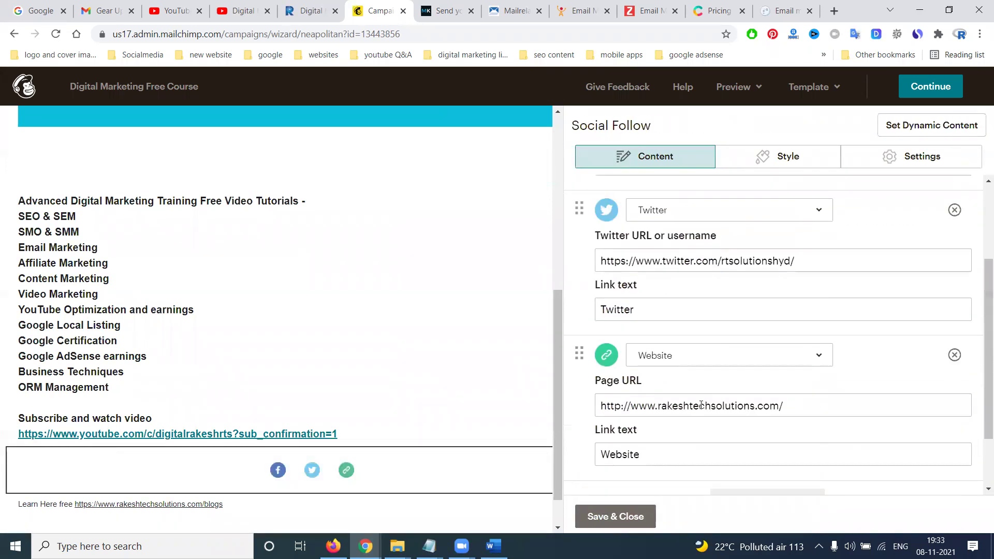
left_click(612, 516)
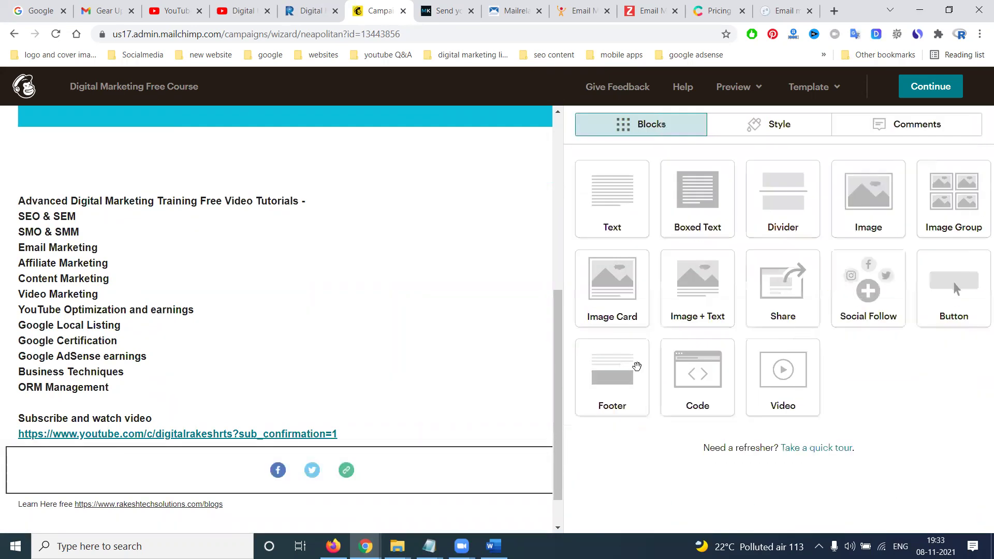
left_click(922, 90)
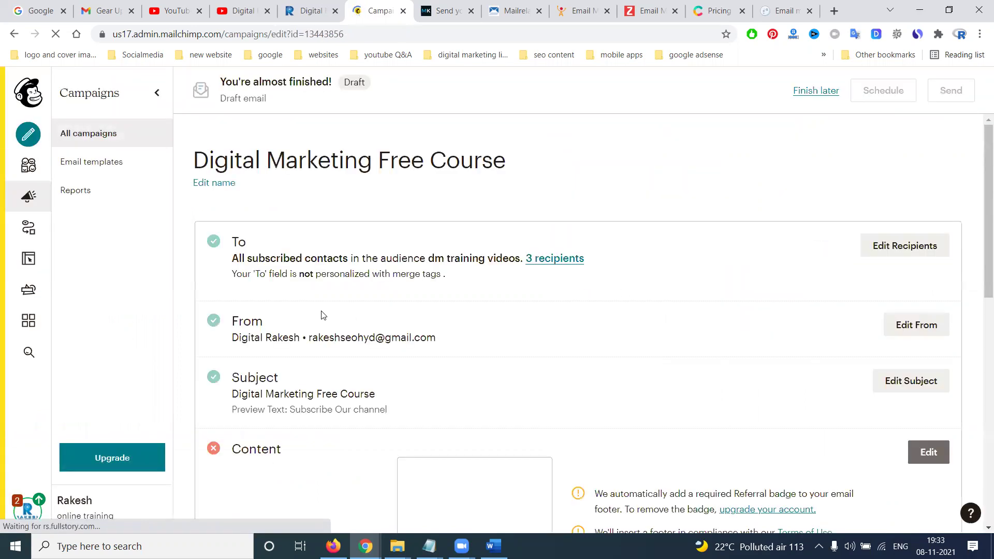
Turn on customized social cards in the campaign settings
scroll(337, 332, "down", 4)
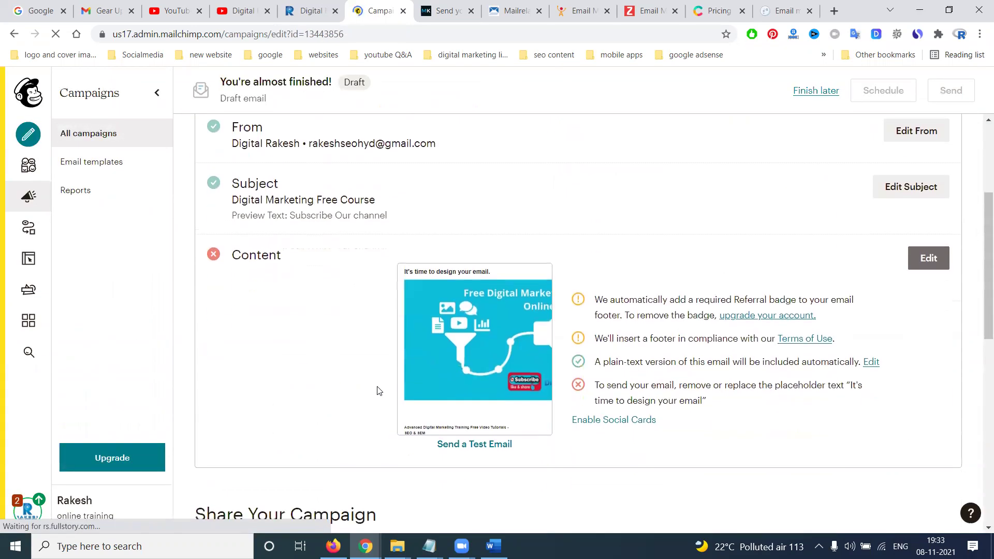
left_click(619, 424)
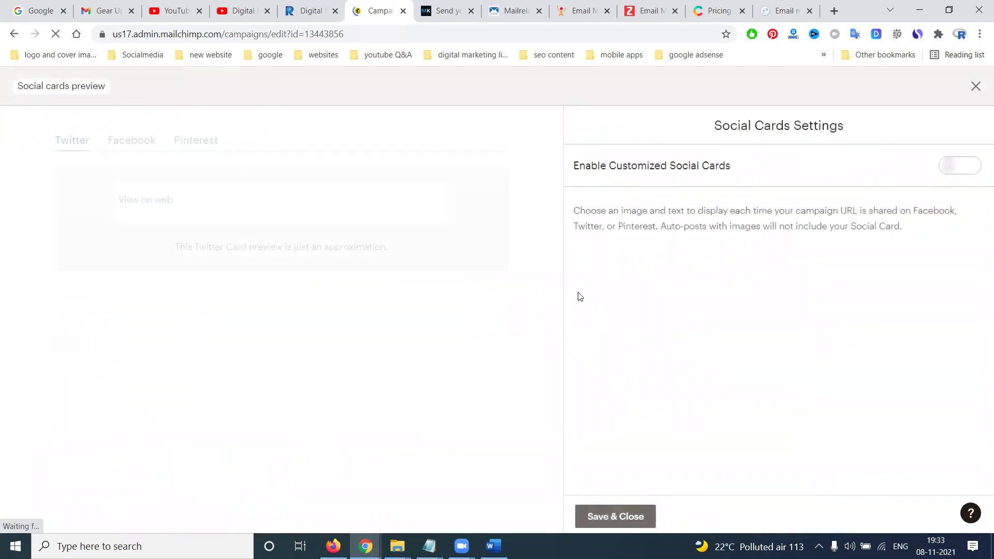
left_click(966, 166)
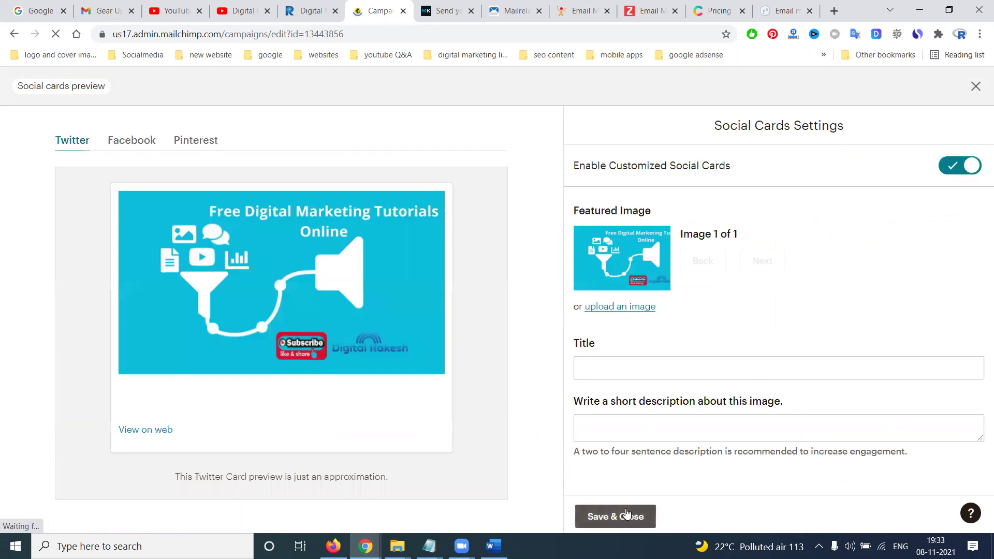
Copy 'Advanced Digital Marketing Training Free Video Tutorials' from Word into card title and description, then save
left_click(643, 365)
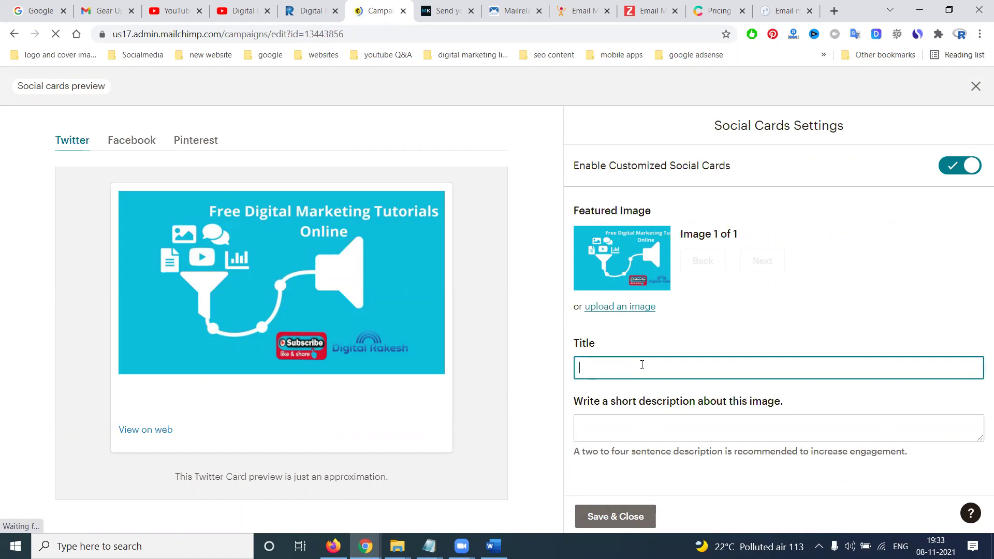
key("alt+Tab")
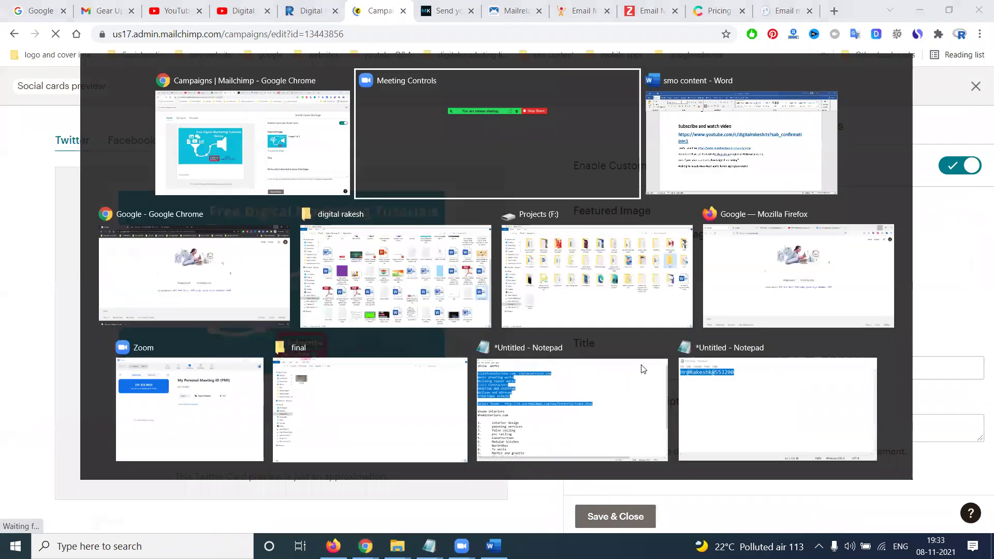
scroll(139, 411, "up", 15)
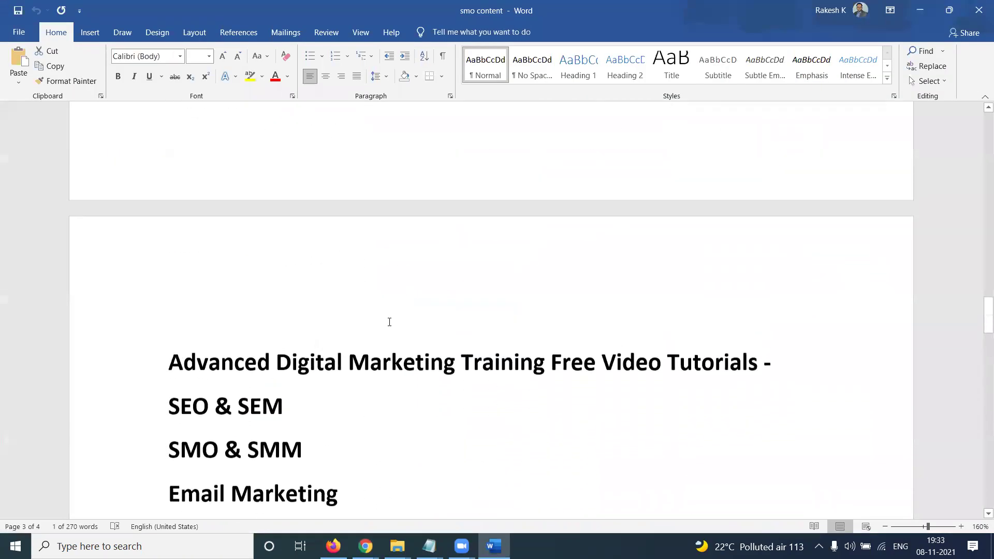
left_click(138, 413)
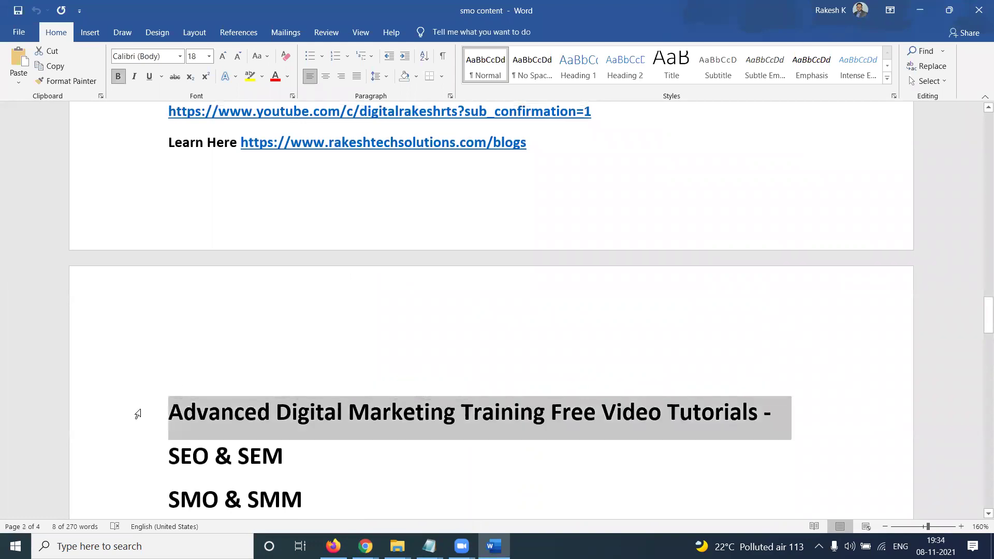
key("ctrl+c")
key("alt+Tab")
key("ctrl+v")
left_click(601, 423)
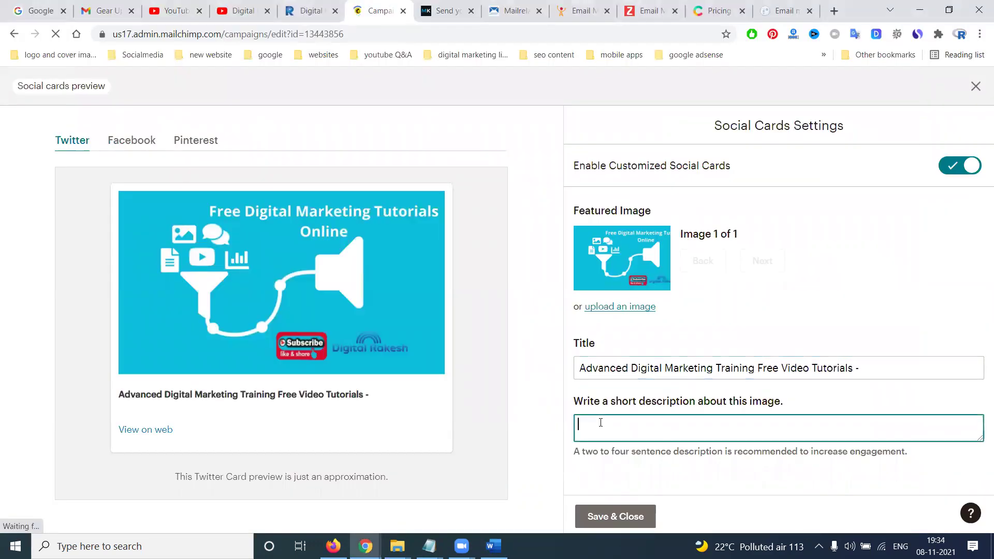
key("ctrl+v")
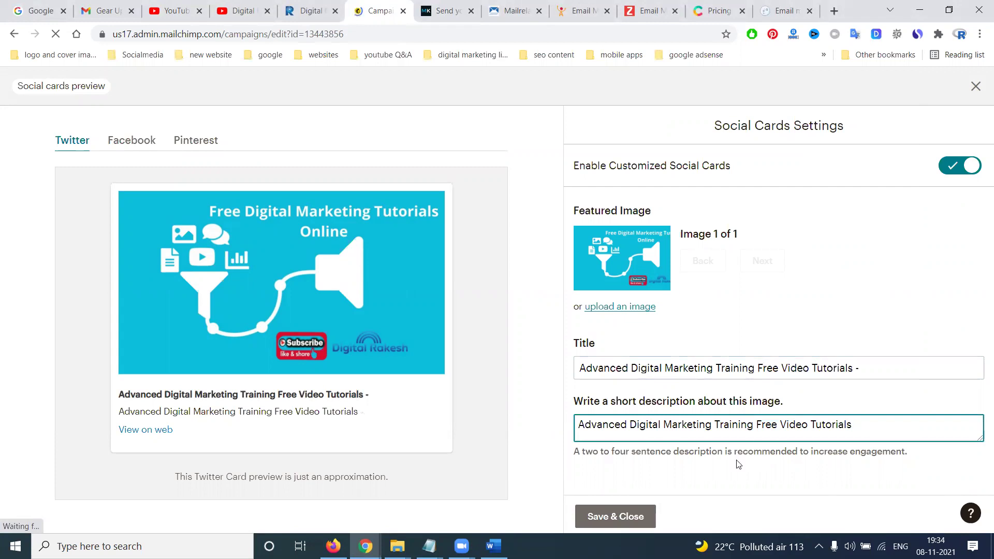
left_click(617, 517)
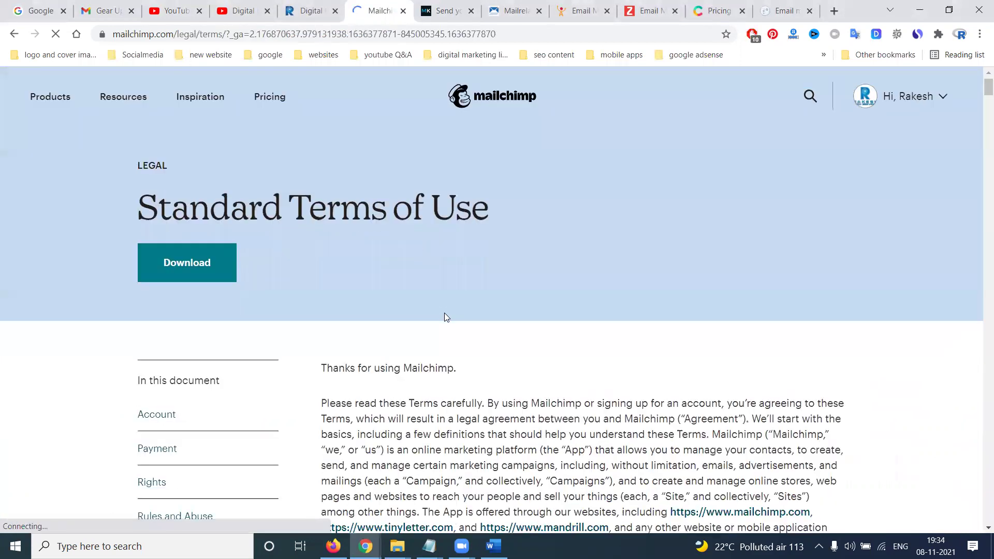
Return from the Terms of Use page and review the fully checked campaign checklist
scroll(445, 313, "down", 5)
scroll(444, 316, "down", 10)
scroll(445, 316, "up", 6)
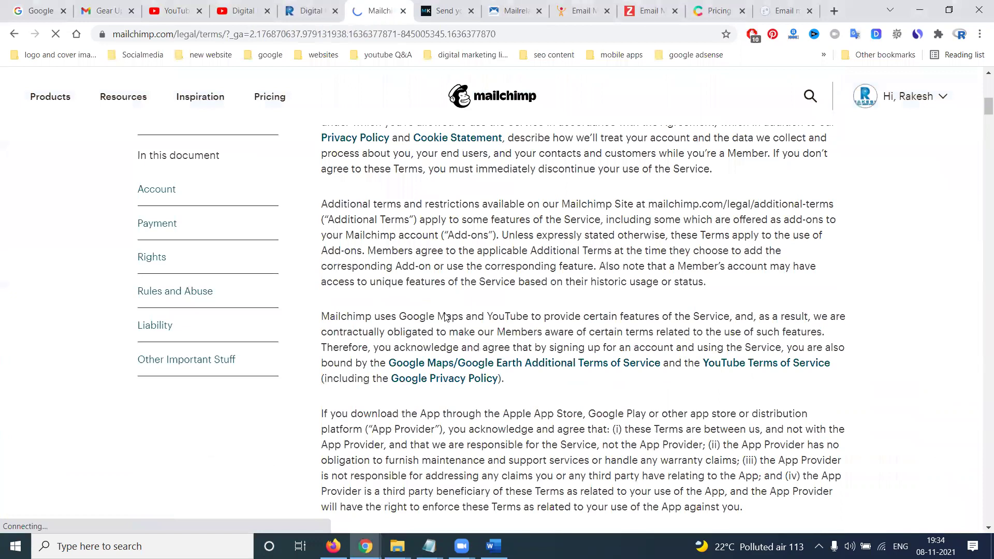
scroll(445, 316, "up", 10)
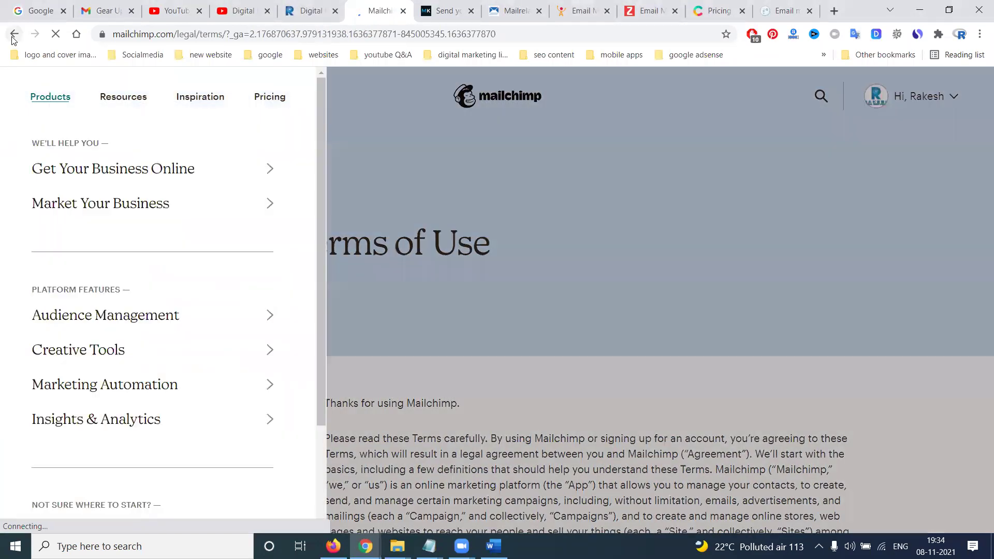
left_click(14, 35)
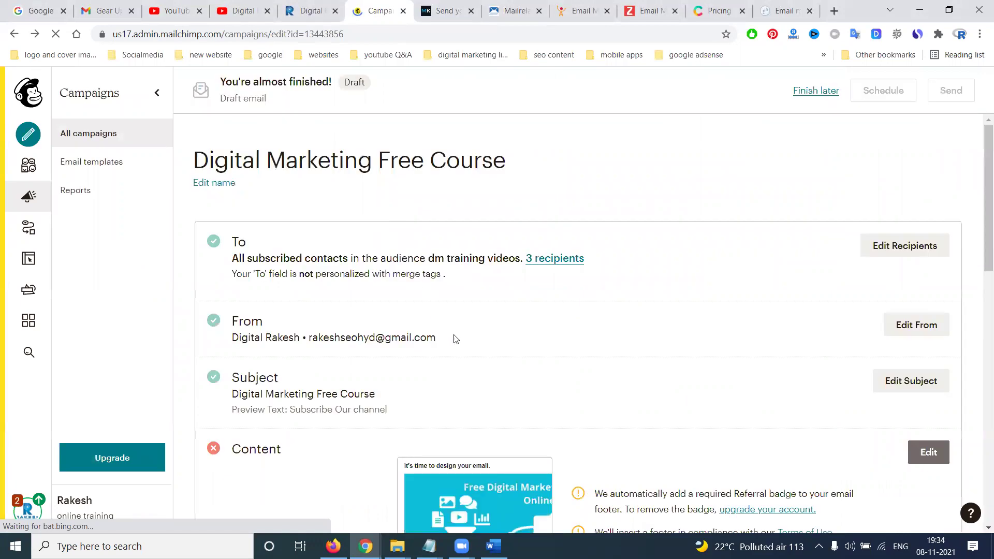
scroll(466, 334, "down", 3)
scroll(479, 331, "down", 4)
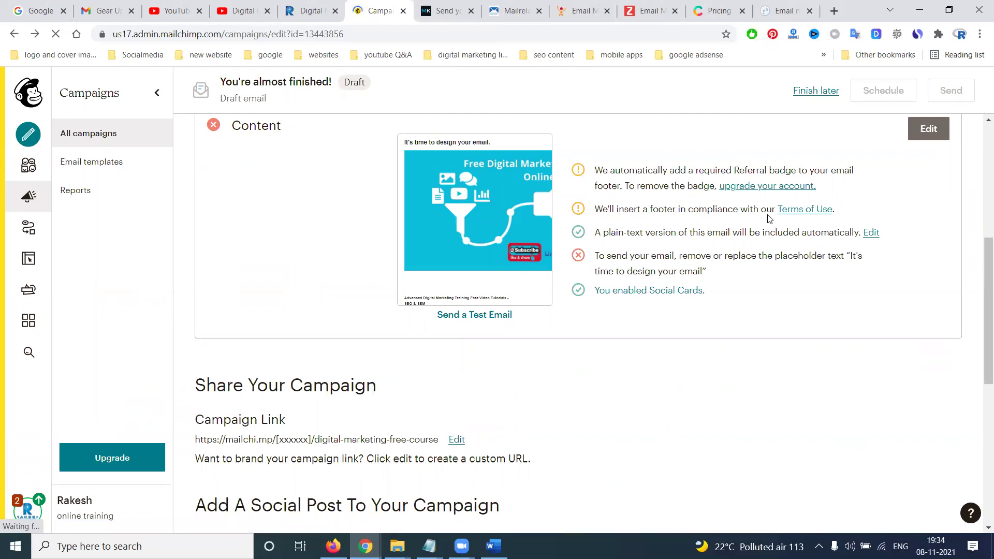
scroll(769, 239, "up", 6)
scroll(773, 264, "down", 6)
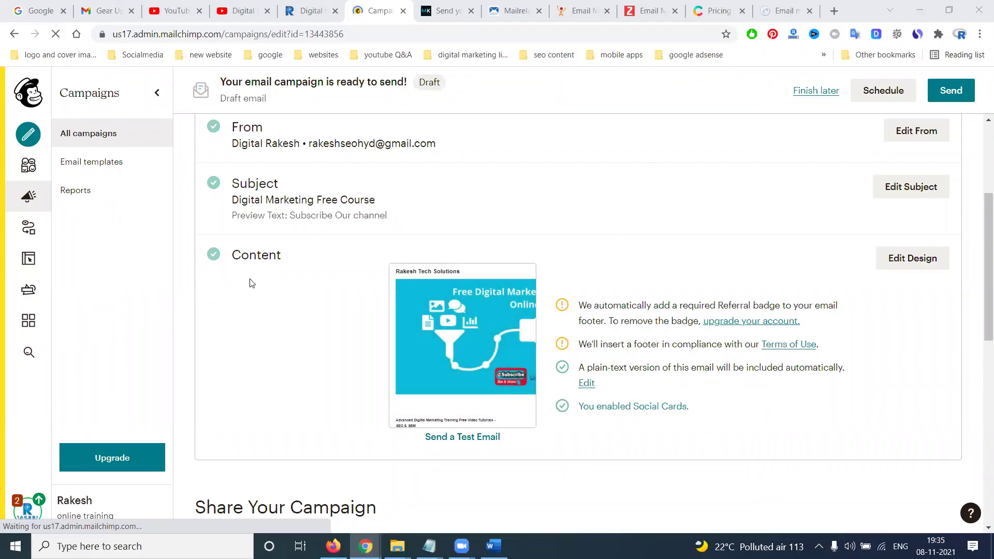
scroll(251, 290, "up", 4)
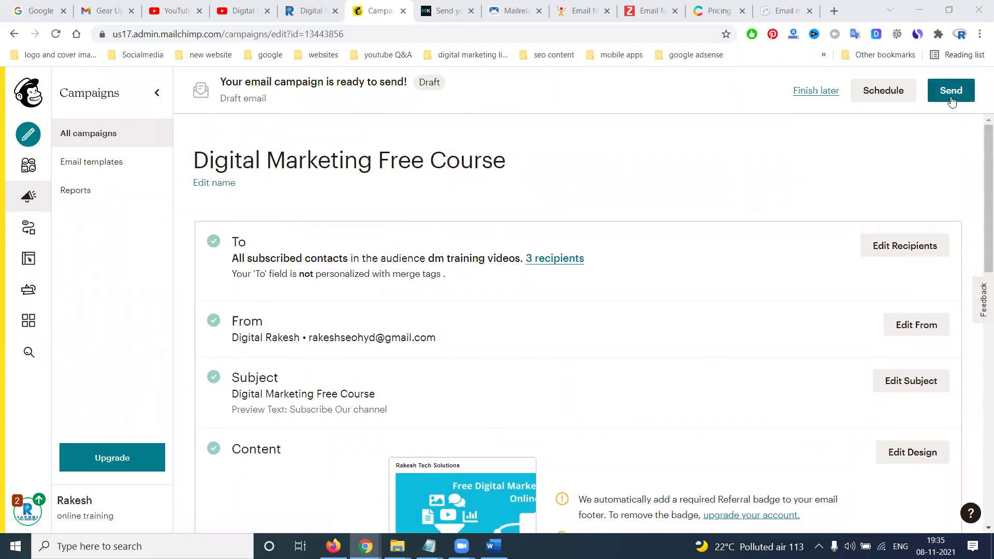
left_click(879, 96)
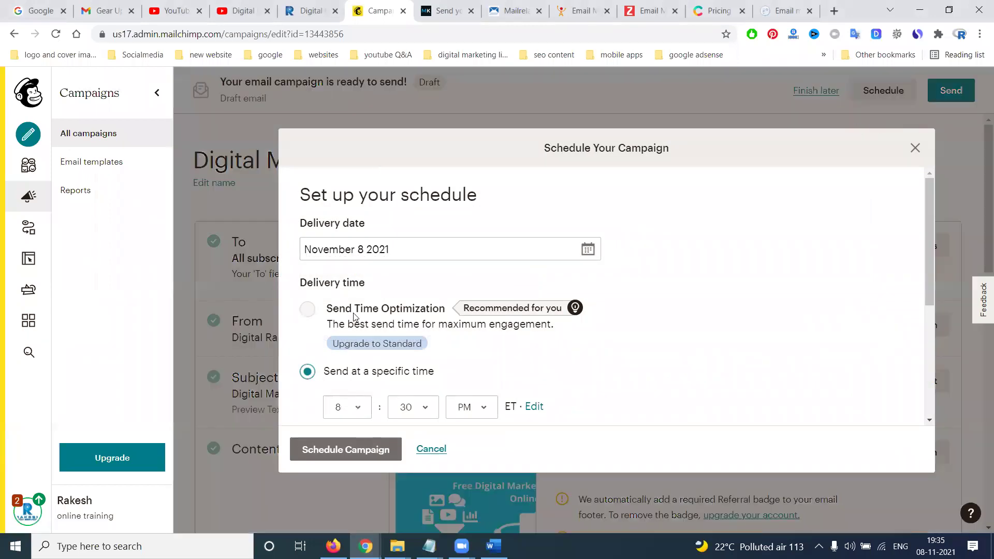
Review the proposed schedule of November 8 2021 at 8:30 PM ET
scroll(364, 312, "down", 4)
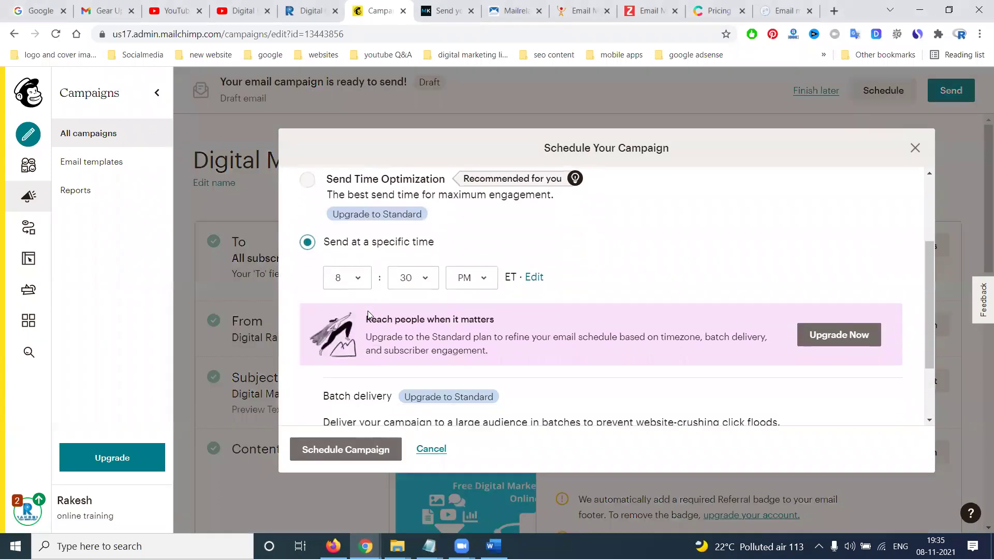
scroll(371, 316, "down", 1)
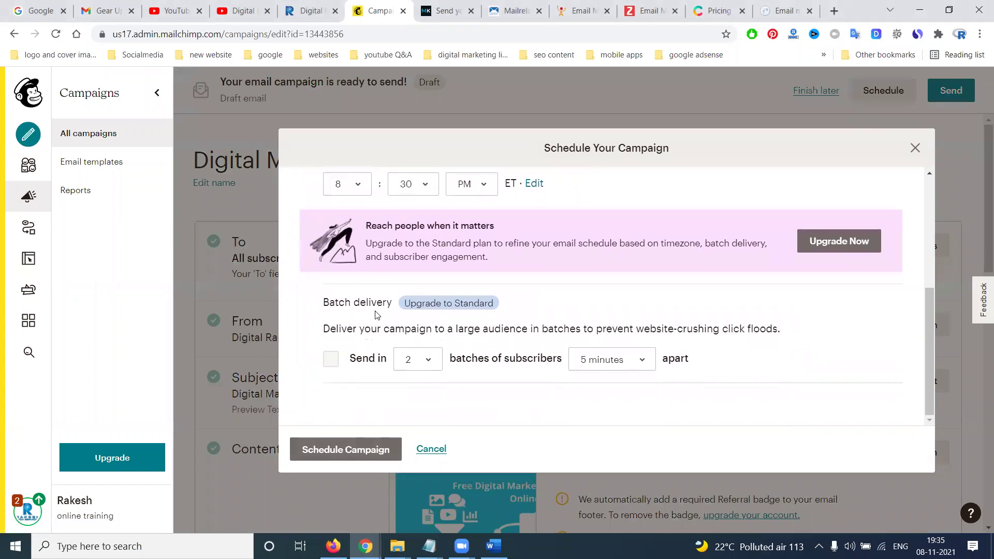
scroll(380, 315, "up", 4)
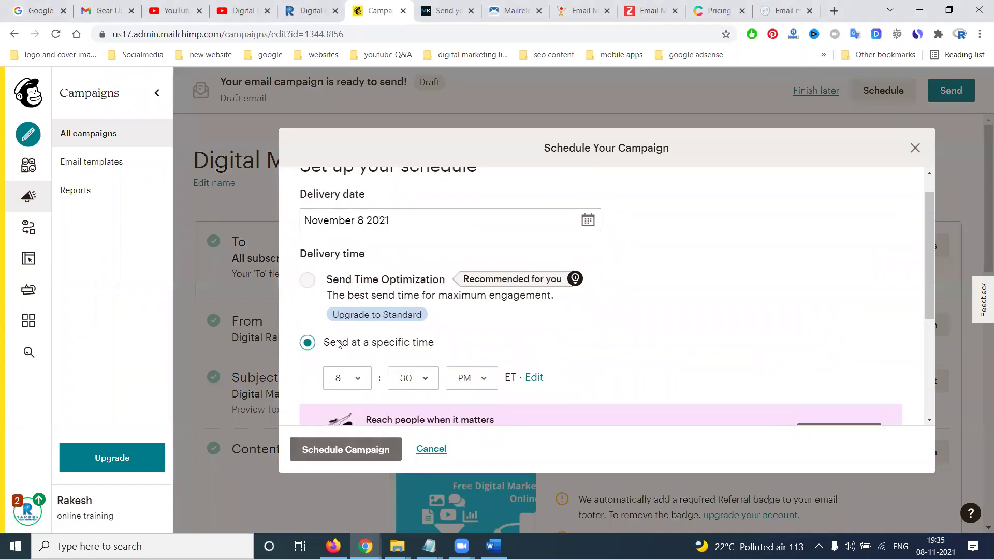
scroll(359, 357, "down", 3)
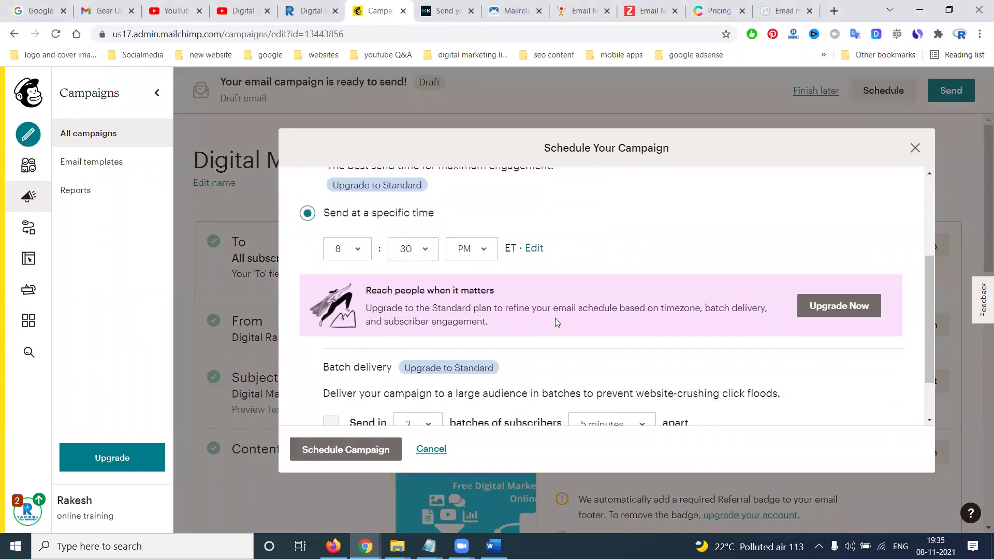
scroll(678, 305, "up", 3)
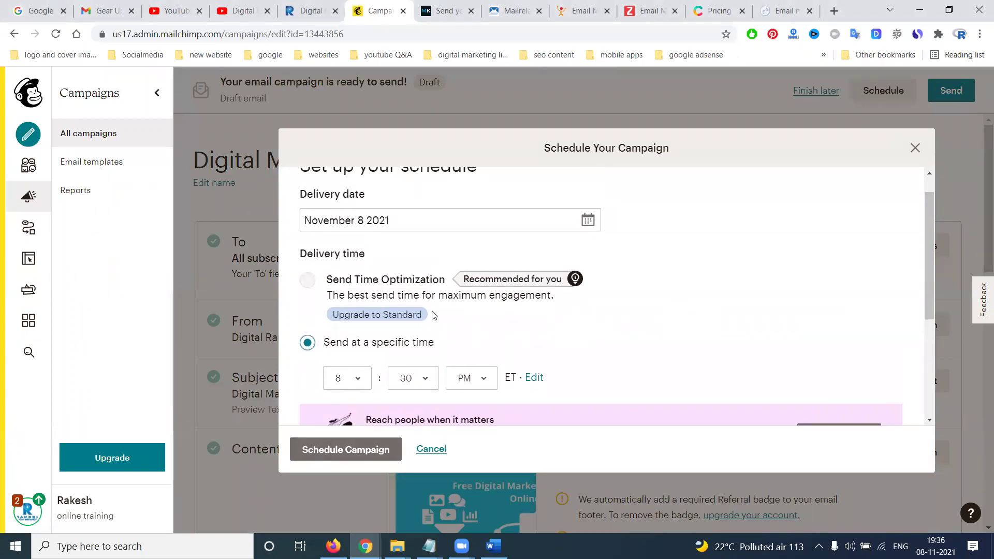
scroll(916, 156, "up", 1)
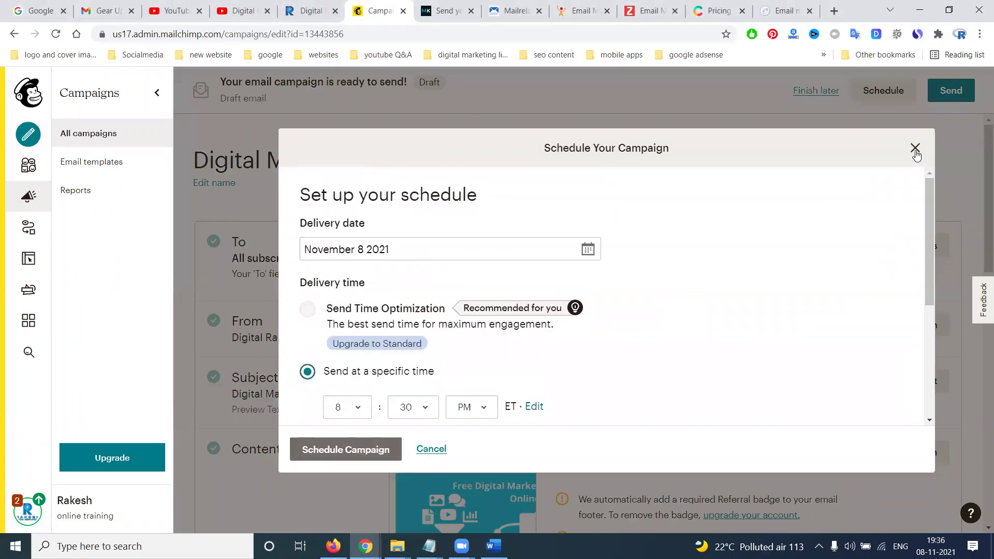
Skip scheduling and send the campaign now to the 3 dm training videos subscribers
left_click(916, 149)
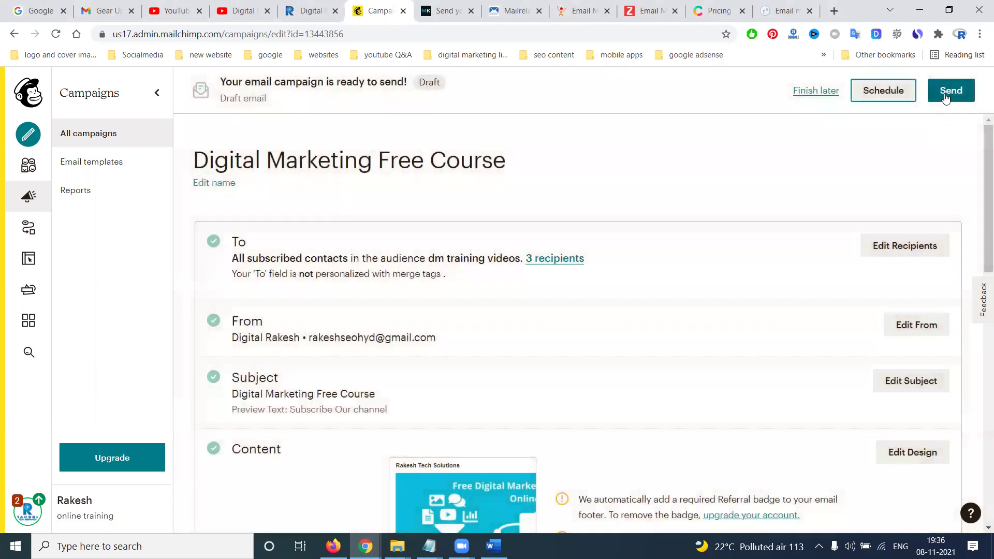
left_click(946, 98)
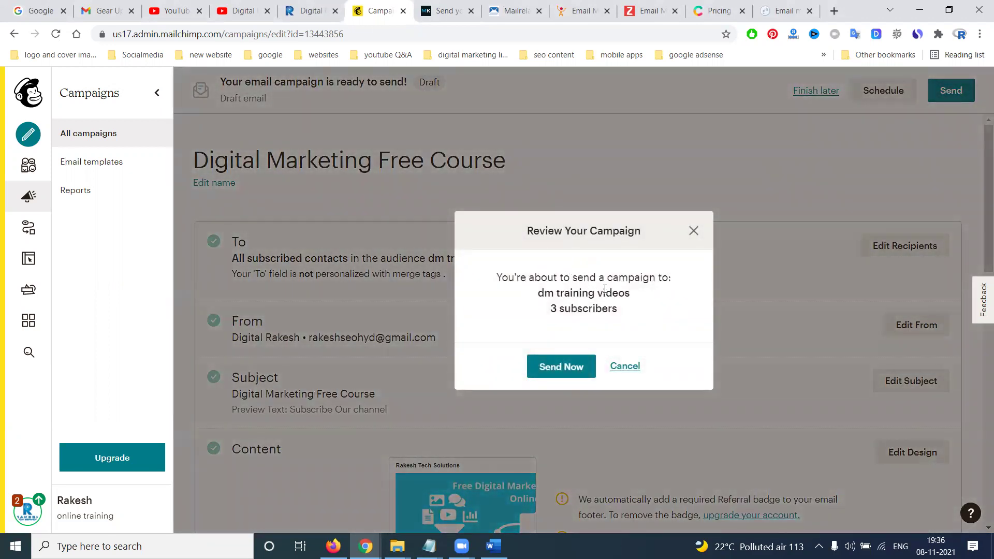
left_click(555, 365)
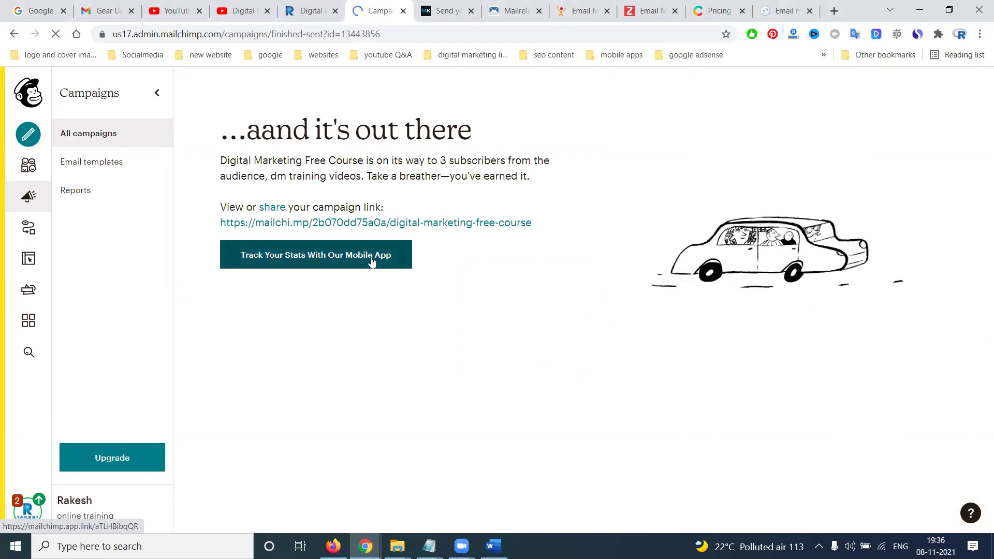
View the sent newsletter's web version in a new tab, then return to the confirmation
left_click(380, 223)
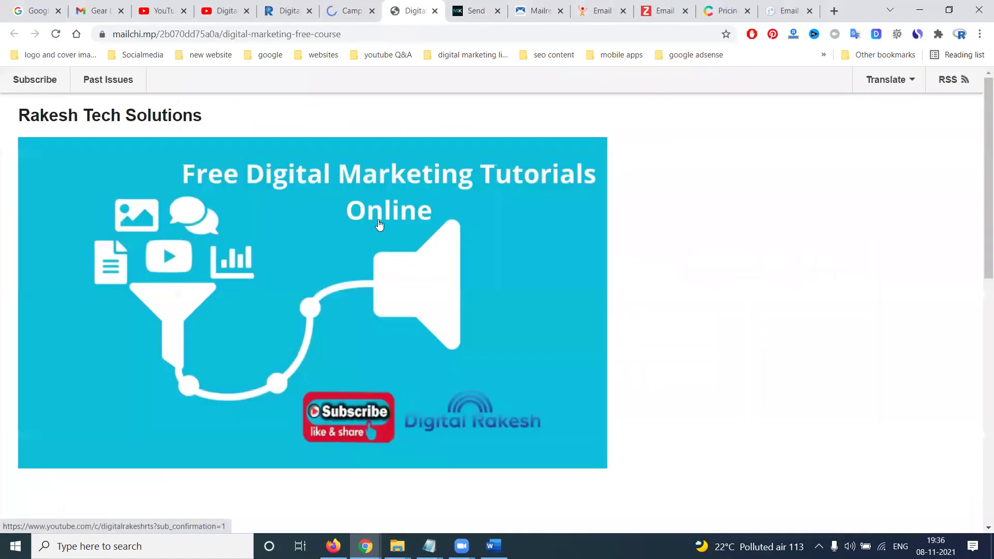
scroll(497, 296, "down", 7)
scroll(496, 295, "down", 4)
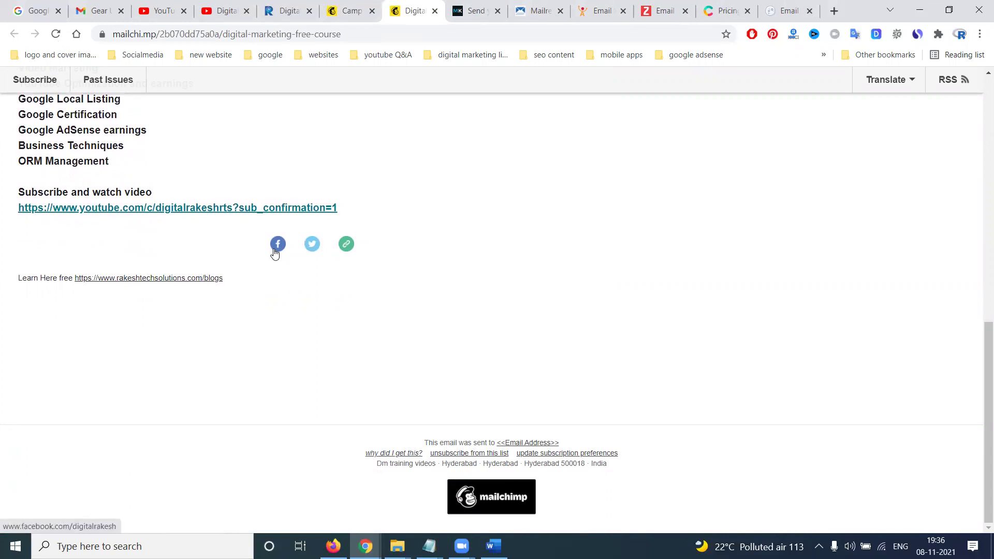
scroll(367, 296, "up", 7)
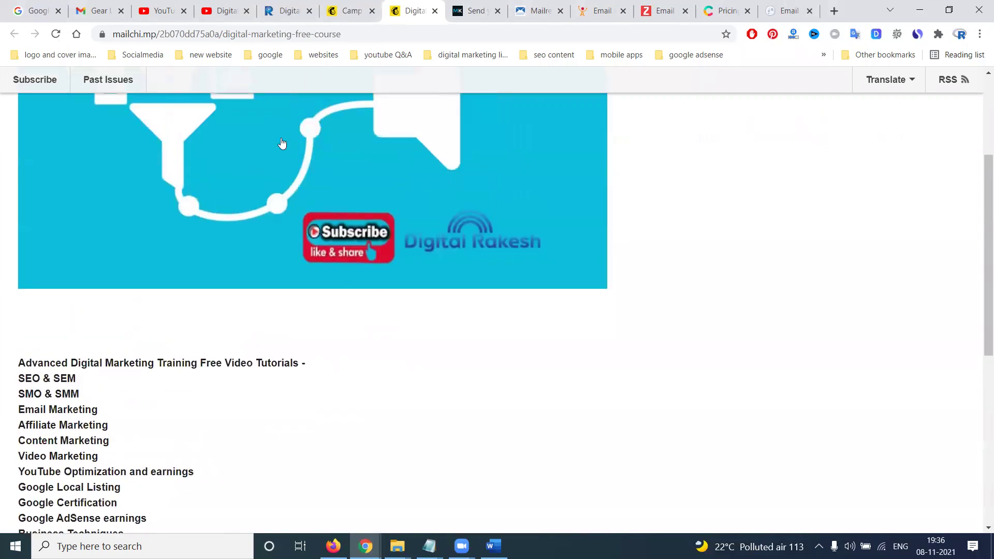
left_click(343, 16)
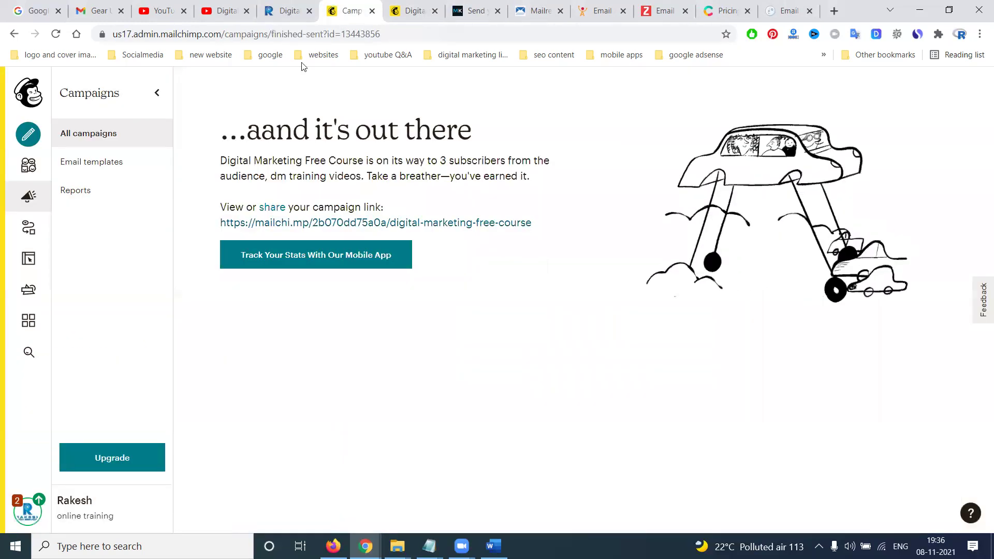
left_click(37, 101)
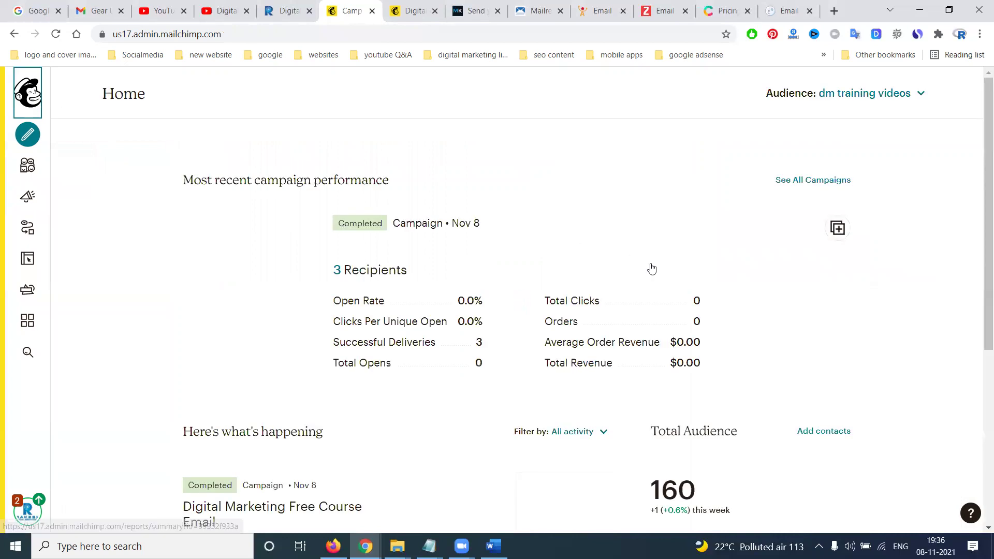
scroll(647, 271, "down", 3)
scroll(599, 272, "down", 2)
scroll(600, 273, "up", 4)
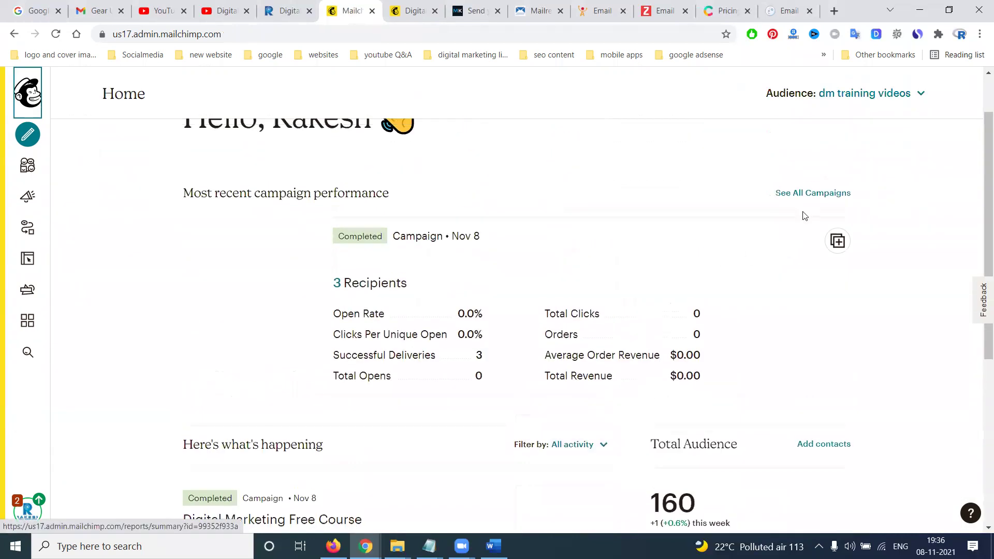
left_click(811, 193)
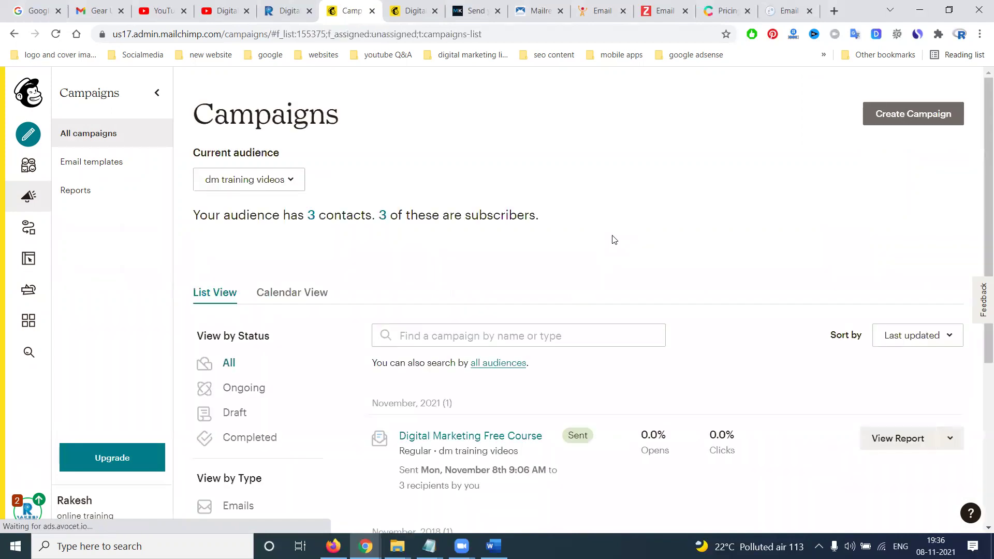
scroll(613, 239, "down", 3)
scroll(572, 250, "up", 1)
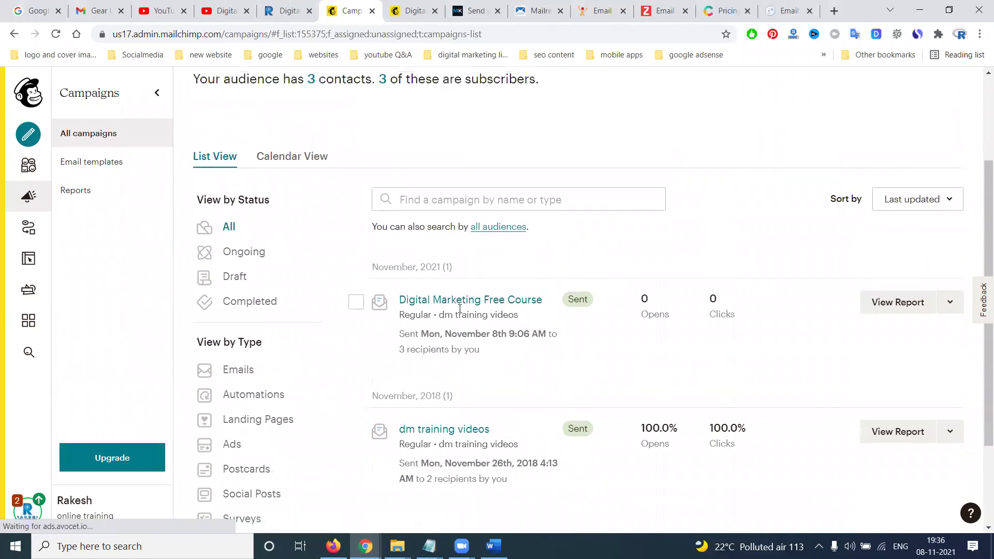
scroll(448, 365, "down", 1)
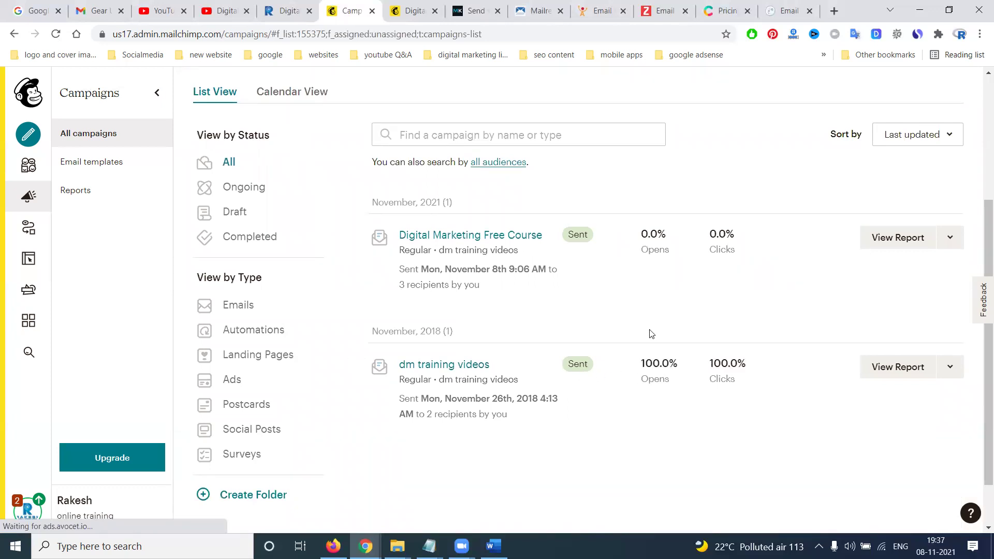
scroll(650, 333, "up", 1)
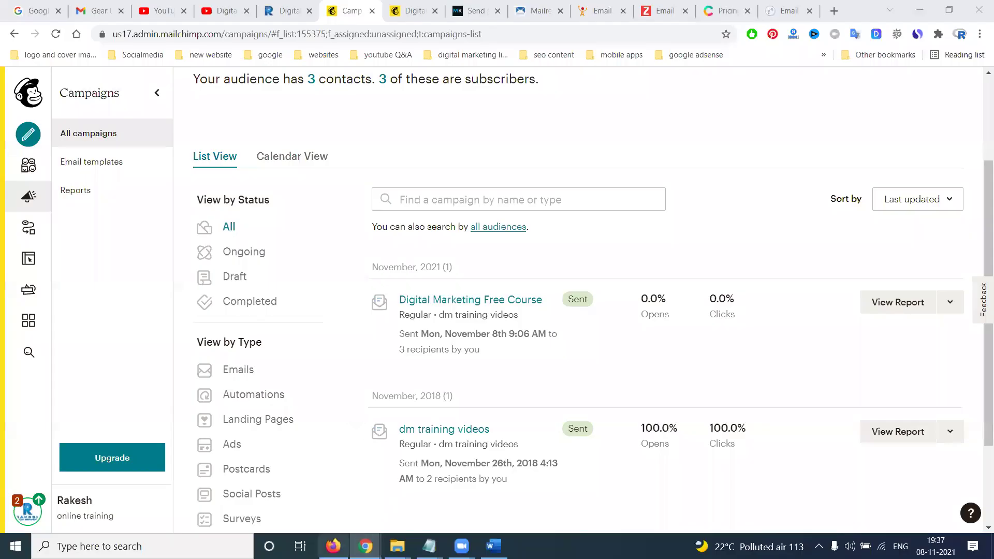
left_click(334, 546)
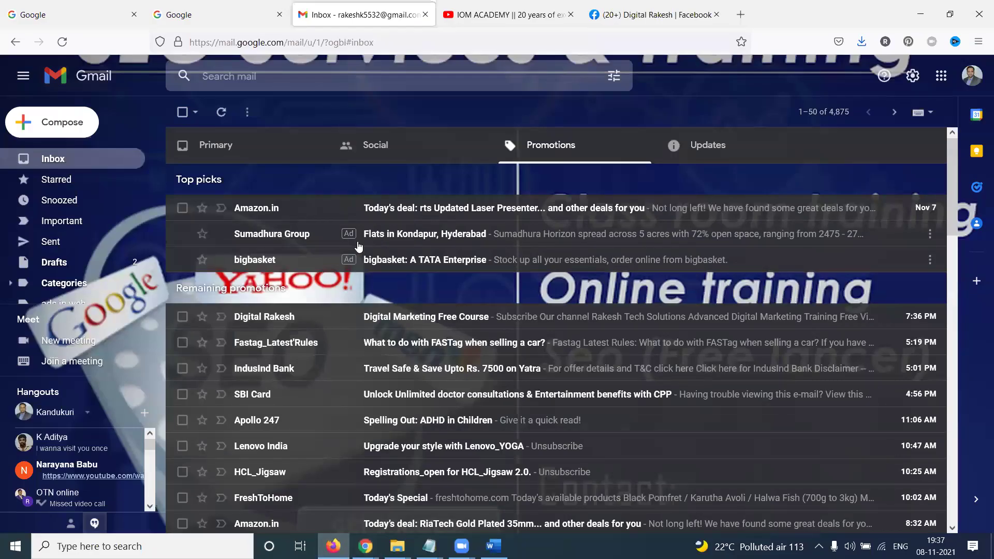
Open the Digital Marketing Free Course email in Gmail and follow its image link
left_click(394, 320)
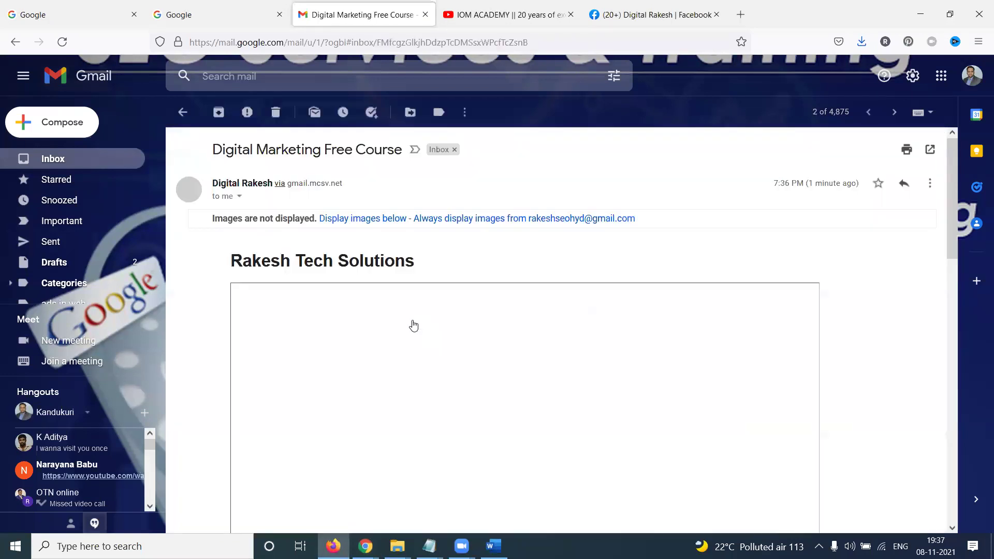
scroll(413, 325, "down", 3)
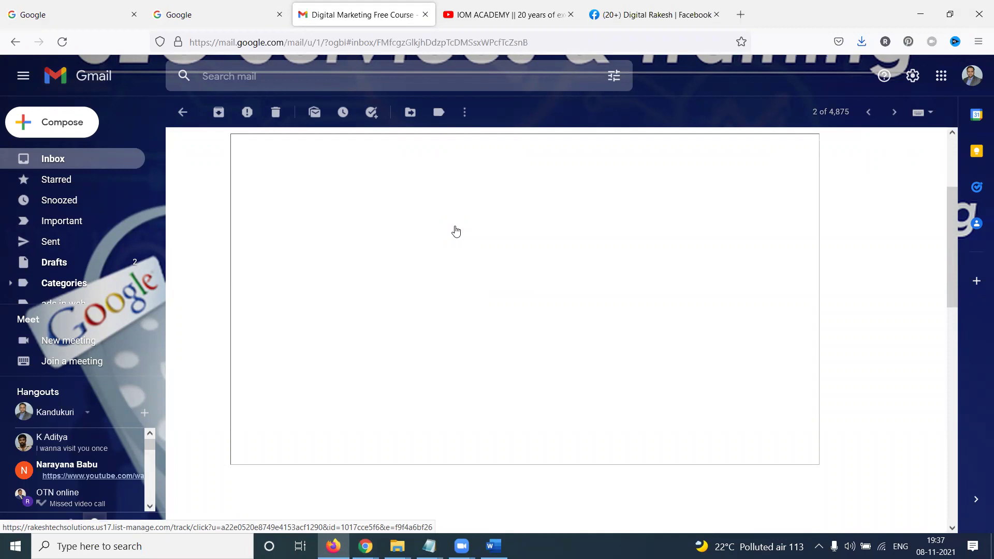
scroll(455, 232, "down", 6)
scroll(357, 261, "up", 4)
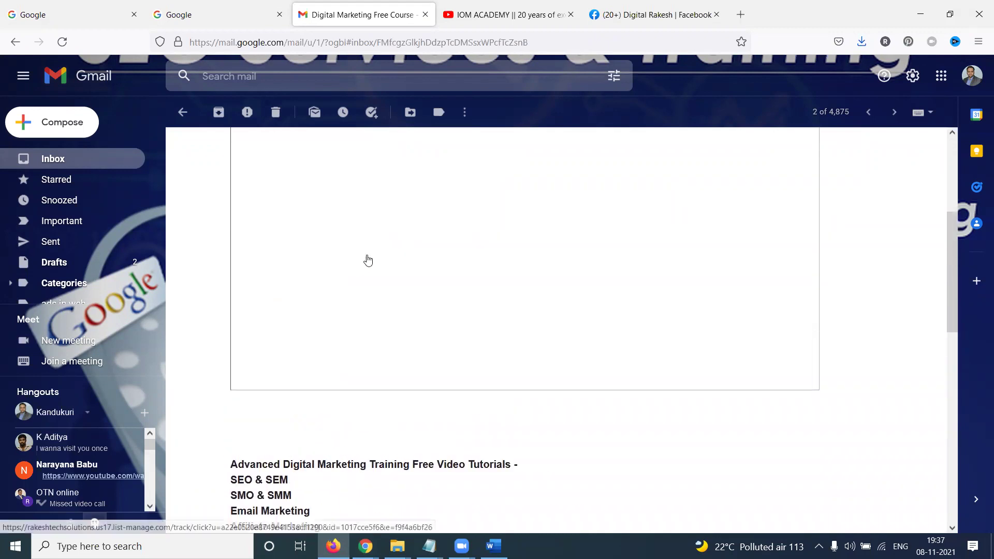
left_click(378, 256)
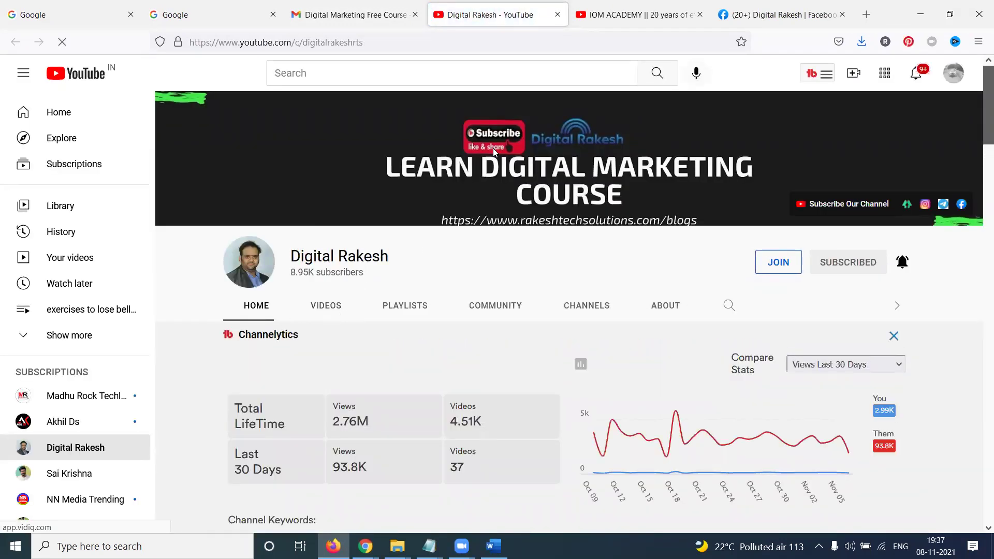
left_click(363, 14)
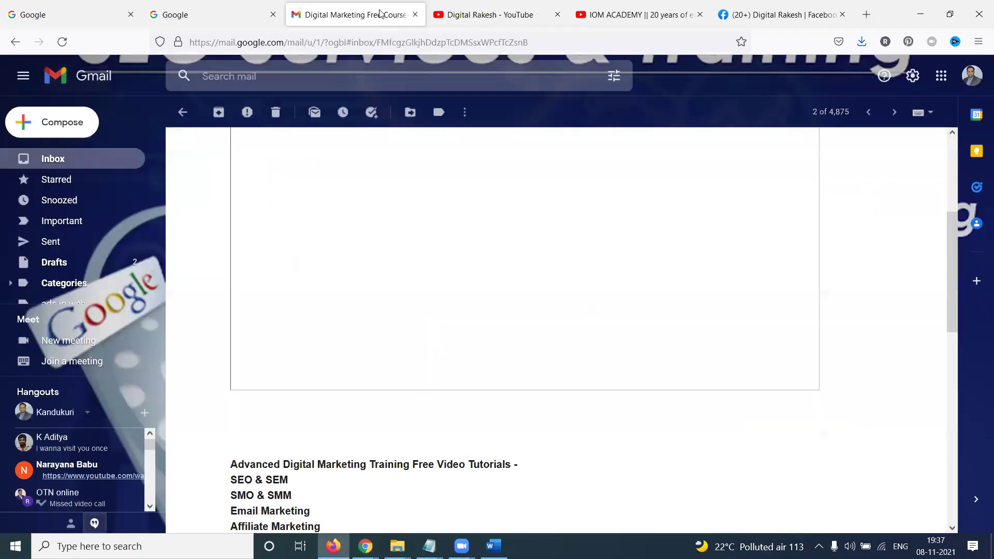
Display the email's images, follow the YouTube subscribe link, then return to Mailchimp
scroll(435, 275, "up", 3)
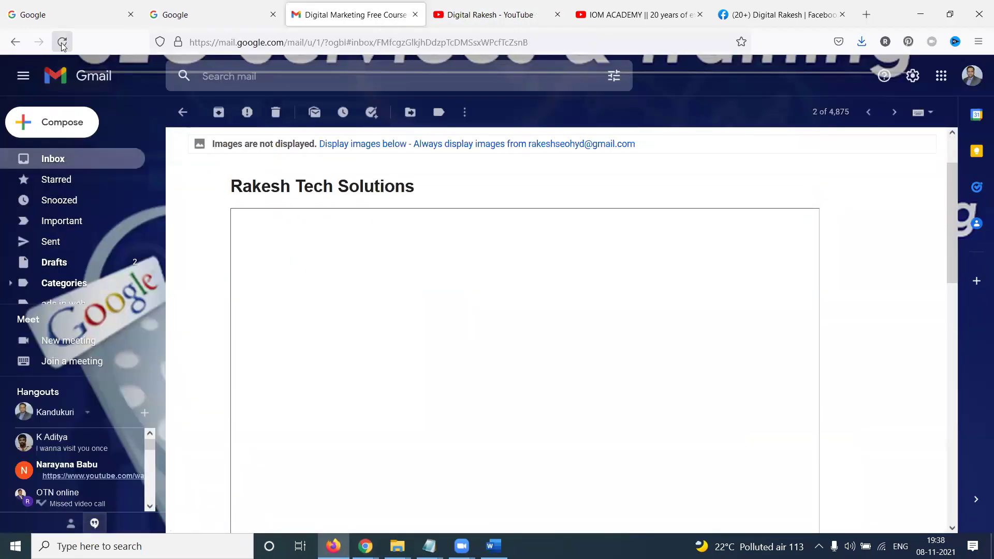
left_click(345, 145)
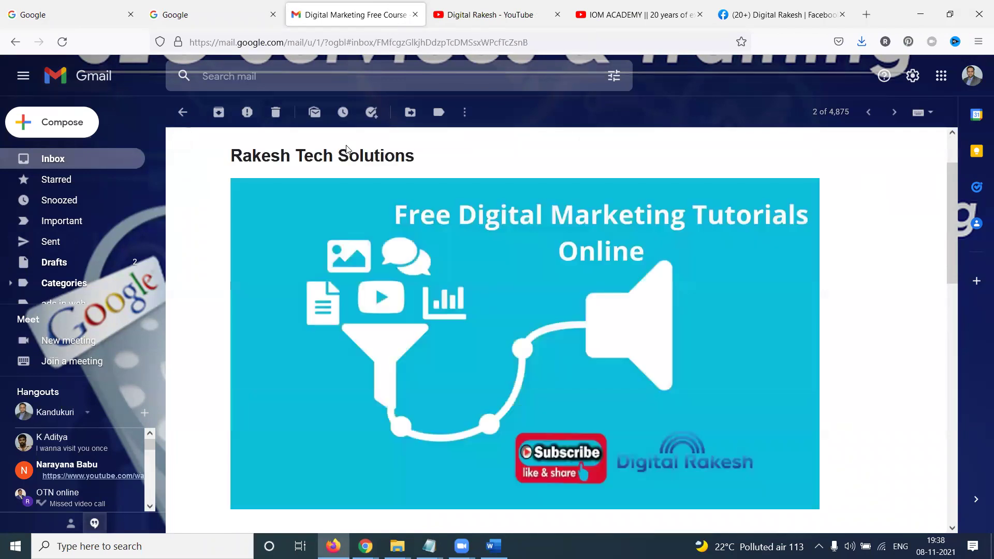
scroll(405, 233, "down", 6)
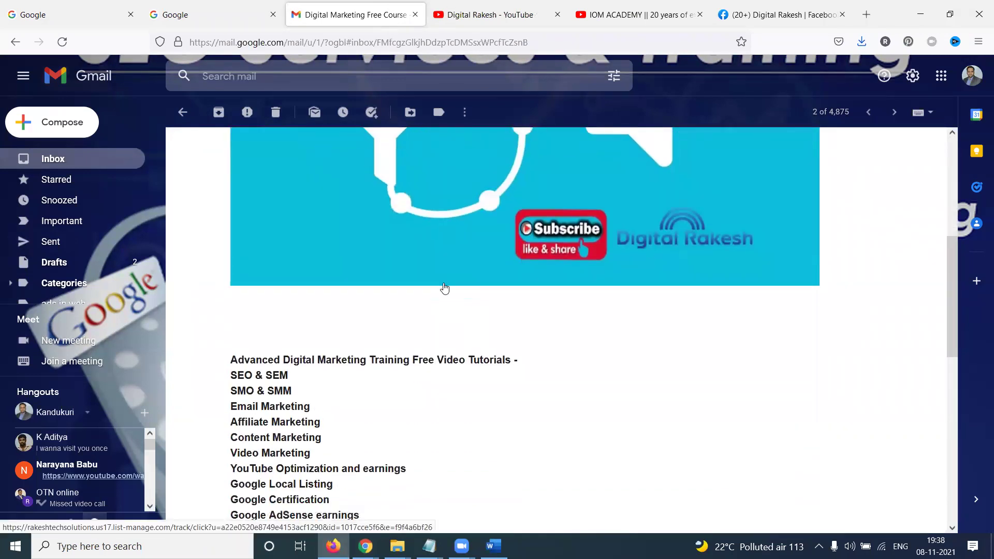
scroll(352, 290, "down", 4)
left_click(392, 222)
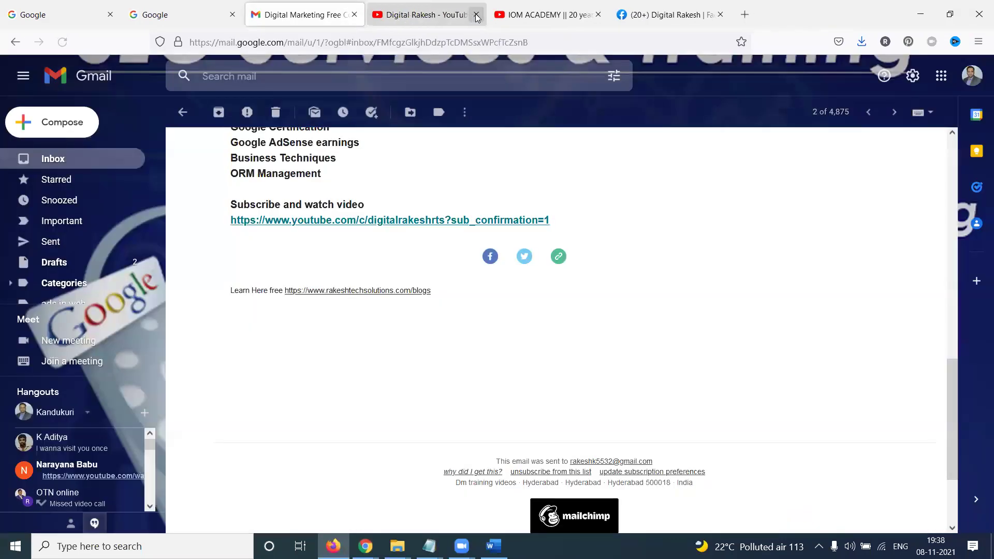
left_click(476, 15)
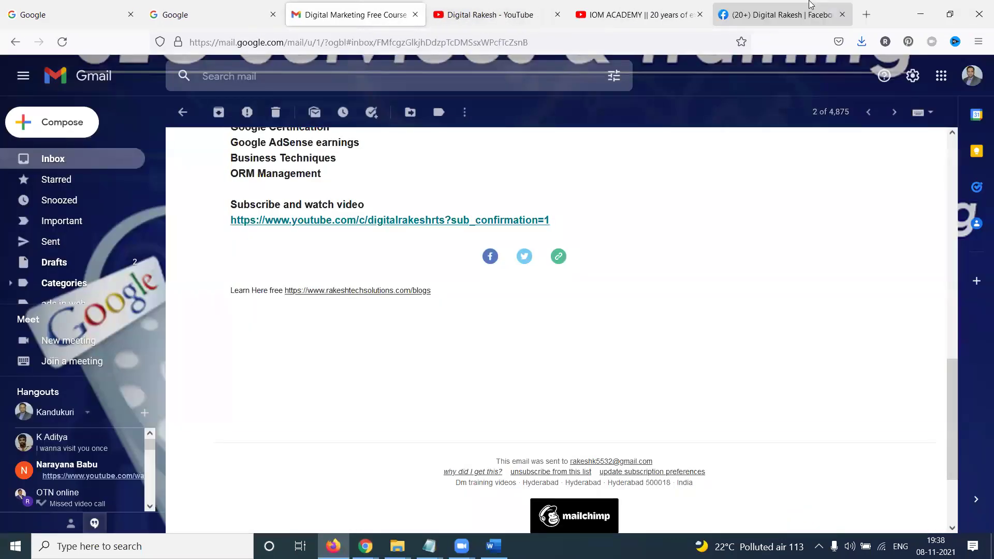
left_click(920, 14)
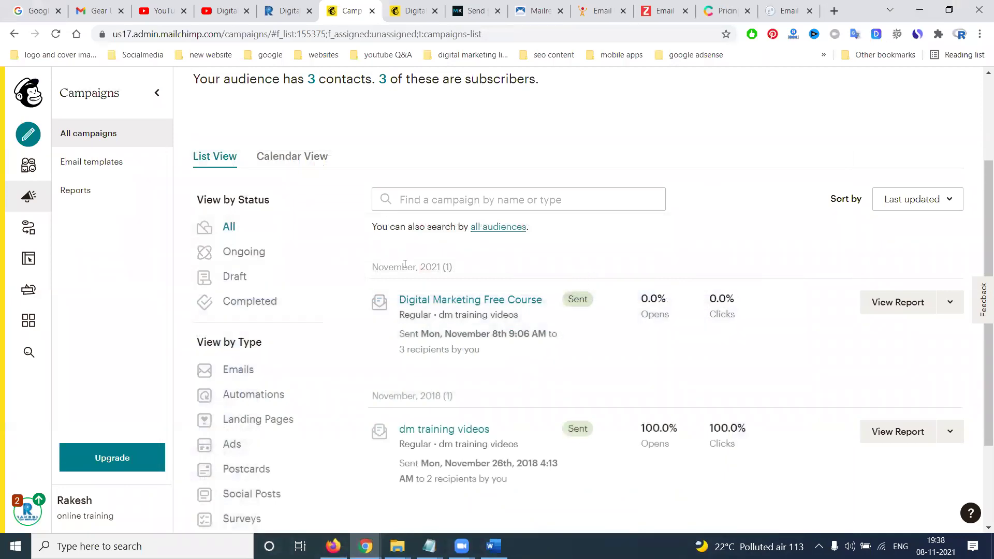
Filter campaigns to Emails and open the Digital Marketing Free Course report
left_click(241, 377)
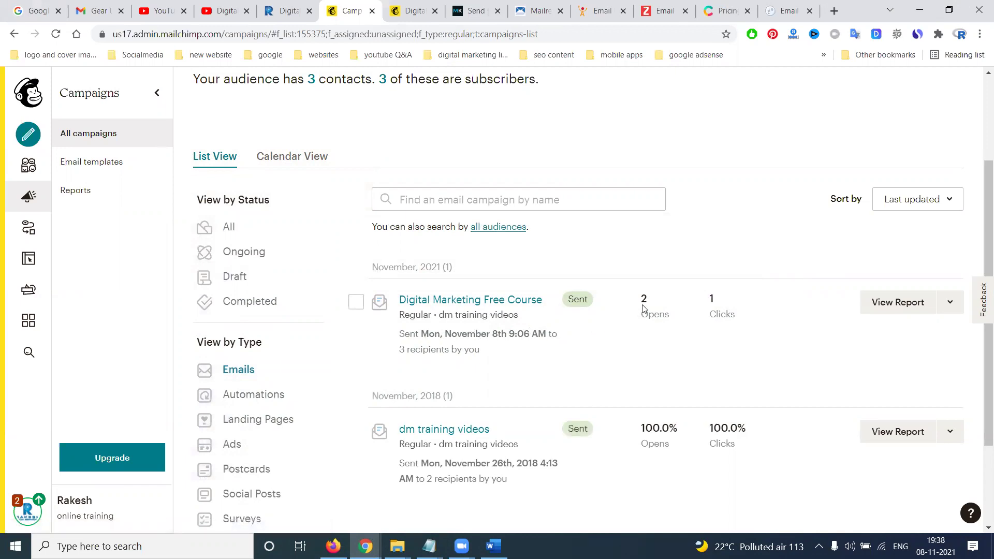
left_click(906, 305)
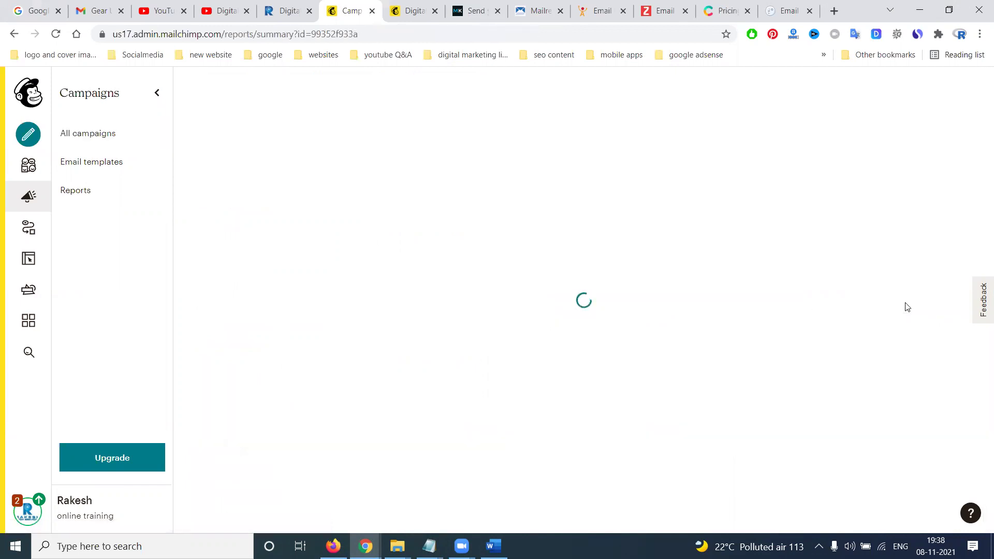
Dismiss the industry prompt and review the report: 2 opened, 1 click on the YouTube link
scroll(482, 326, "down", 1)
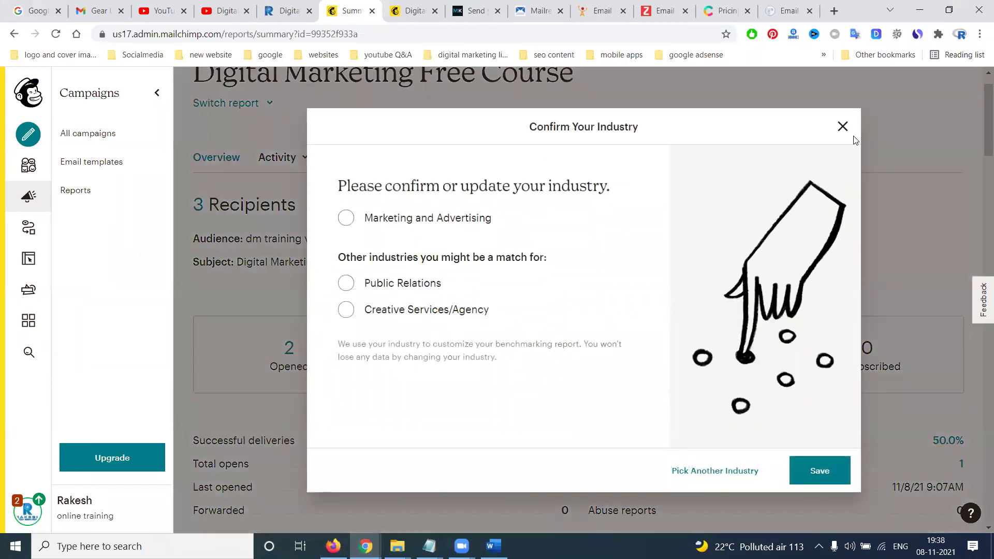
left_click(842, 127)
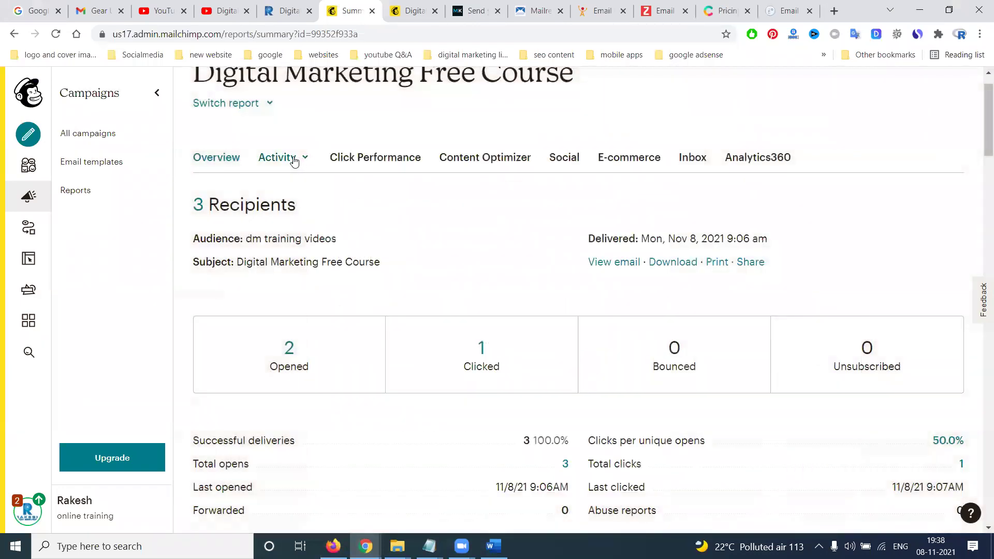
scroll(478, 267, "down", 4)
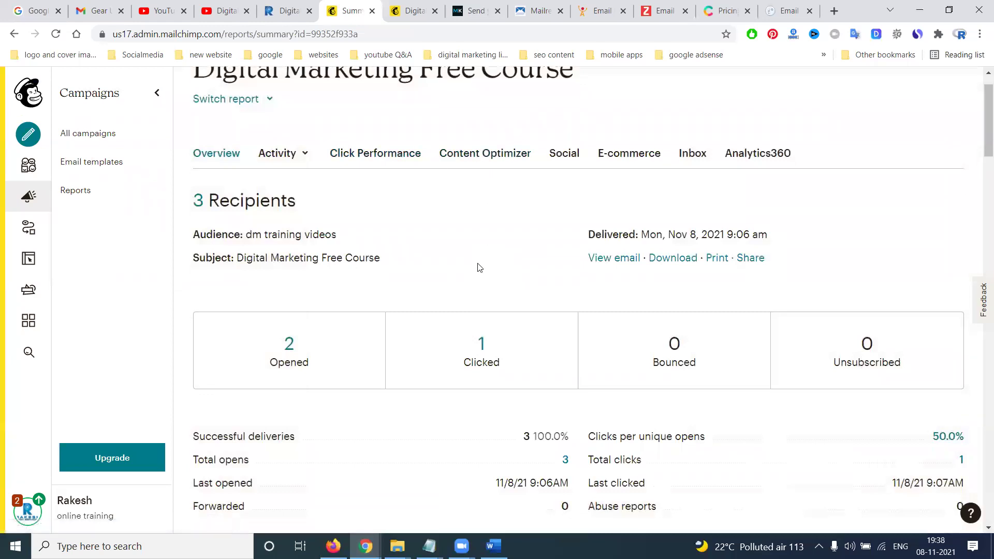
scroll(478, 267, "down", 12)
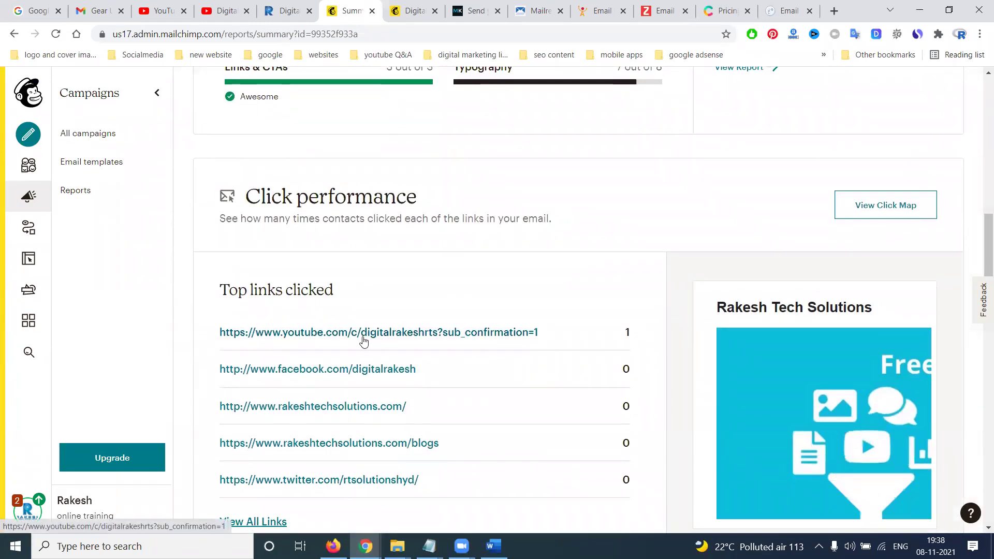
scroll(342, 397, "down", 5)
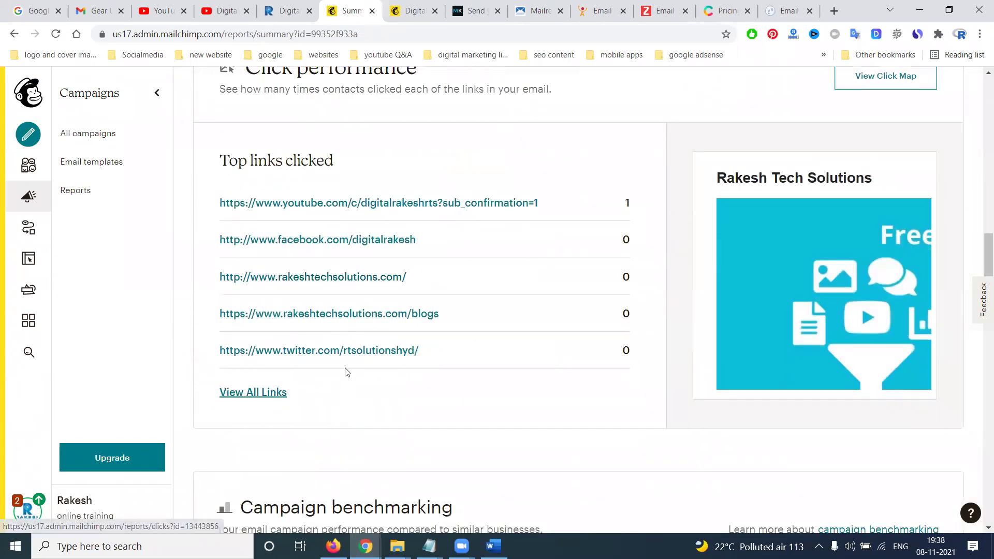
scroll(346, 361, "up", 17)
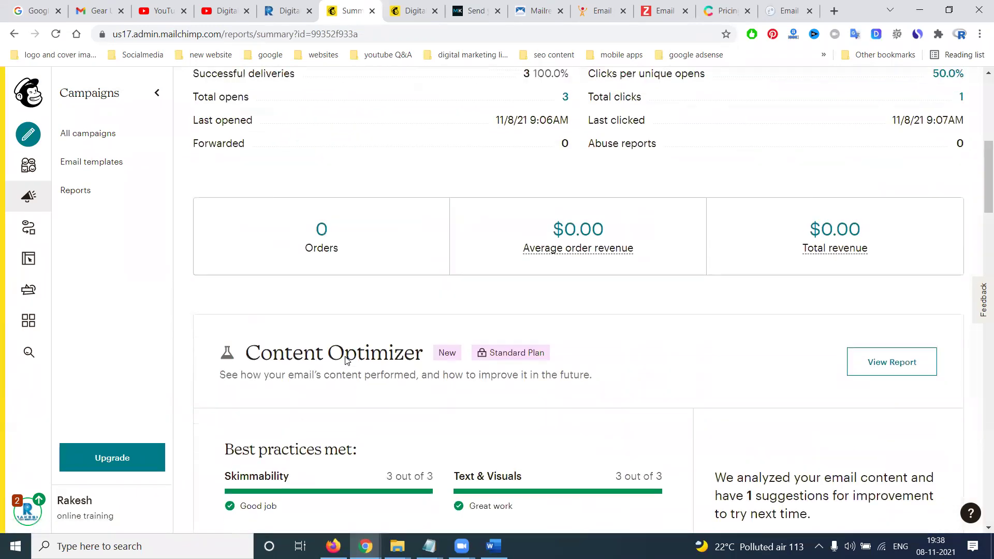
left_click(287, 202)
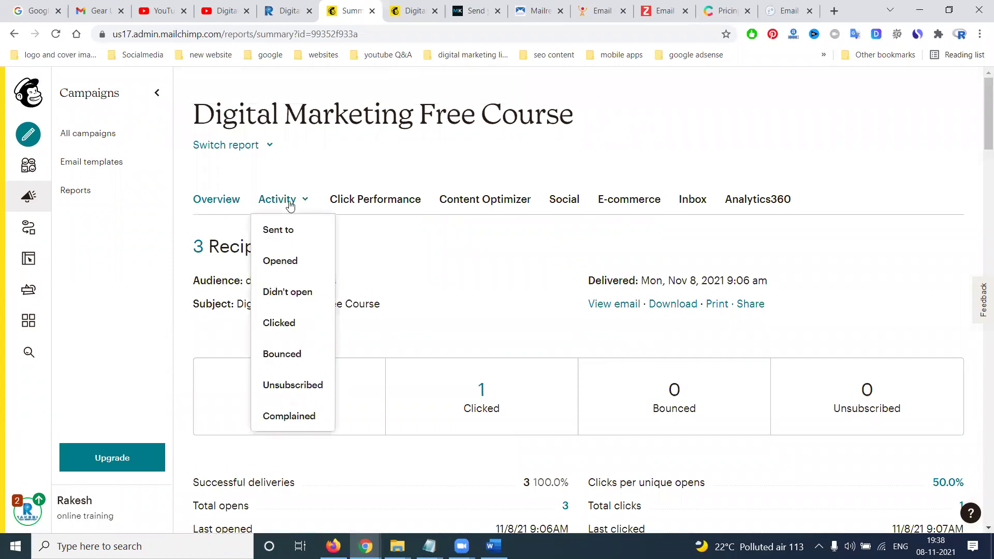
List the campaign's openers, check the first opener's open times, then return to Overview
left_click(288, 261)
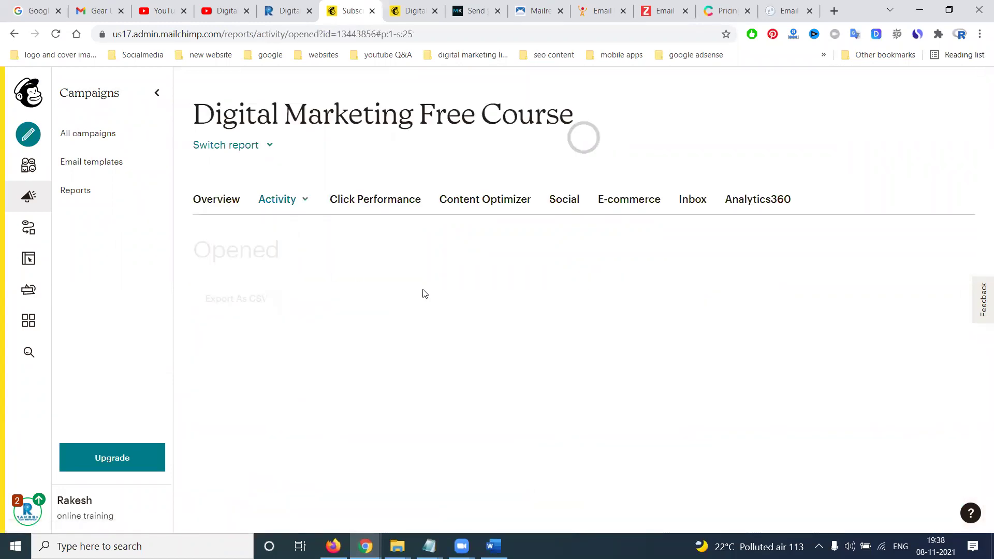
scroll(422, 294, "down", 1)
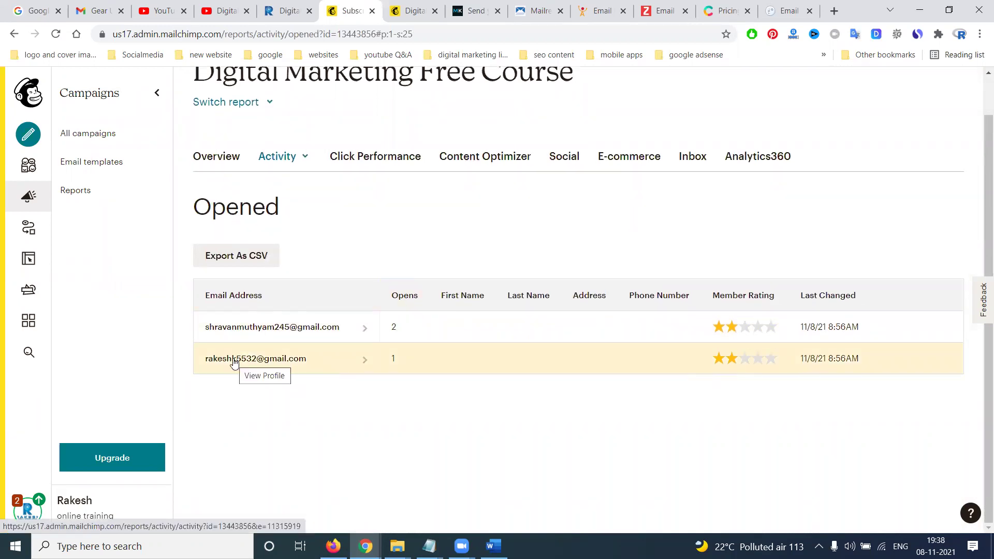
left_click(296, 326)
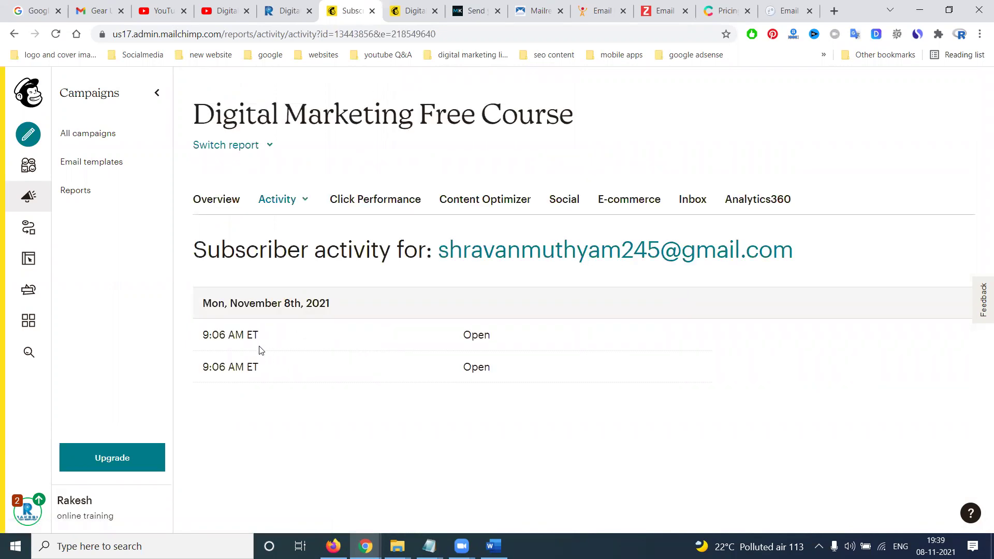
left_click(347, 205)
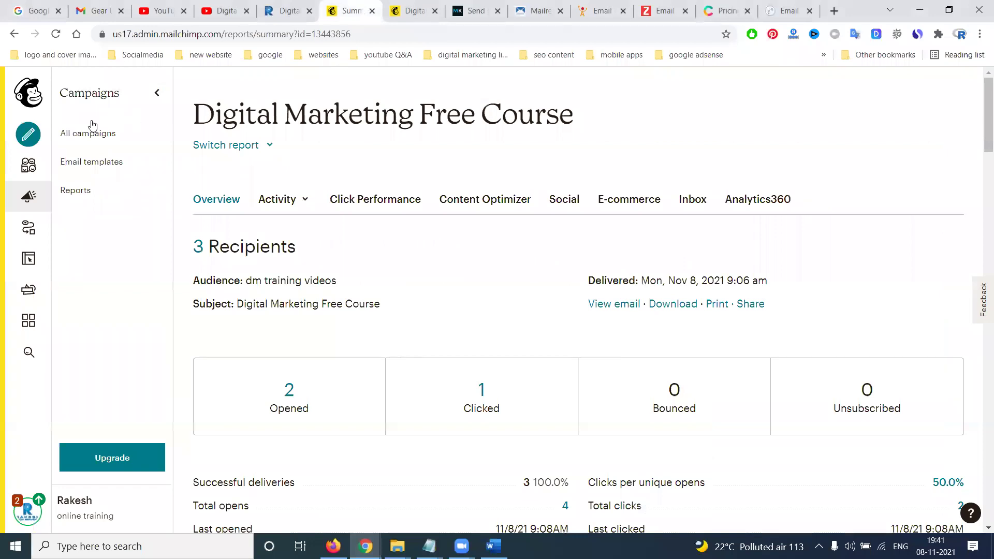
Refresh the Digital Marketing Free Course report, download it as CSV, and return Home
left_click(92, 126)
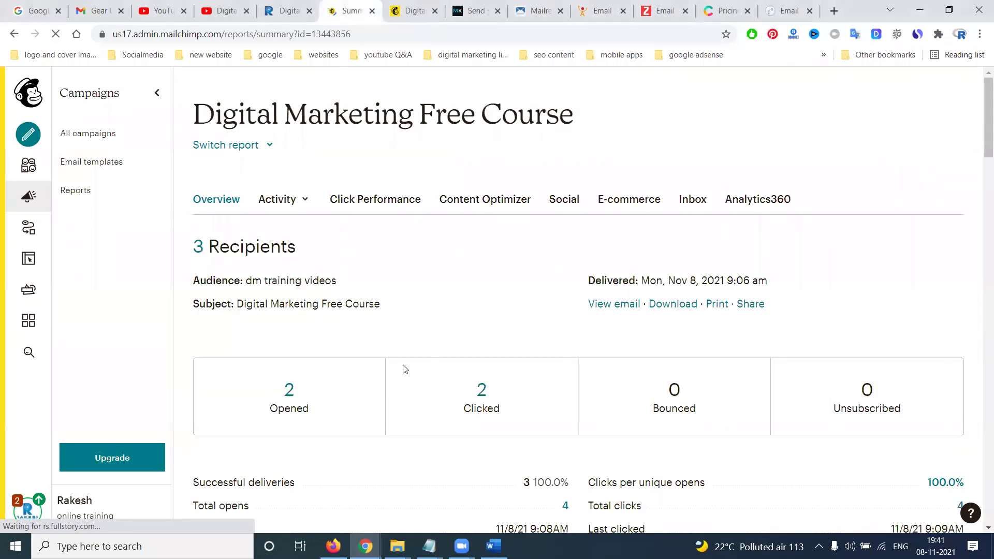
scroll(469, 360, "down", 3)
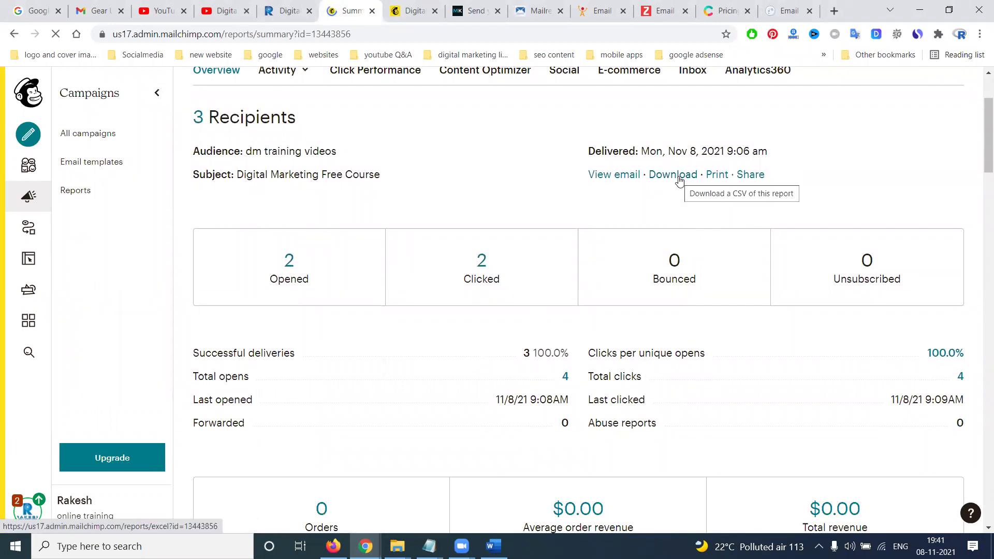
left_click(680, 180)
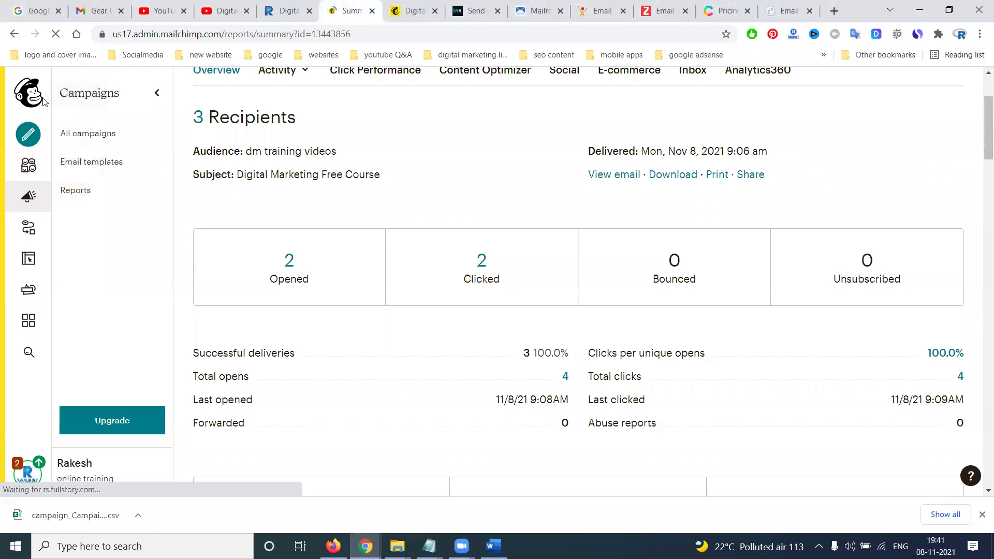
left_click(29, 92)
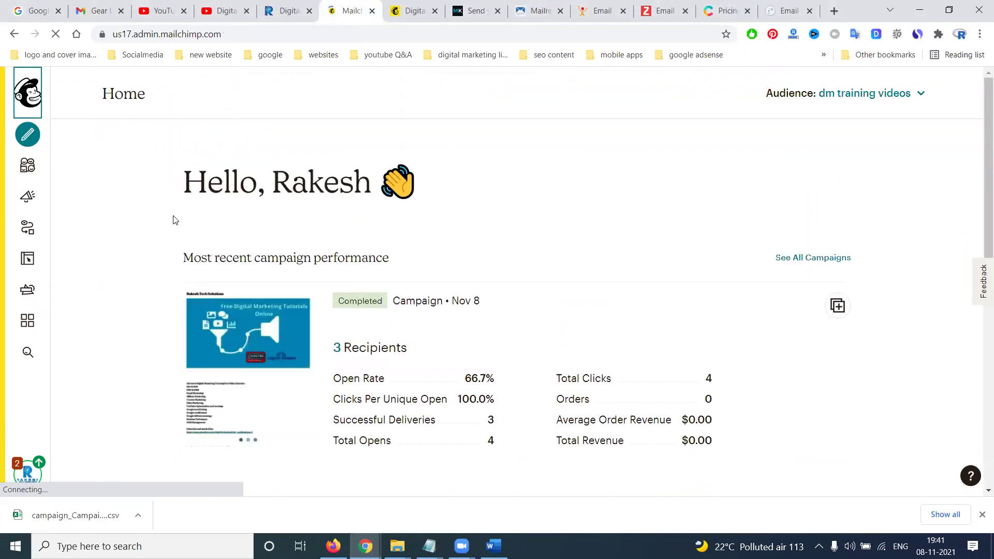
Go to Audience and confirm Dm Training Videos is the current audience
left_click(27, 166)
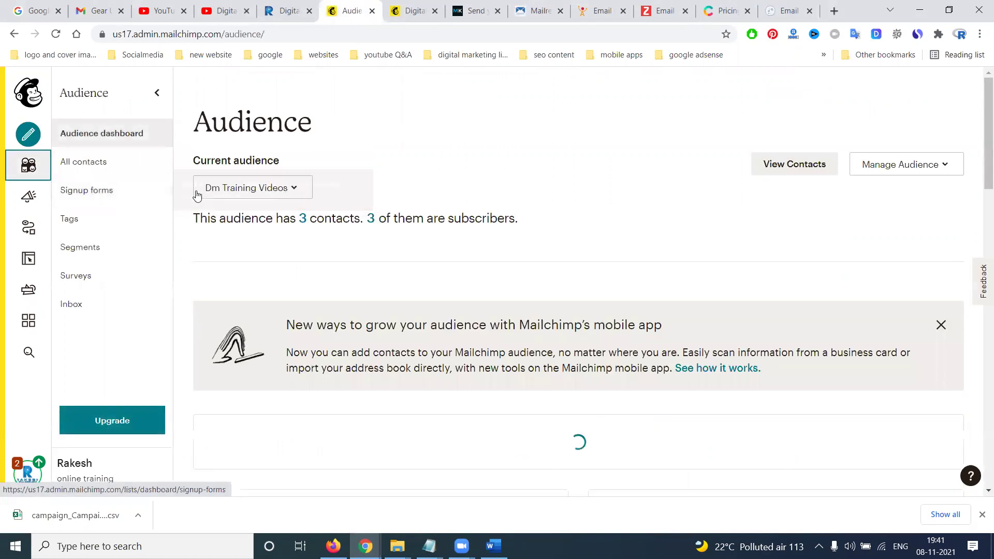
left_click(231, 188)
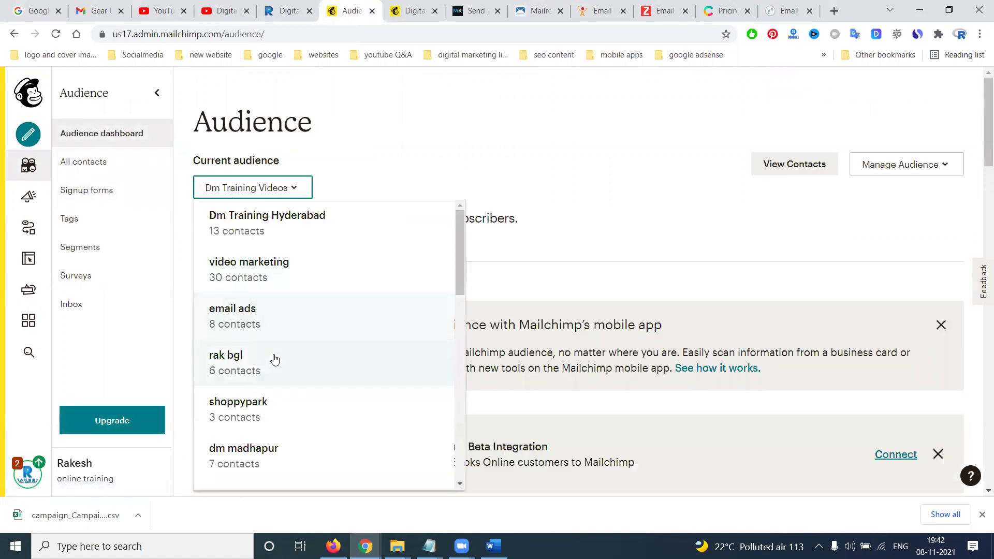
scroll(274, 365, "down", 2)
scroll(274, 365, "down", 2)
scroll(275, 365, "down", 4)
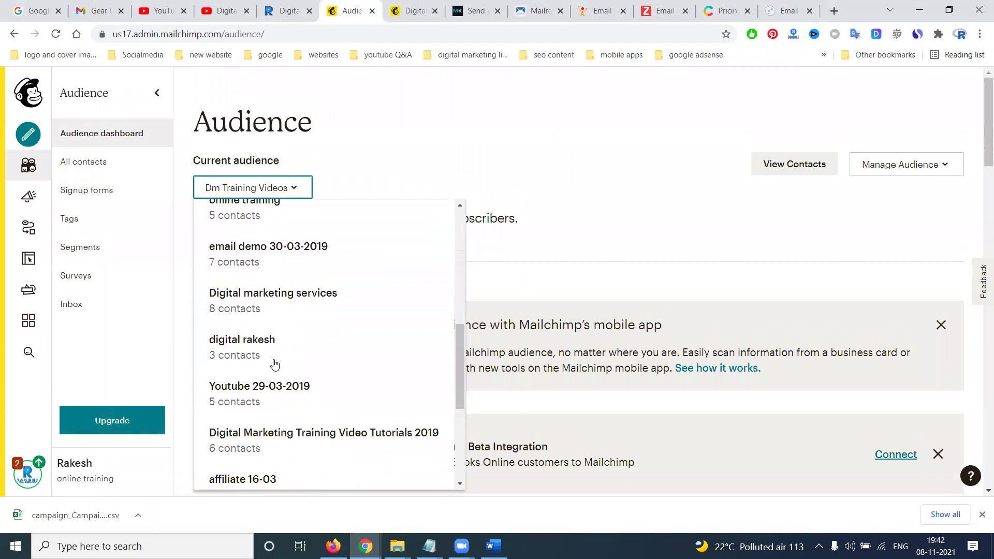
scroll(275, 365, "down", 4)
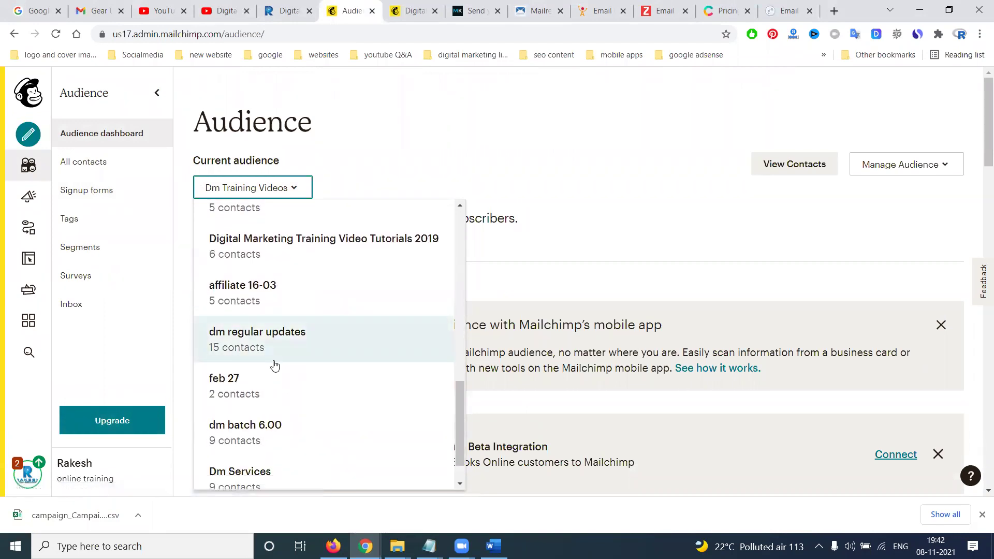
left_click(481, 180)
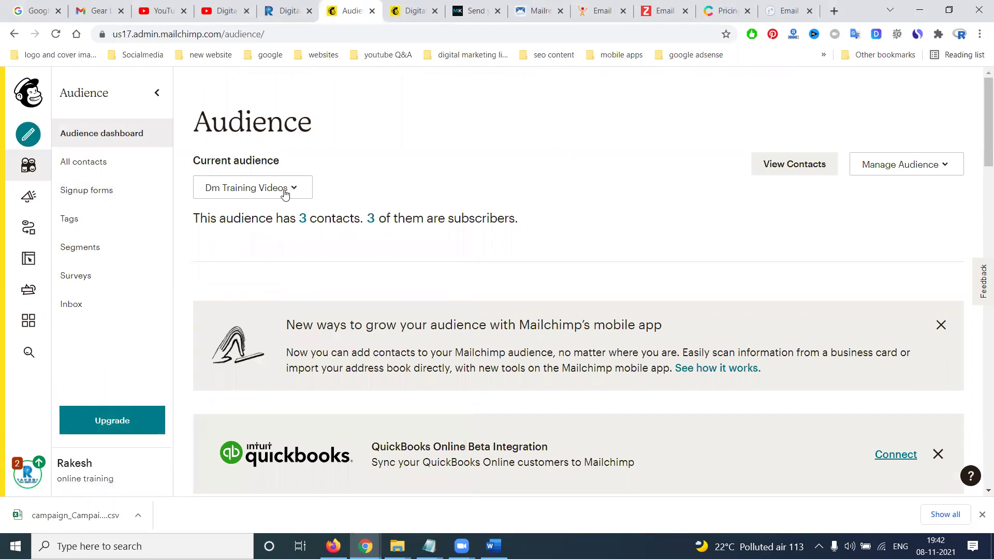
Start an Import contacts for the Dm Training Videos audience from Manage Audience
left_click(893, 167)
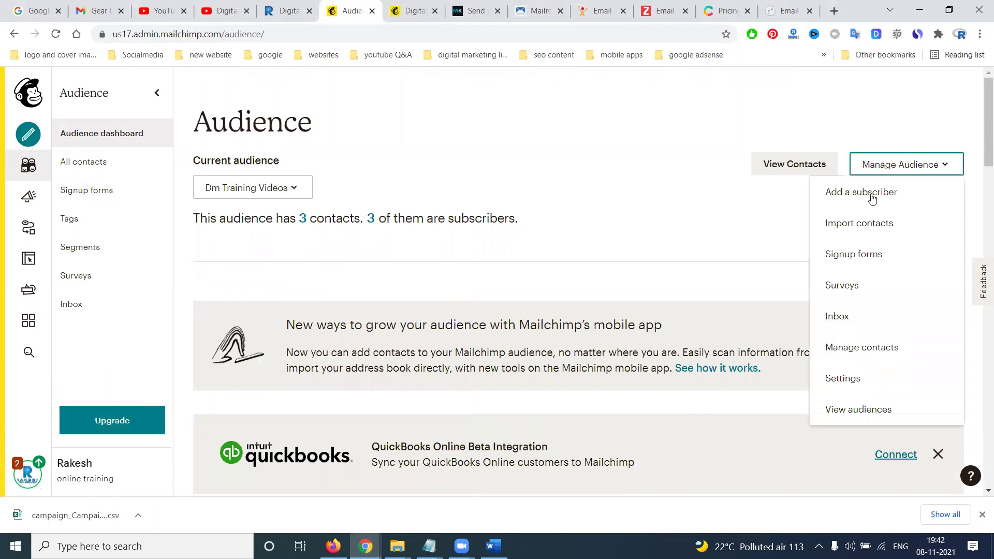
left_click(855, 237)
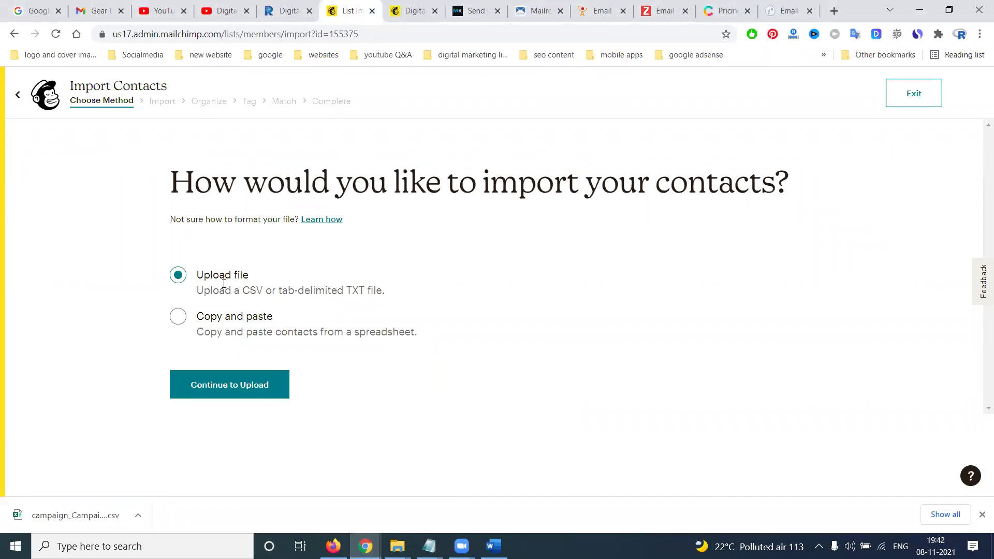
left_click(455, 5)
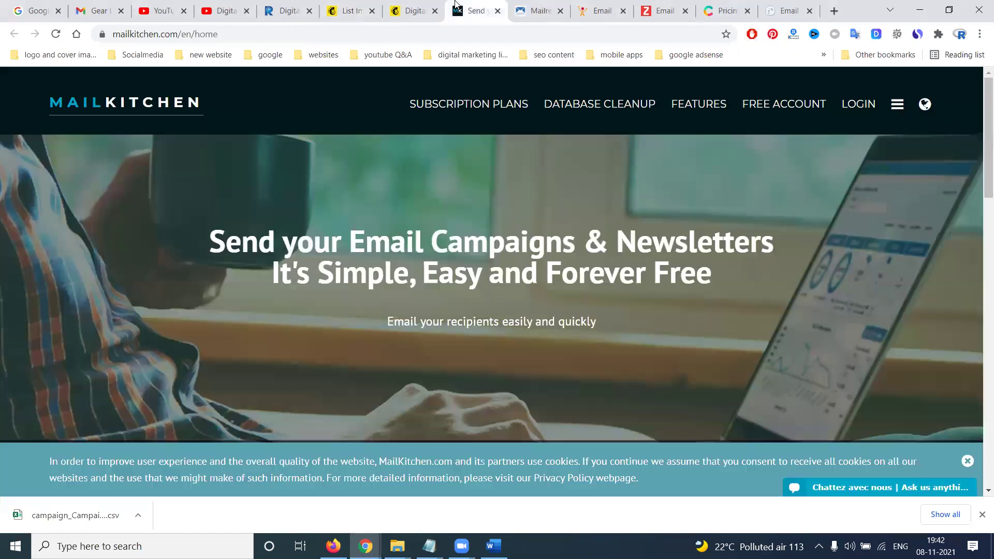
Browse the Mailrelay, ReachMail, Zoho, Cakemail and MoonMail tabs, then close MoonMail pricing
left_click(523, 7)
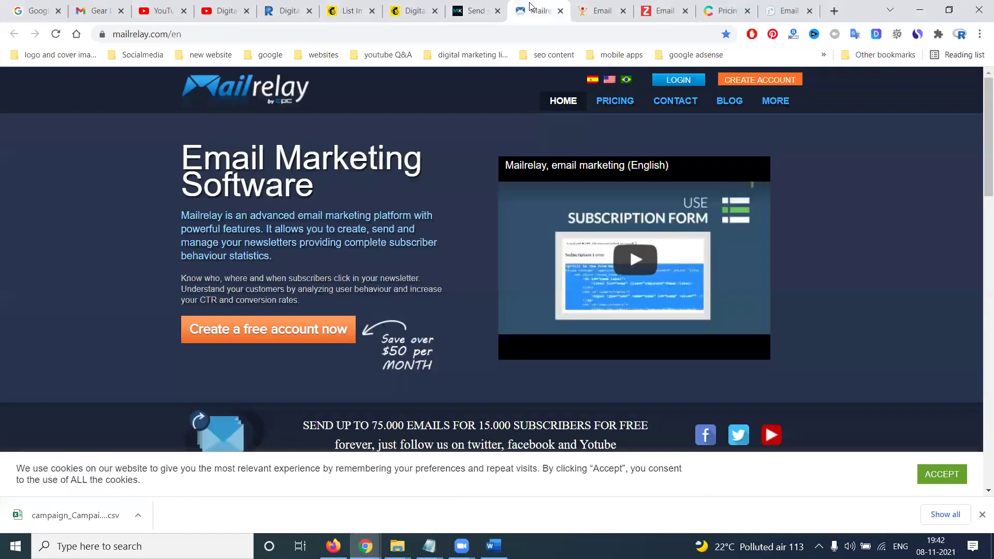
left_click(595, 7)
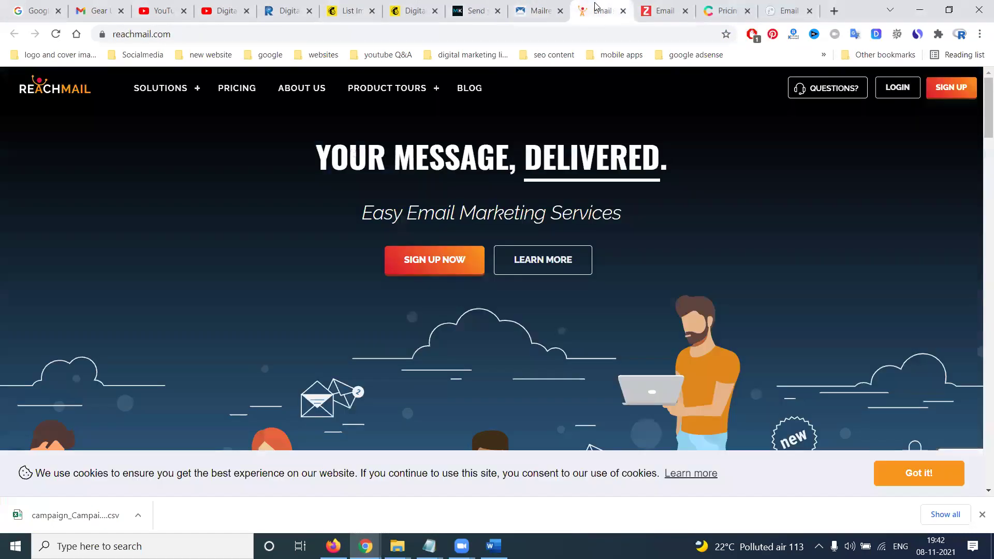
left_click(660, 5)
left_click(716, 6)
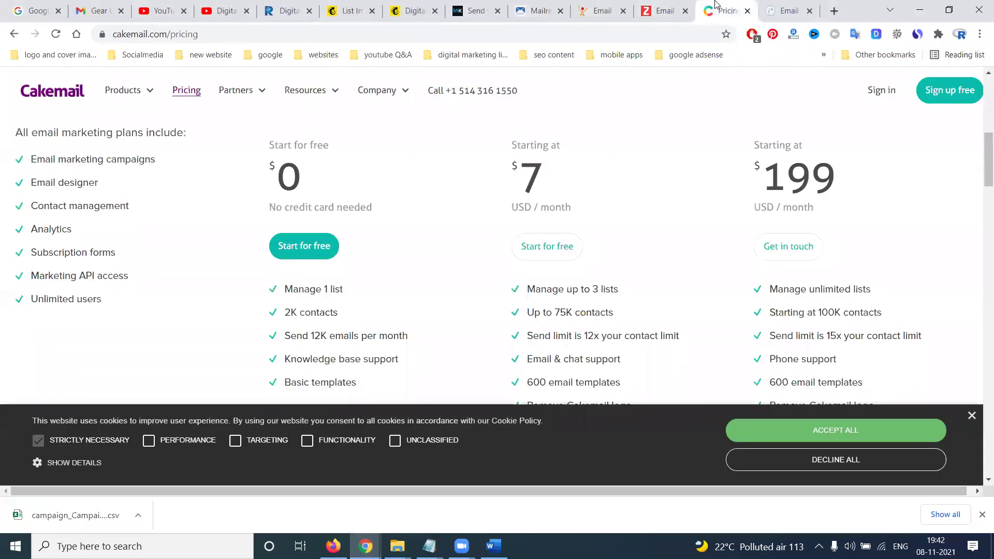
left_click(775, 15)
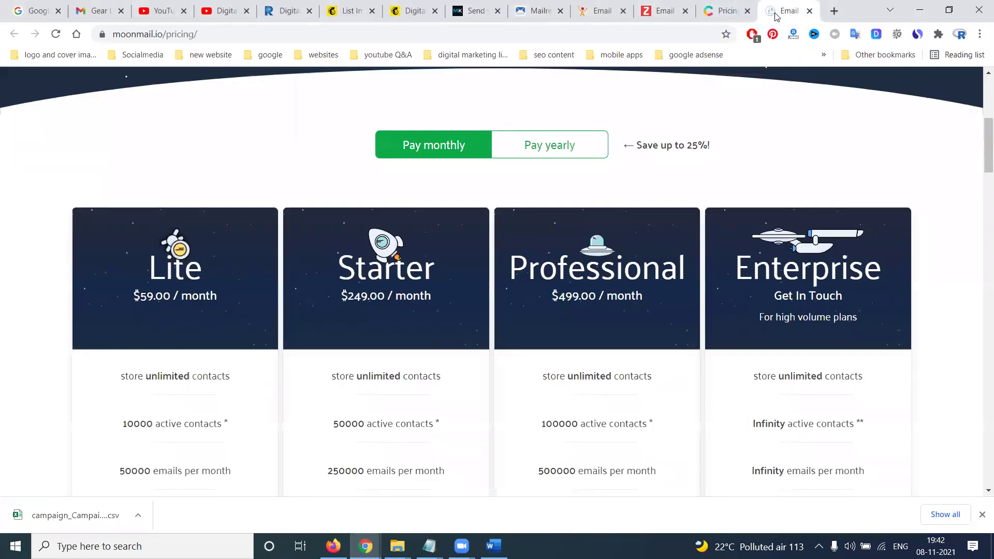
scroll(802, 187, "up", 6)
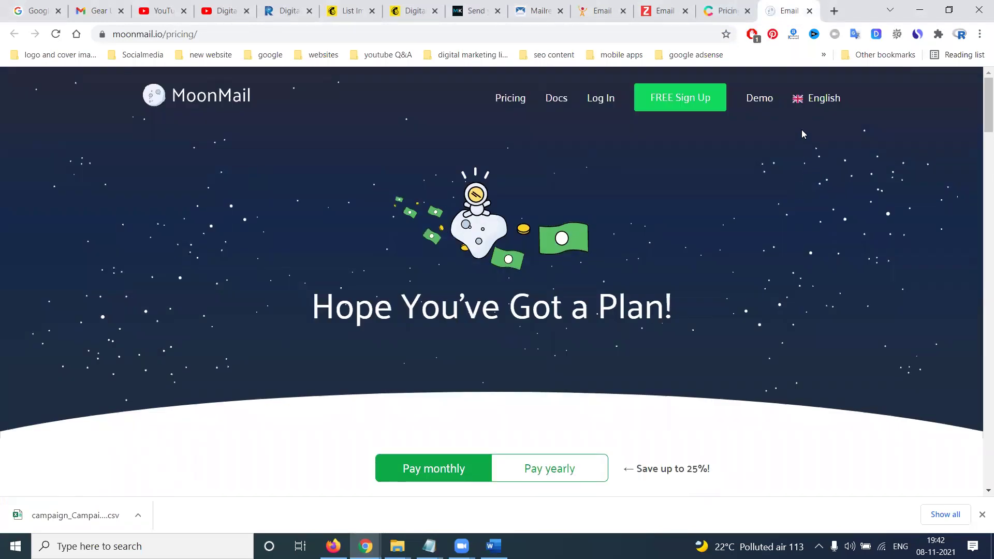
left_click(810, 11)
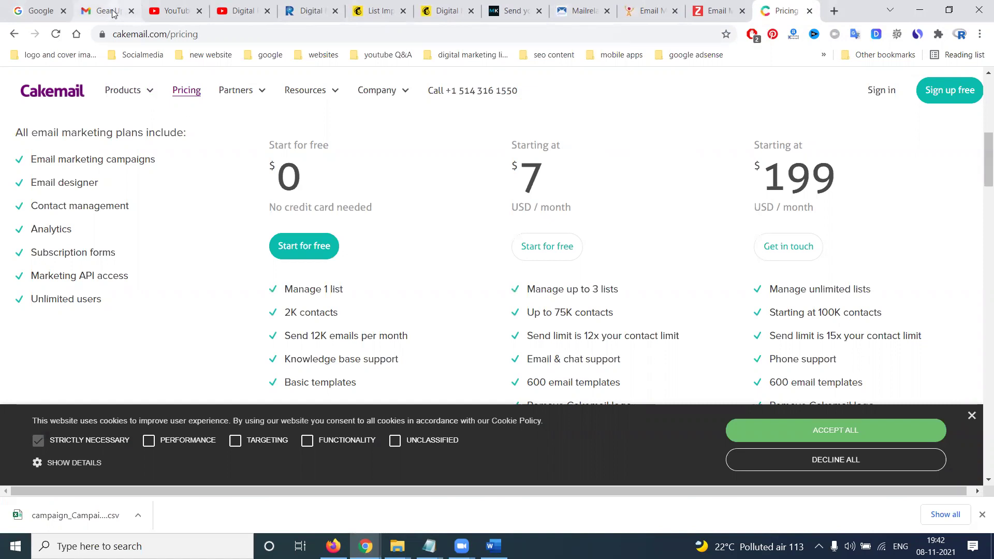
key("alt+Tab")
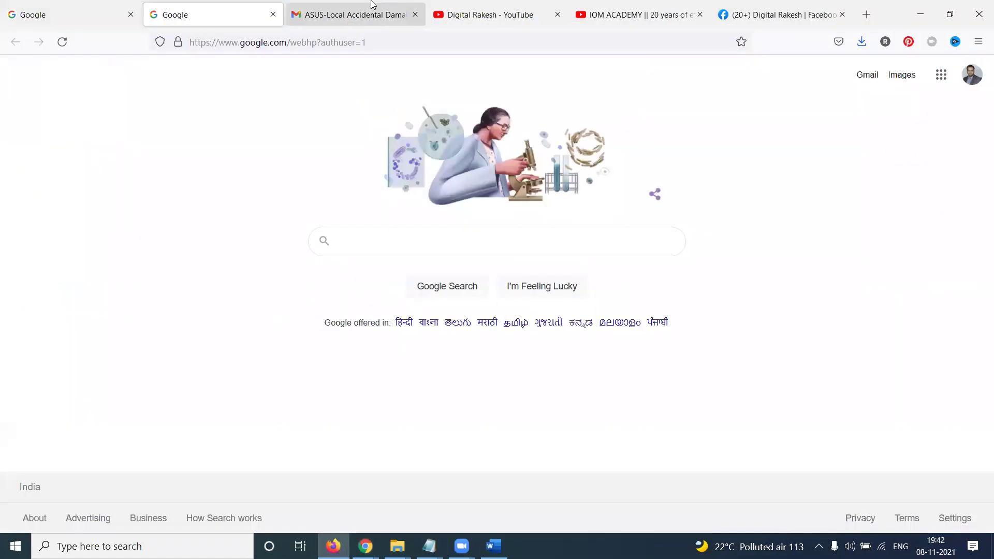
Open the Digital Marketing Free Course email from Gmail's Promotions tab and read it
left_click(370, 5)
left_click(183, 112)
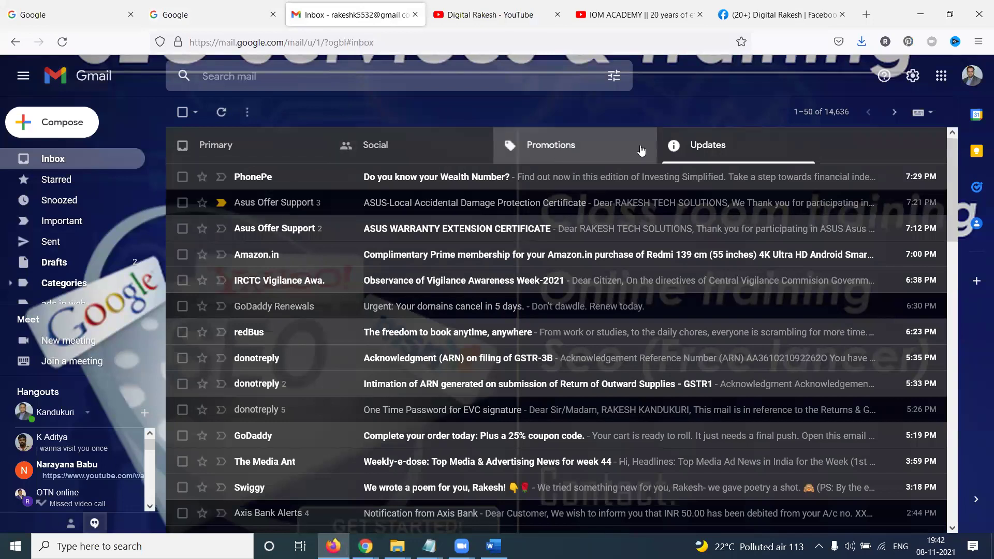
left_click(612, 150)
left_click(437, 207)
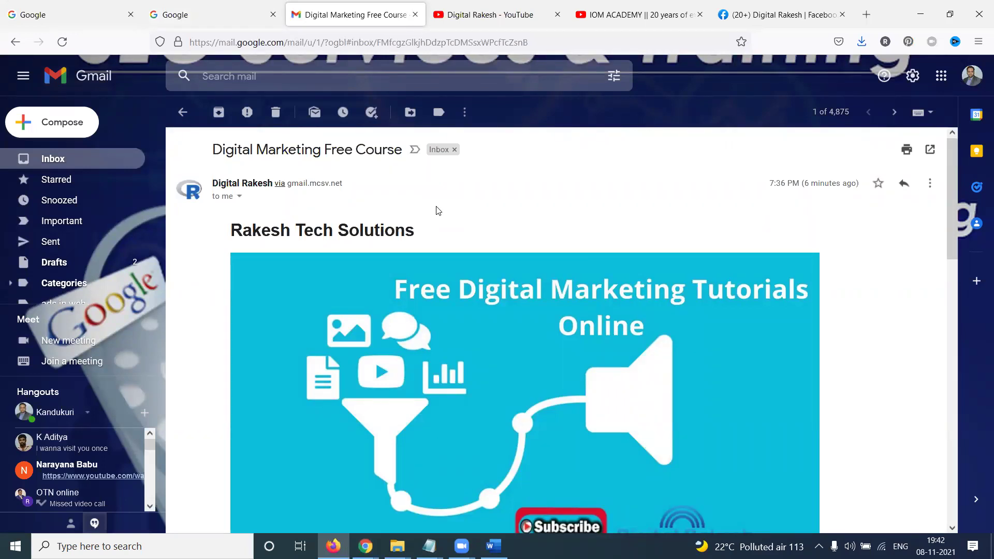
scroll(451, 222, "down", 14)
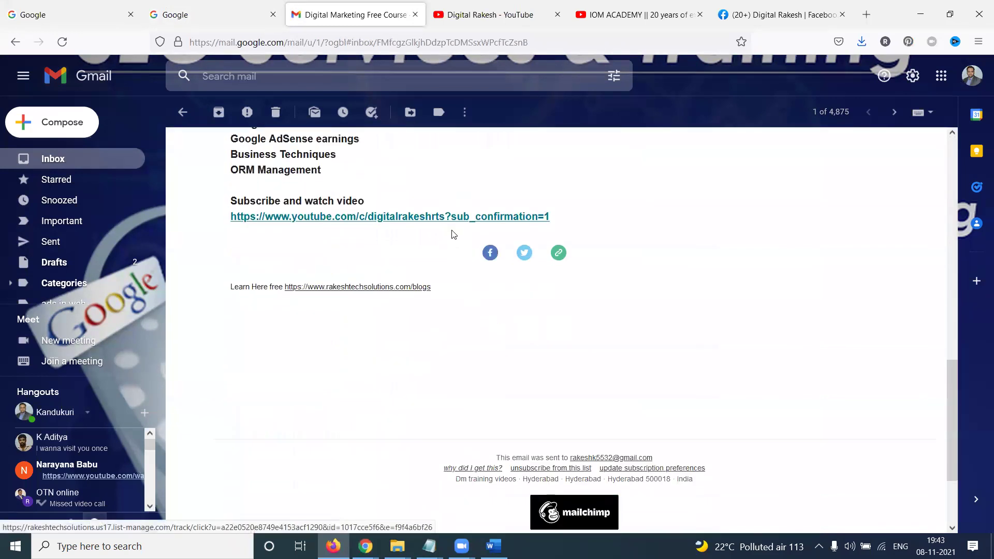
scroll(452, 234, "up", 7)
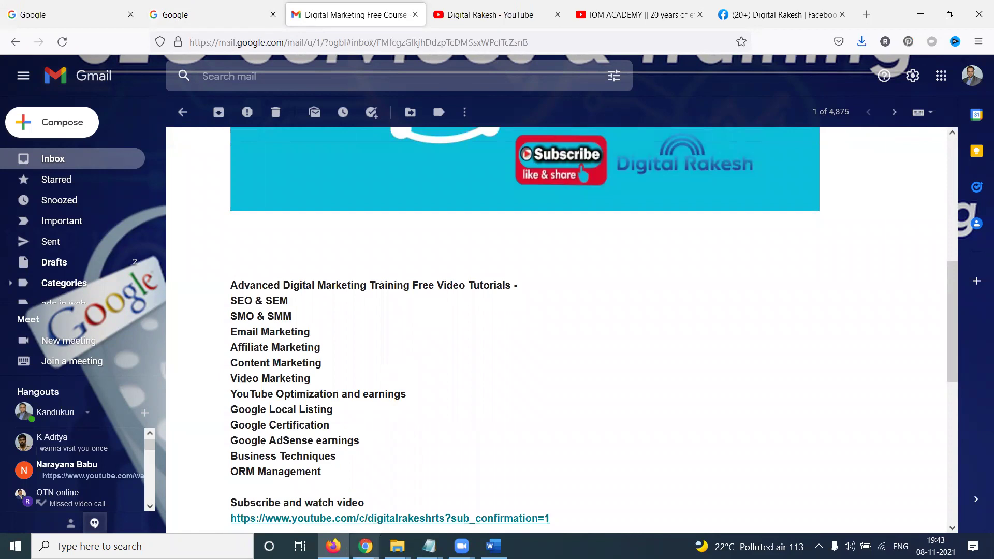
Return to Chrome's YouTube channel videos page
mouse_move(365, 546)
left_click(332, 453)
left_click(243, 11)
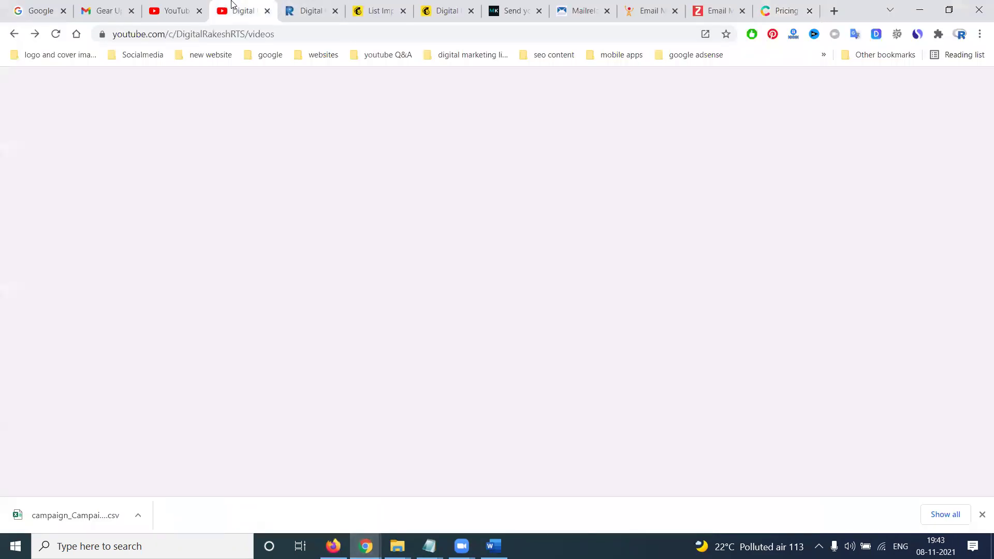